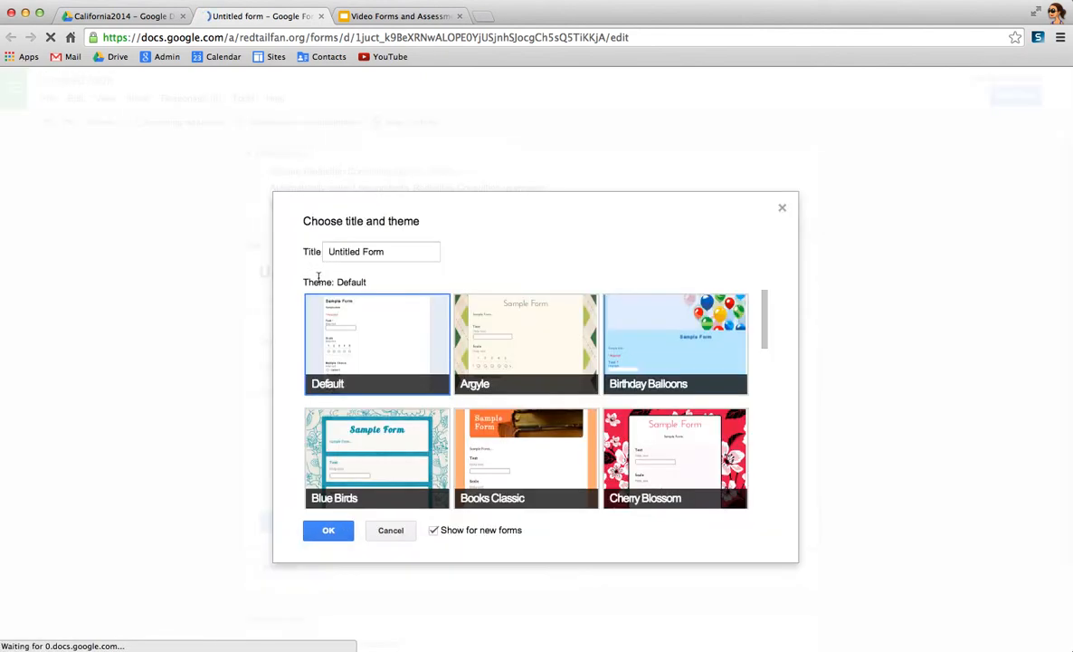
- Accept the Default theme for the new form and name the document Video Training
click(322, 534)
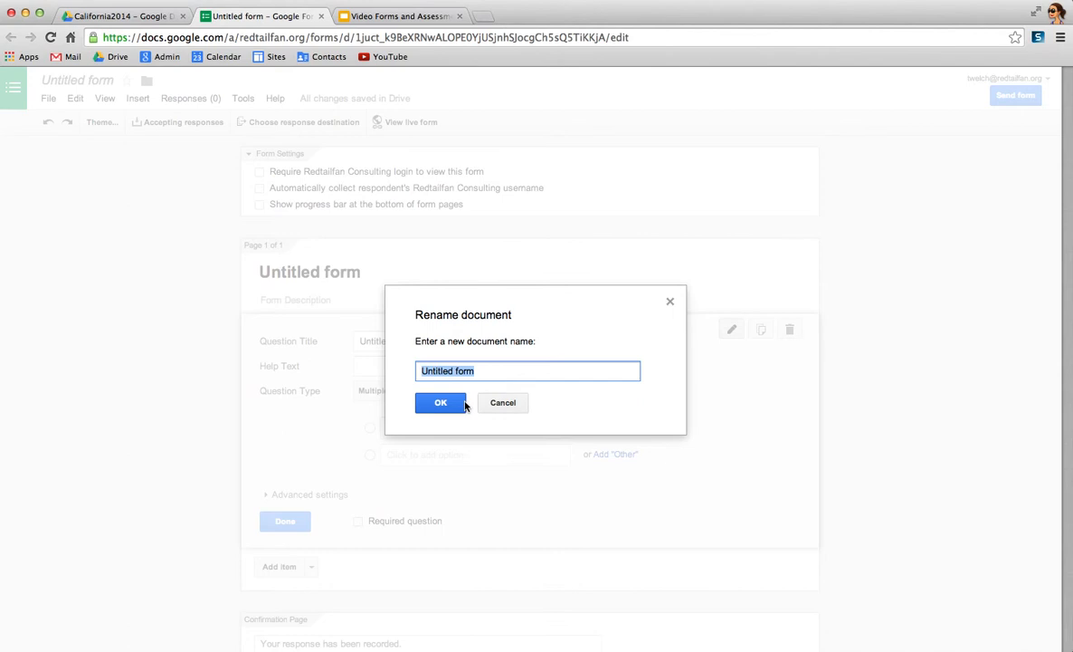
text(V)
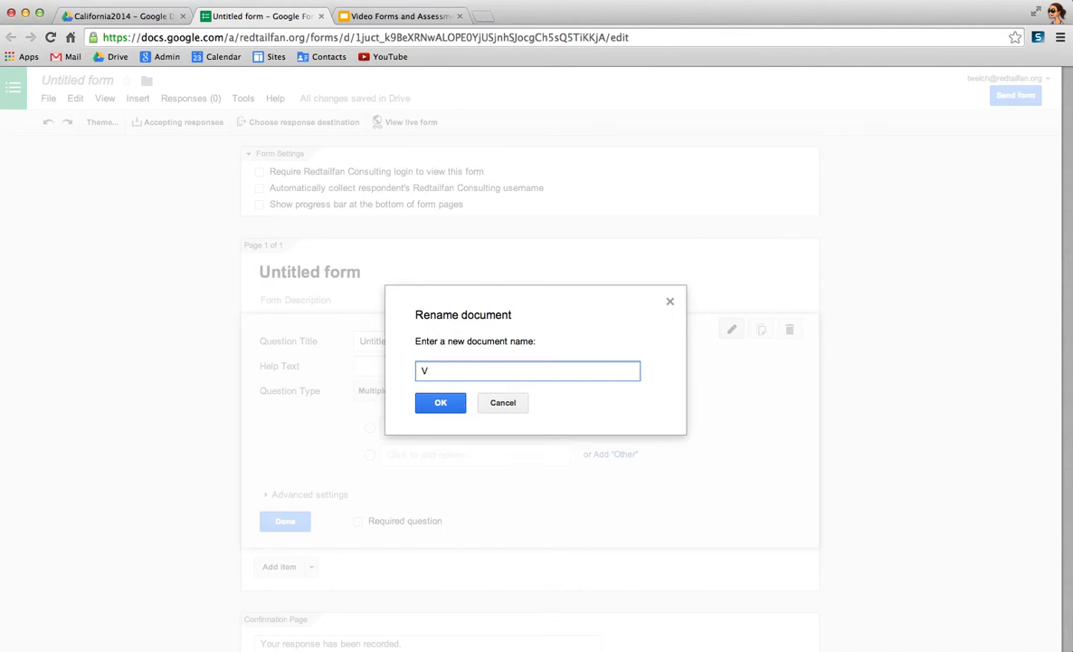
text(ideo Training)
key(Return)
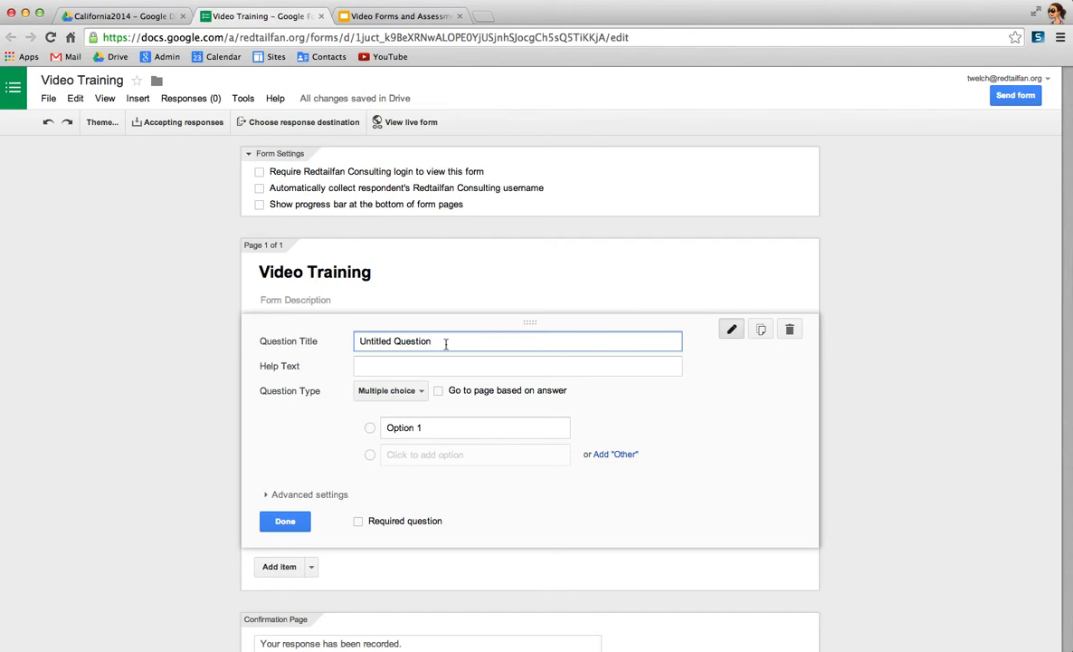
- Change the type of the form's first question to Text
drag(440, 341, 352, 342)
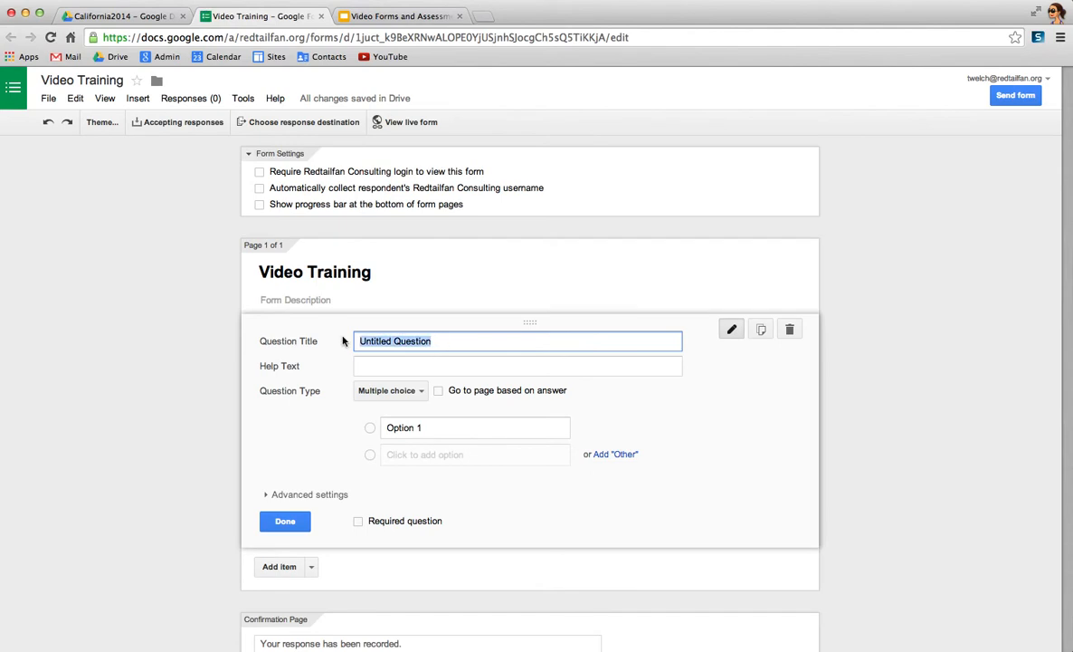
click(420, 390)
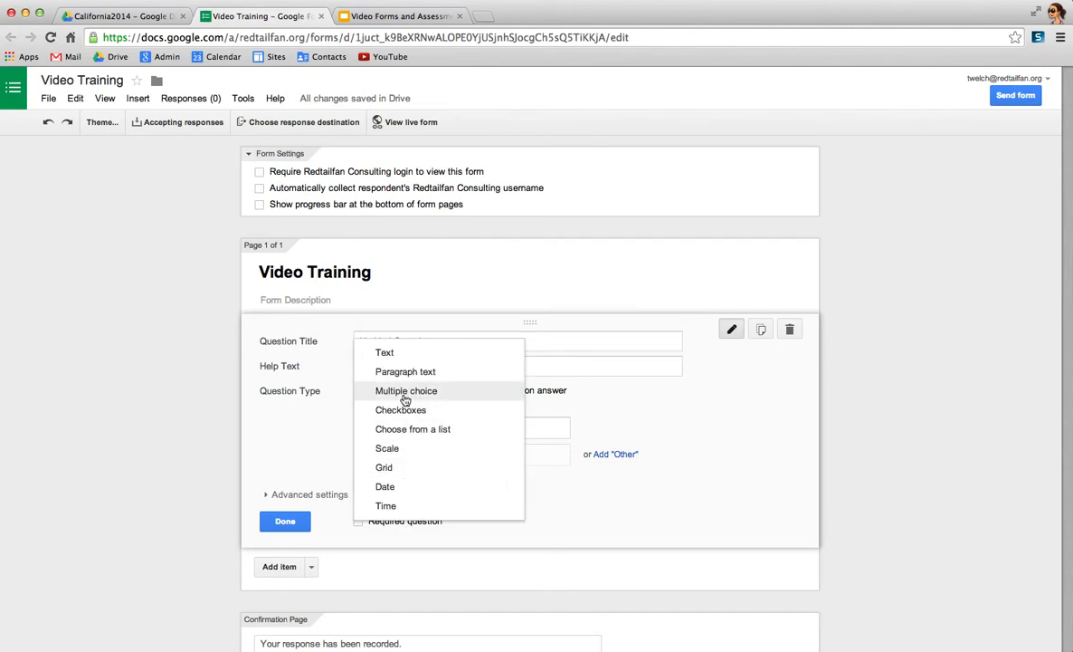
click(392, 354)
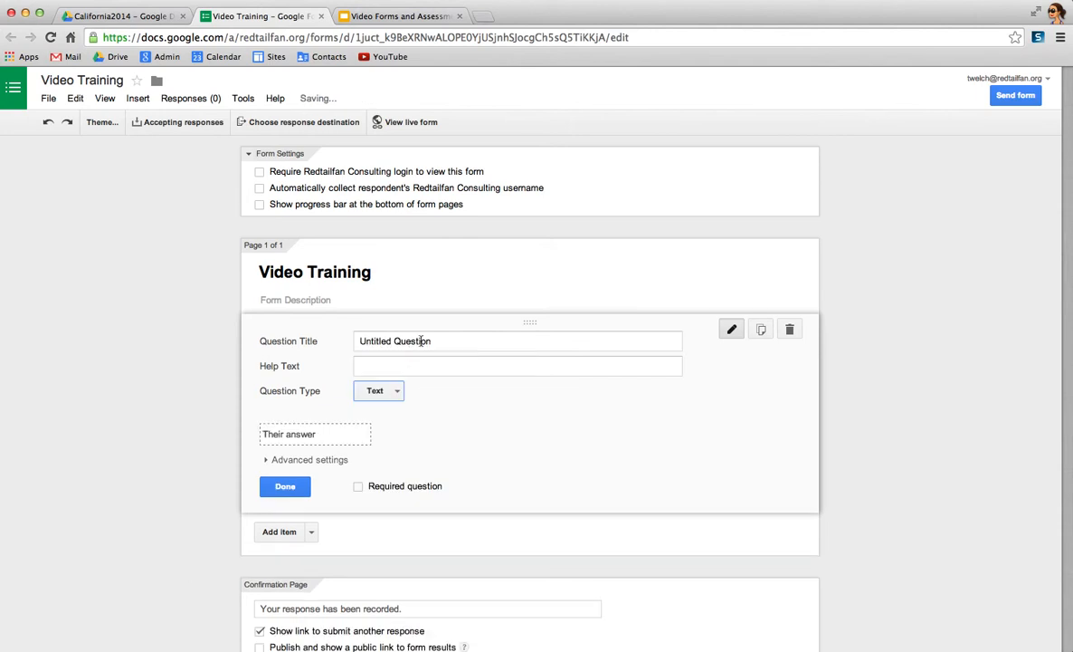
- Title the text question First Name, make it required and finish editing it
double_click(421, 341)
drag(431, 340, 335, 342)
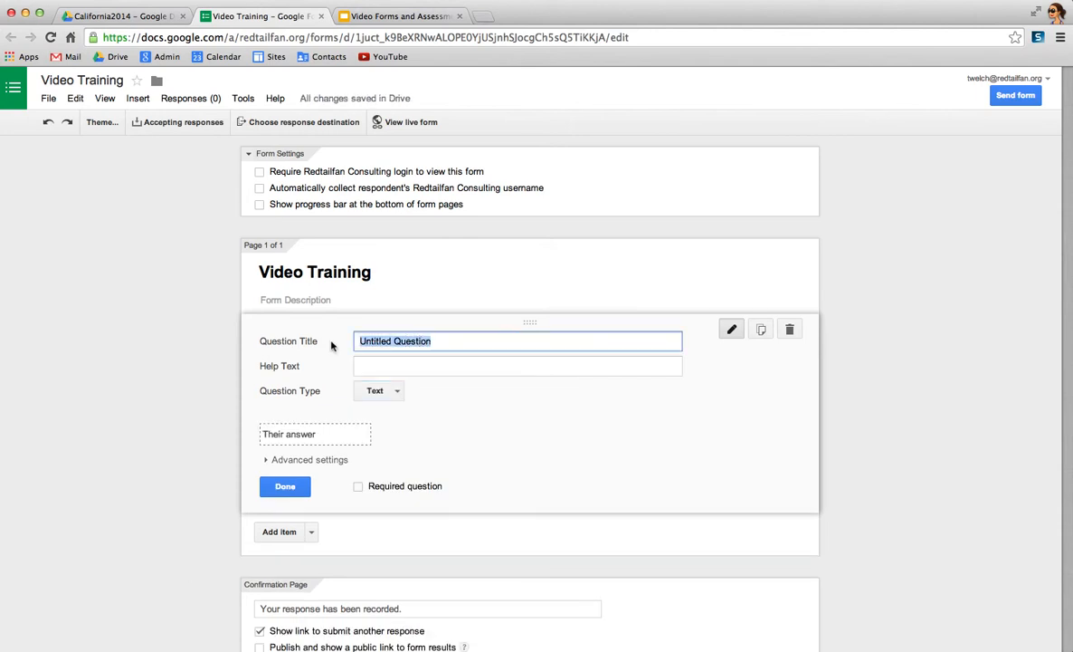
text(First an)
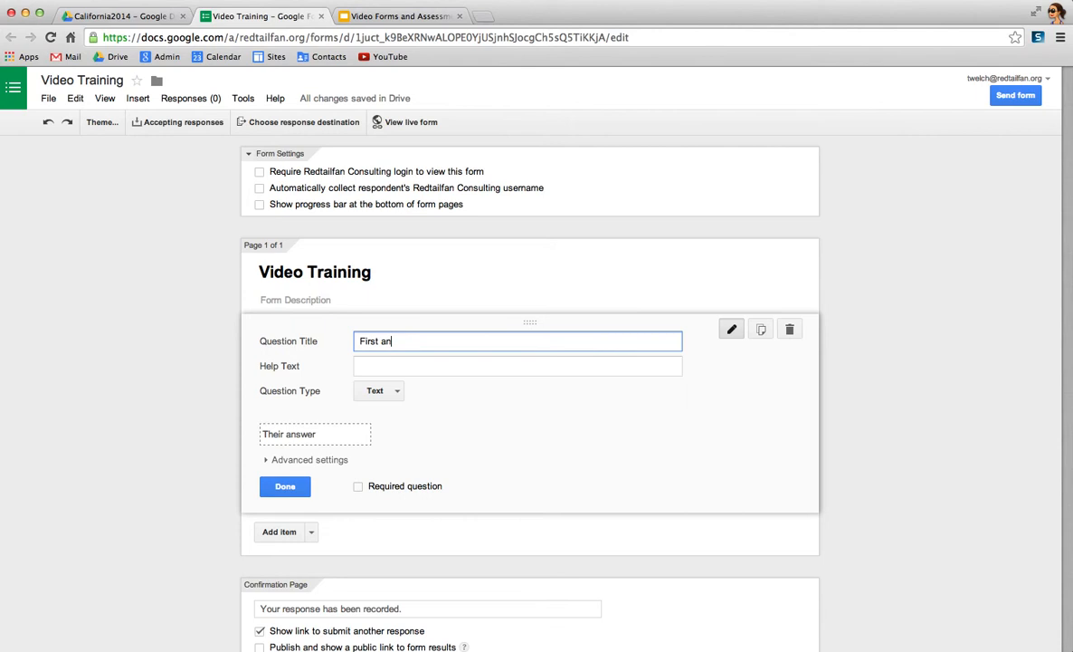
text(e)
key(BackSpace)
key(BackSpace)
key(BackSpace)
text(Name)
click(358, 486)
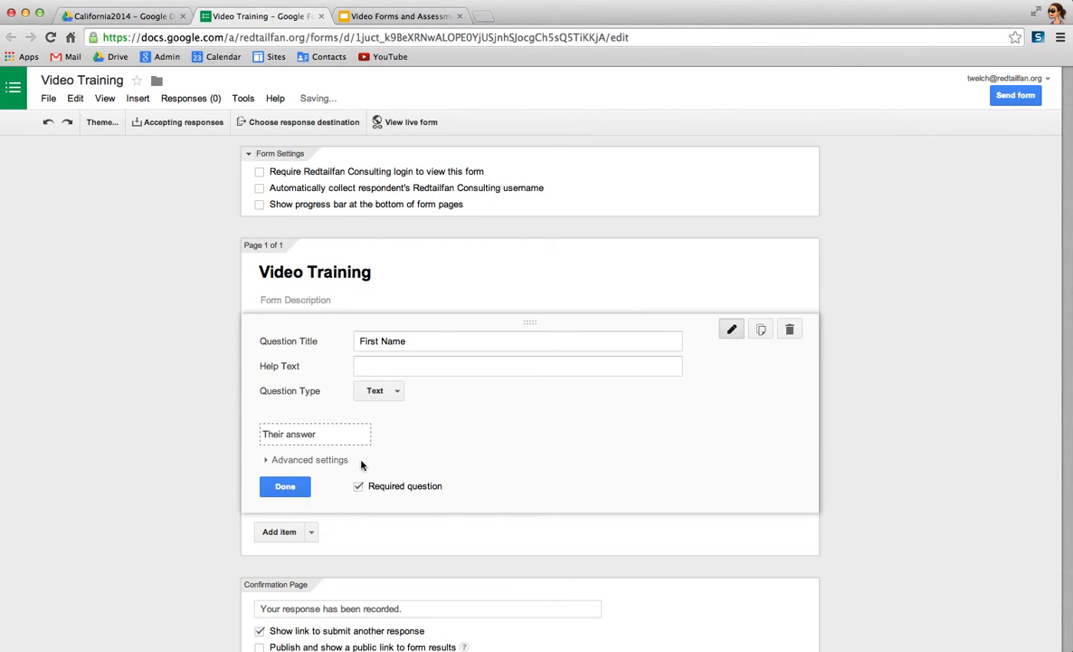
click(285, 486)
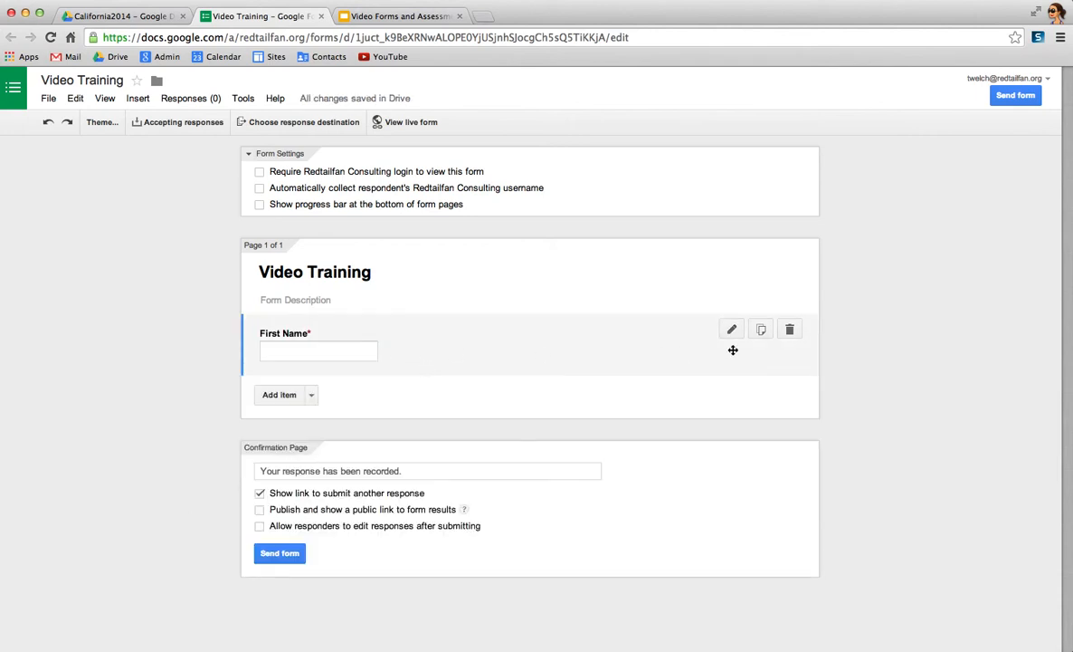
- Duplicate the First Name question and retitle the copy Last Name
click(761, 331)
double_click(367, 402)
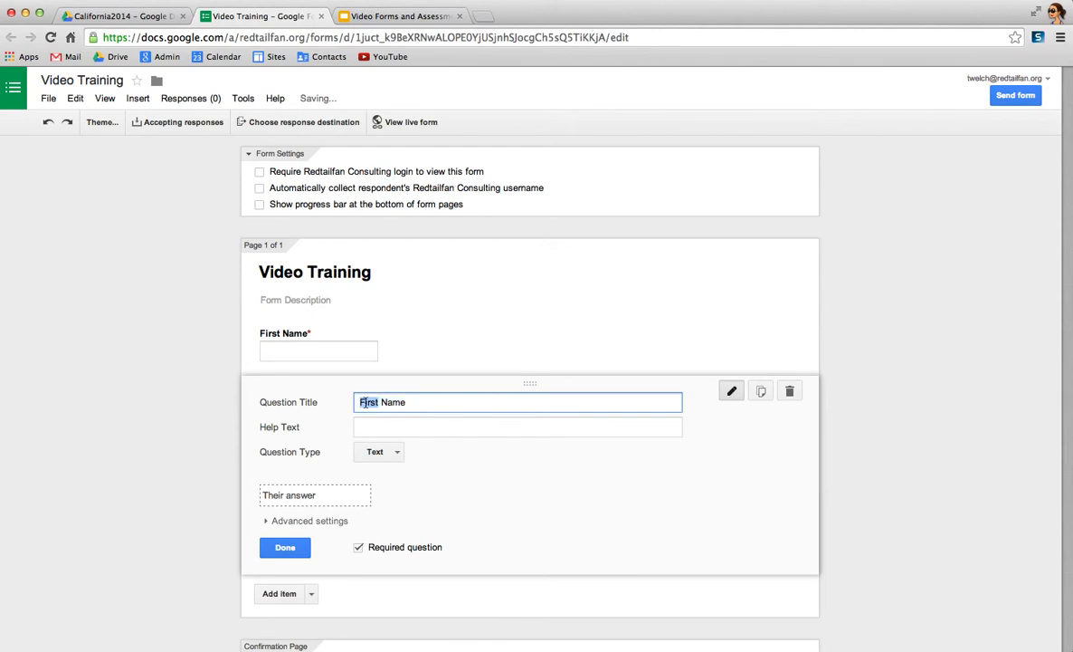
text(Last)
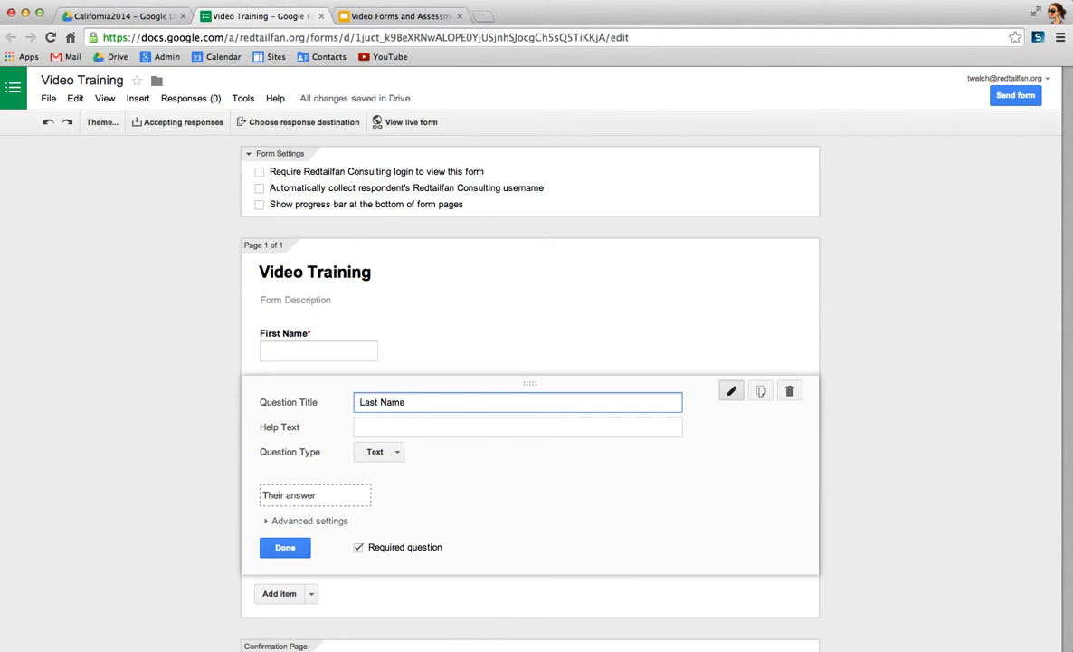
click(304, 548)
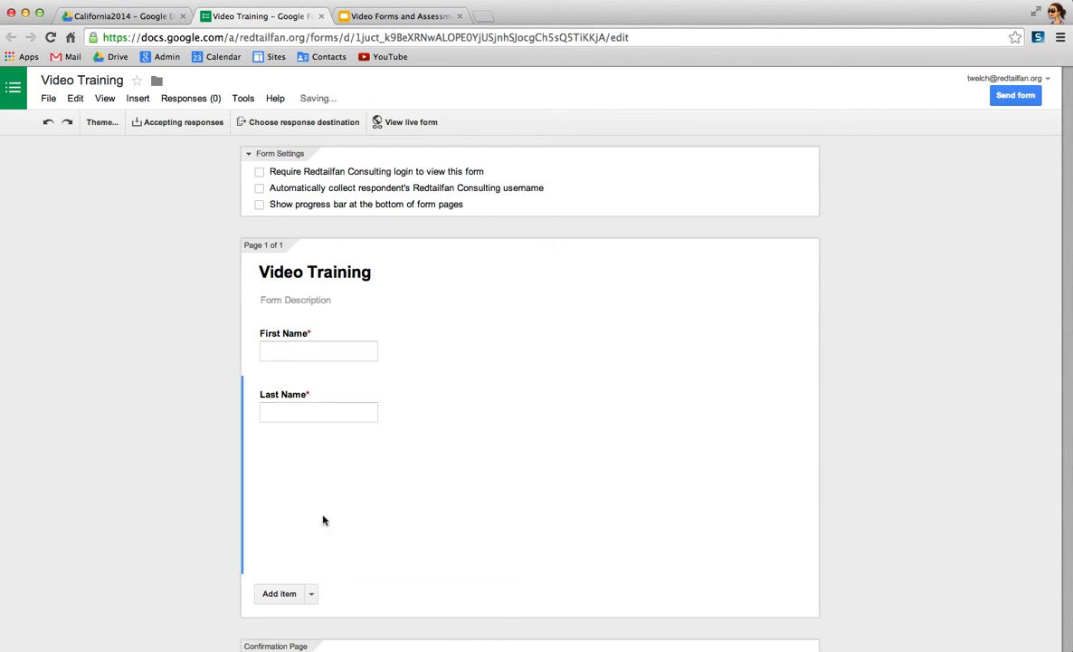
- Duplicate the Last Name question and retitle the copy Email Address
click(761, 392)
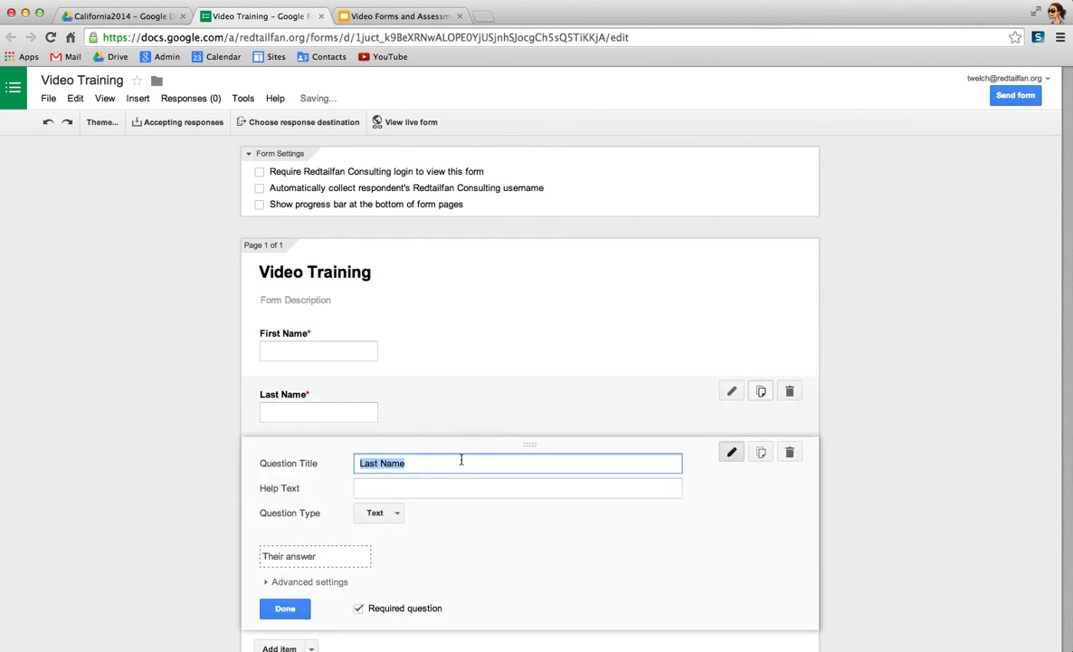
text(Email Address)
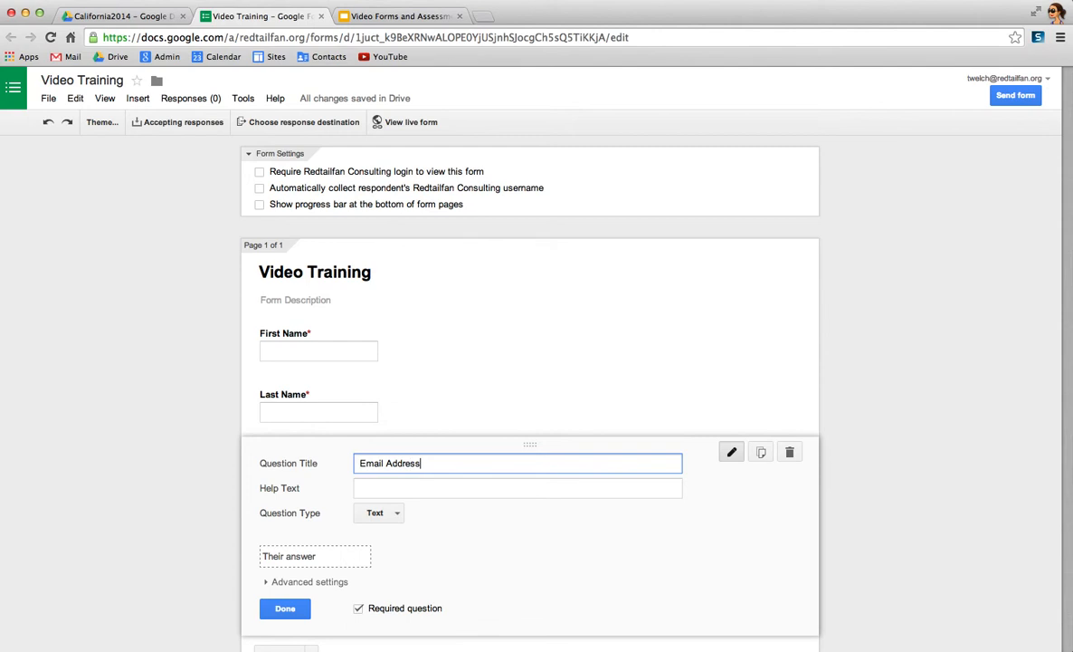
click(287, 607)
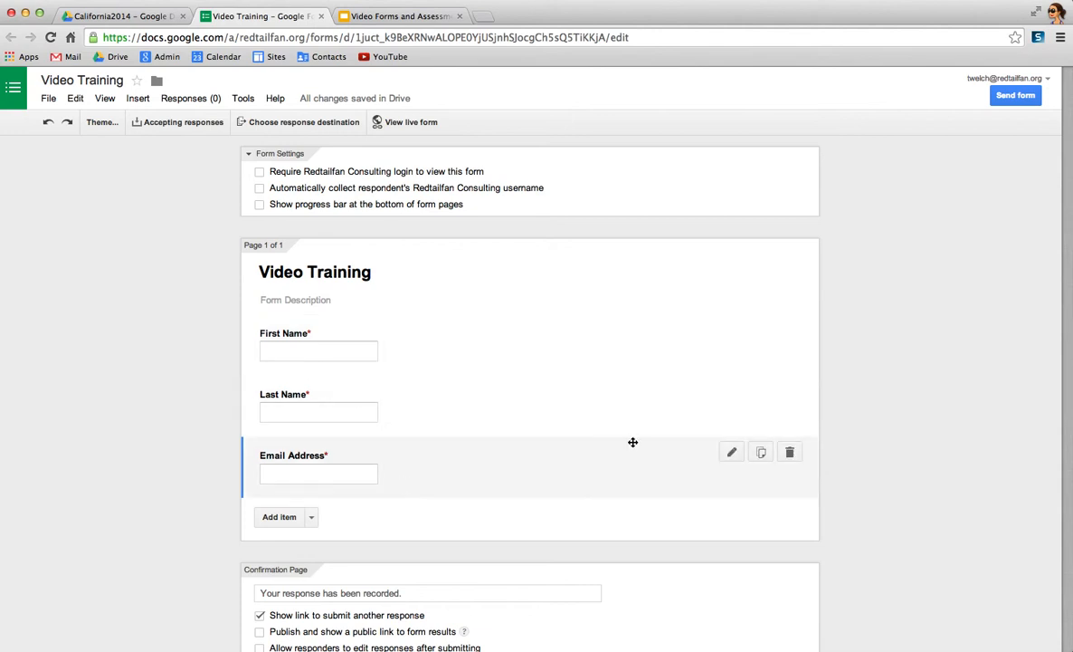
- Add a required multiple choice question titled "What do you want to learn?" below Email Address
click(312, 518)
click(321, 602)
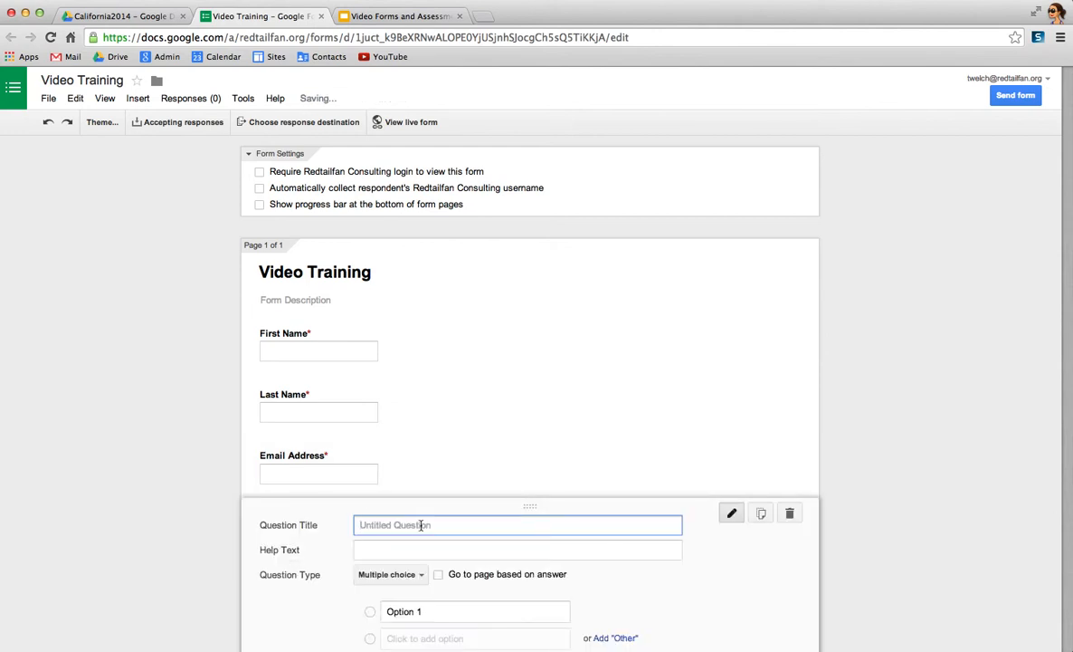
text(What do you want to learn?)
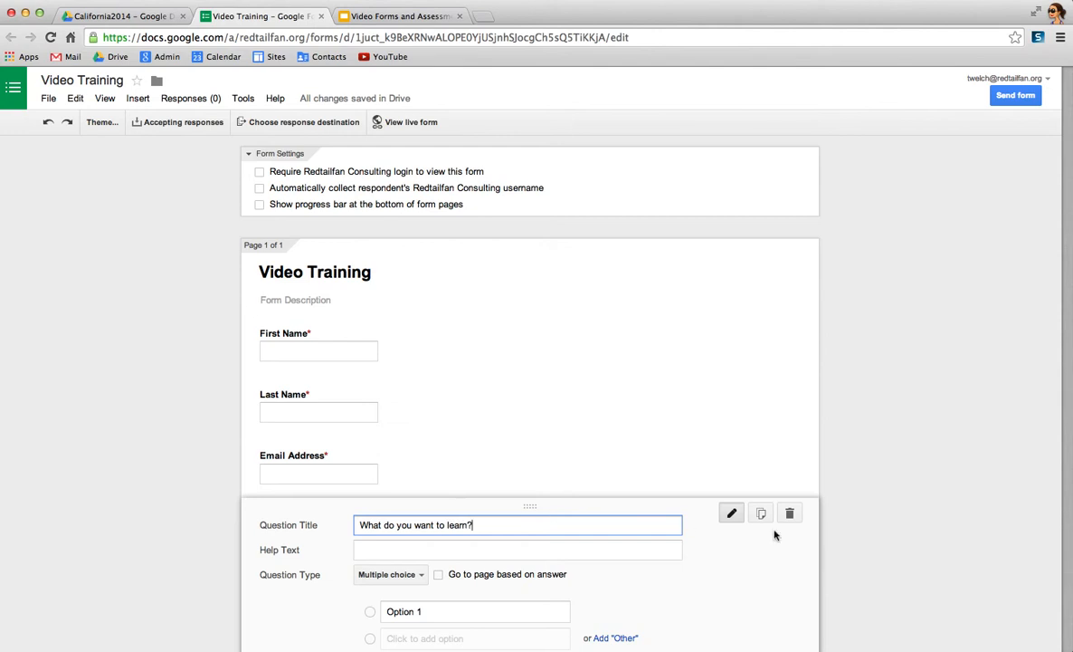
scroll(807, 534, down, 2)
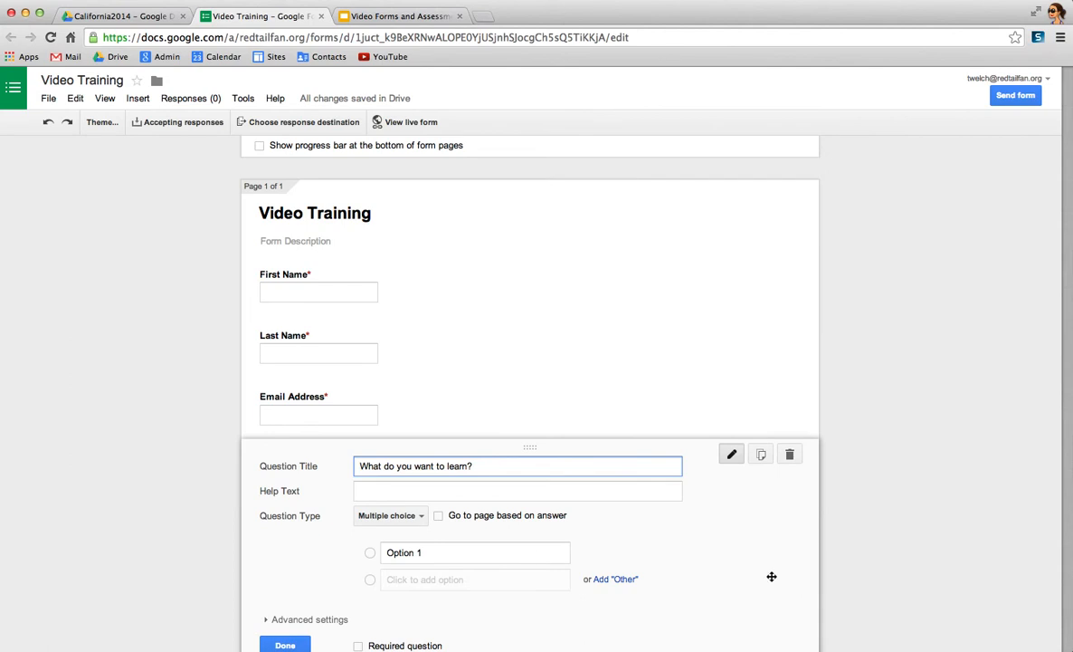
scroll(529, 556, down, 3)
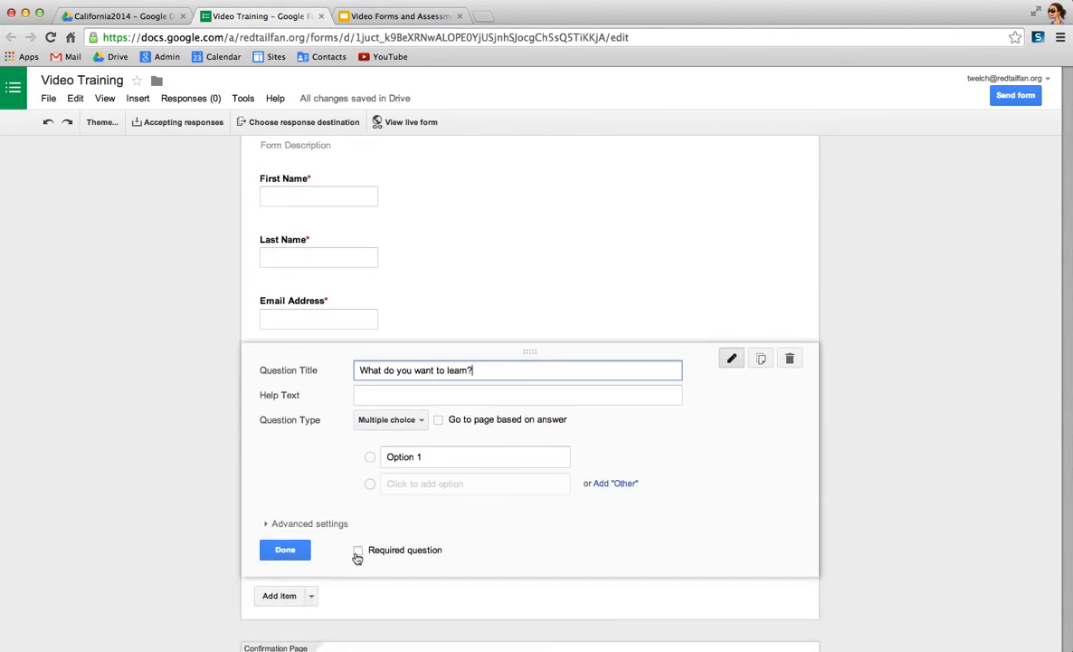
click(359, 552)
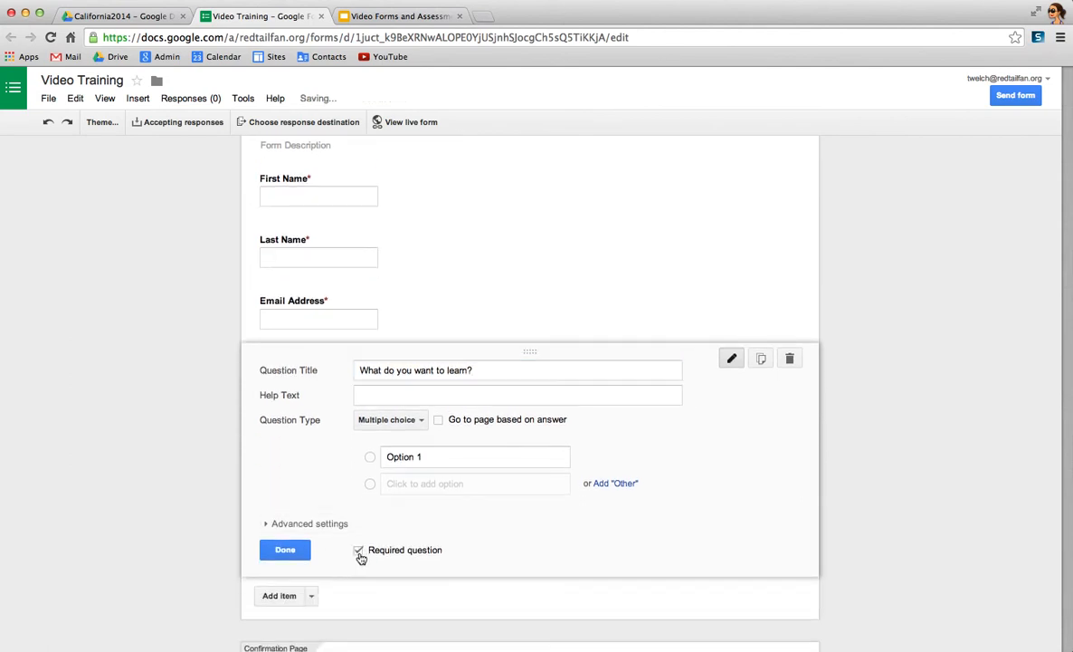
- Enter Addition and Subtraction as the first two answer options of the multiple choice question, creating a third option row as well
click(412, 456)
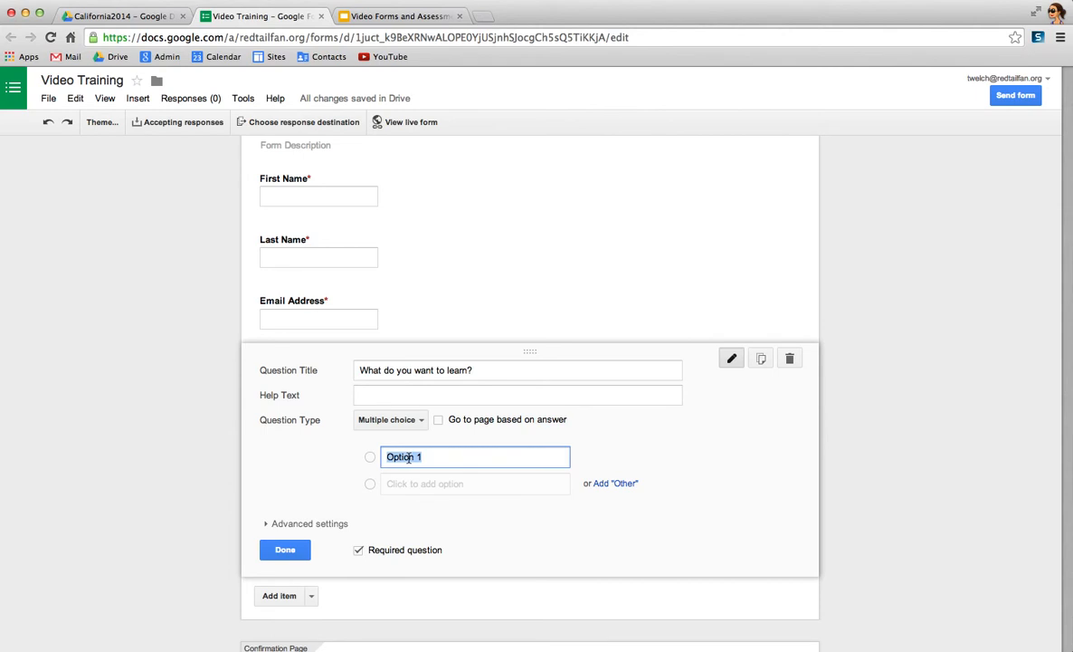
text(Addition)
key(Return)
key(Return)
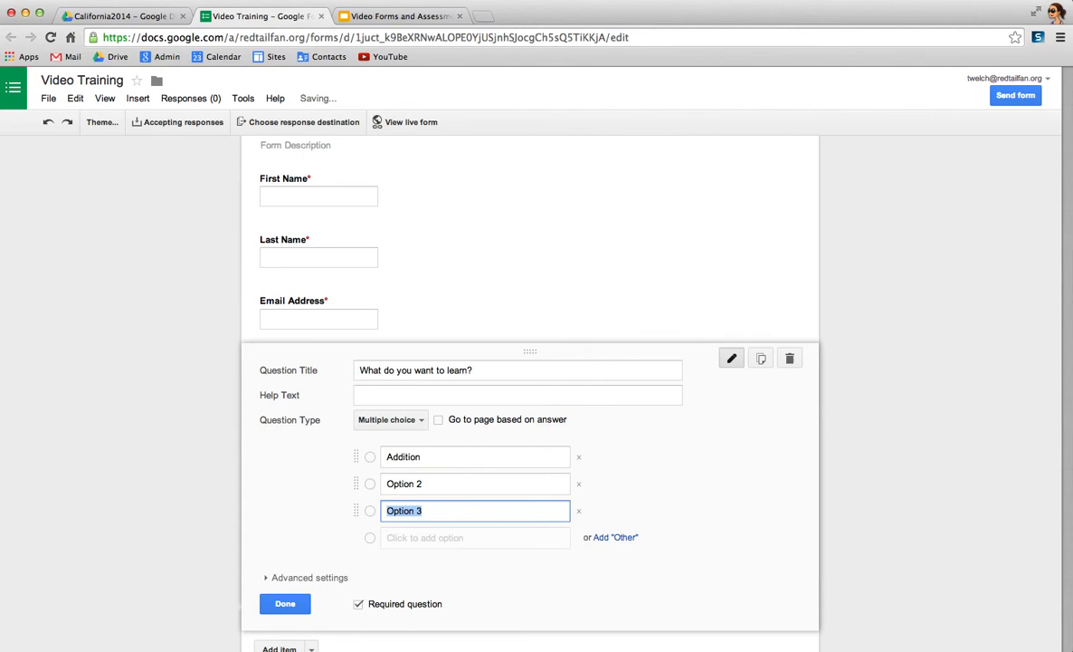
click(404, 481)
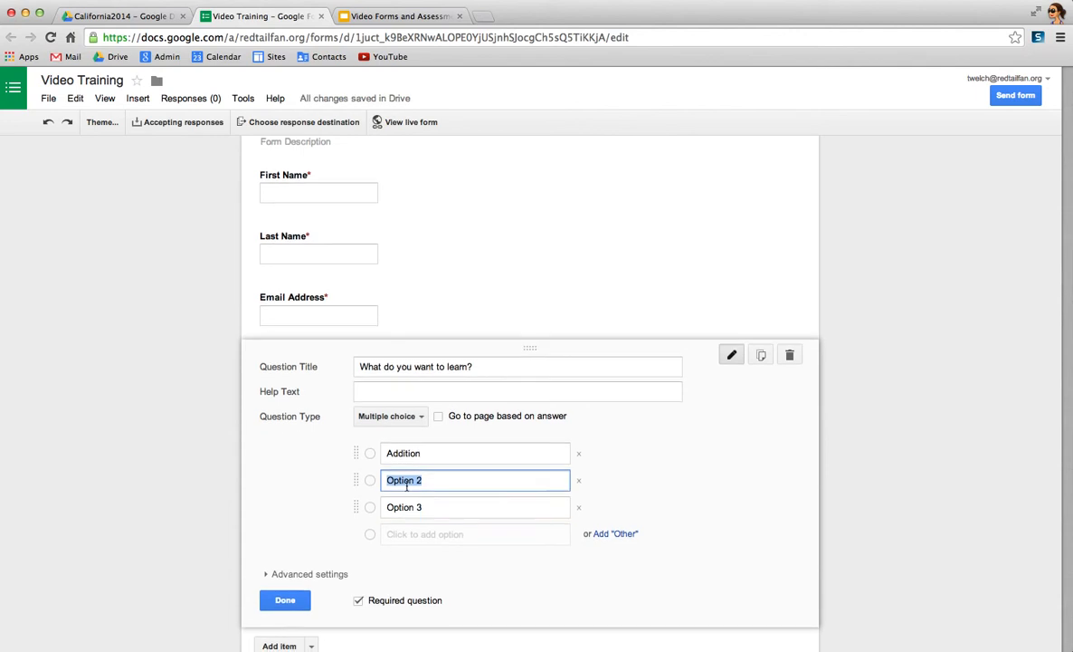
text(Sub)
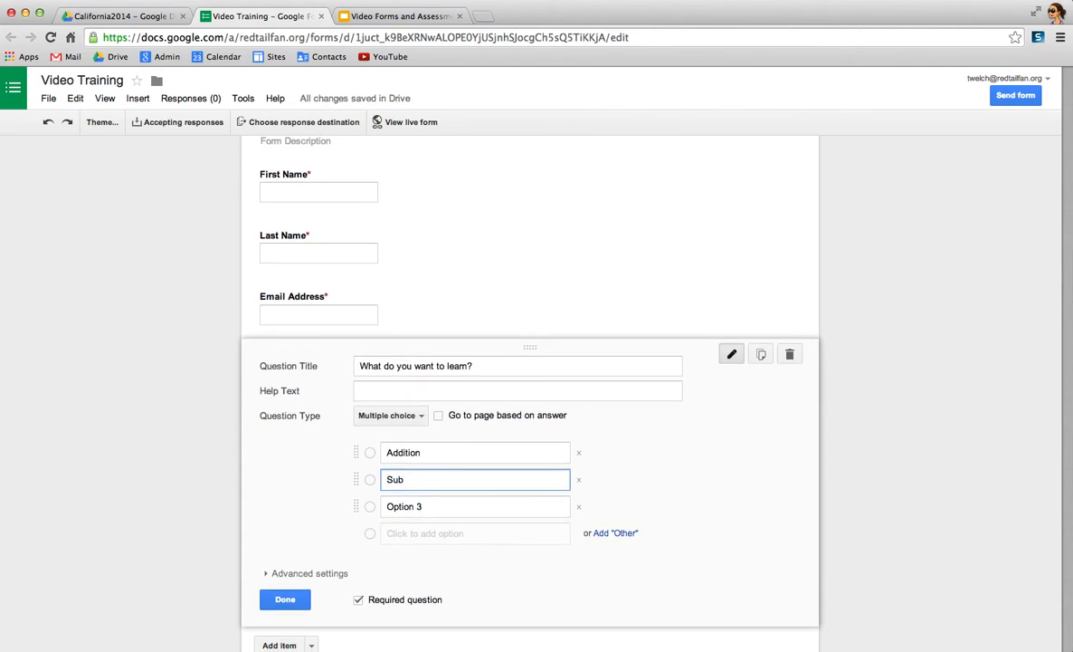
text(traction)
key(Tab)
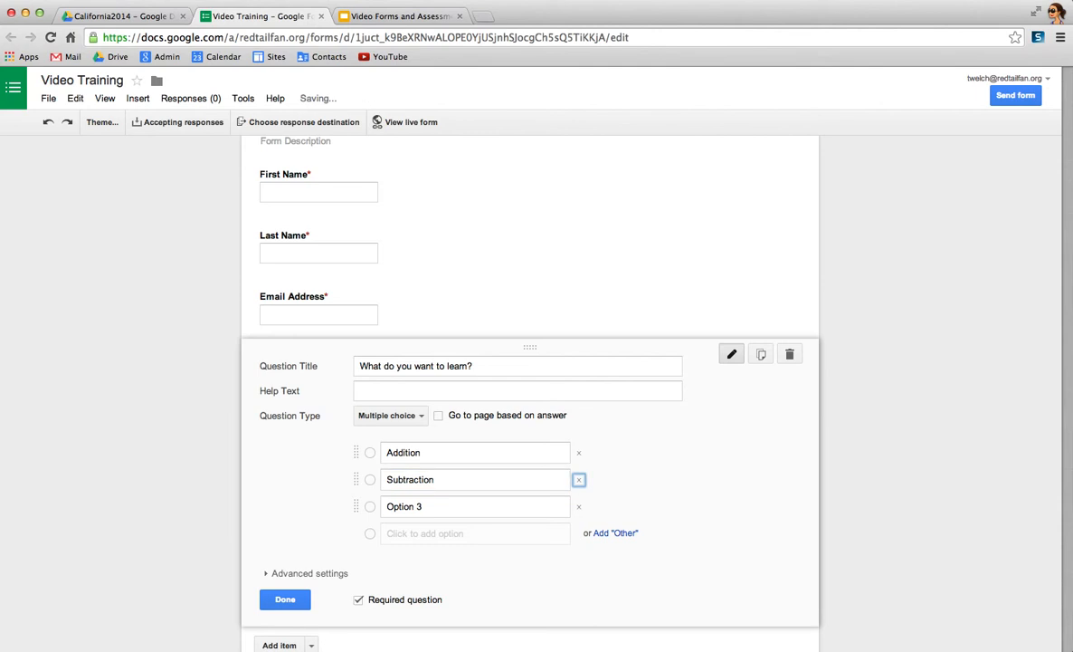
key(Tab)
text(Multiplic)
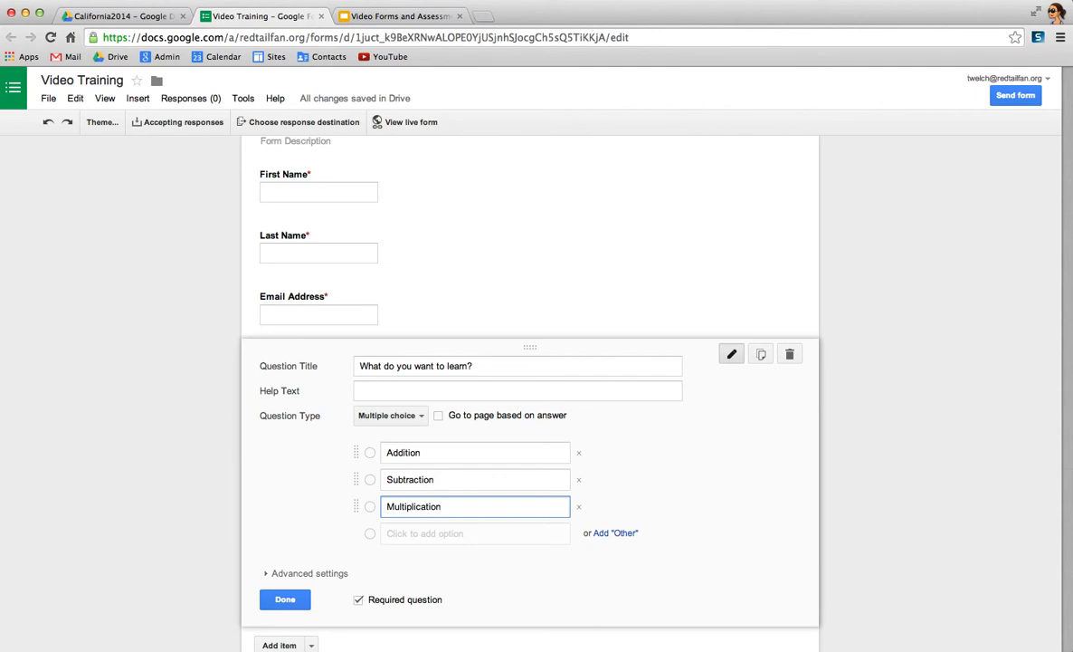
key(Tab)
key(Return)
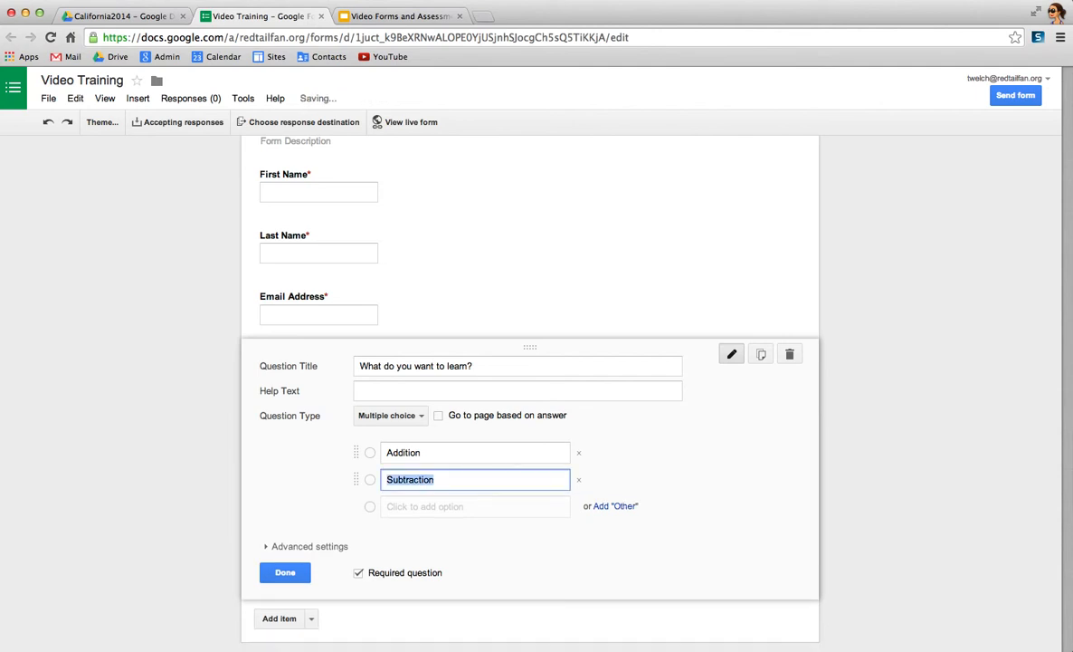
- Add Multiplication as the third answer option, correcting its spelling
click(425, 508)
text(M)
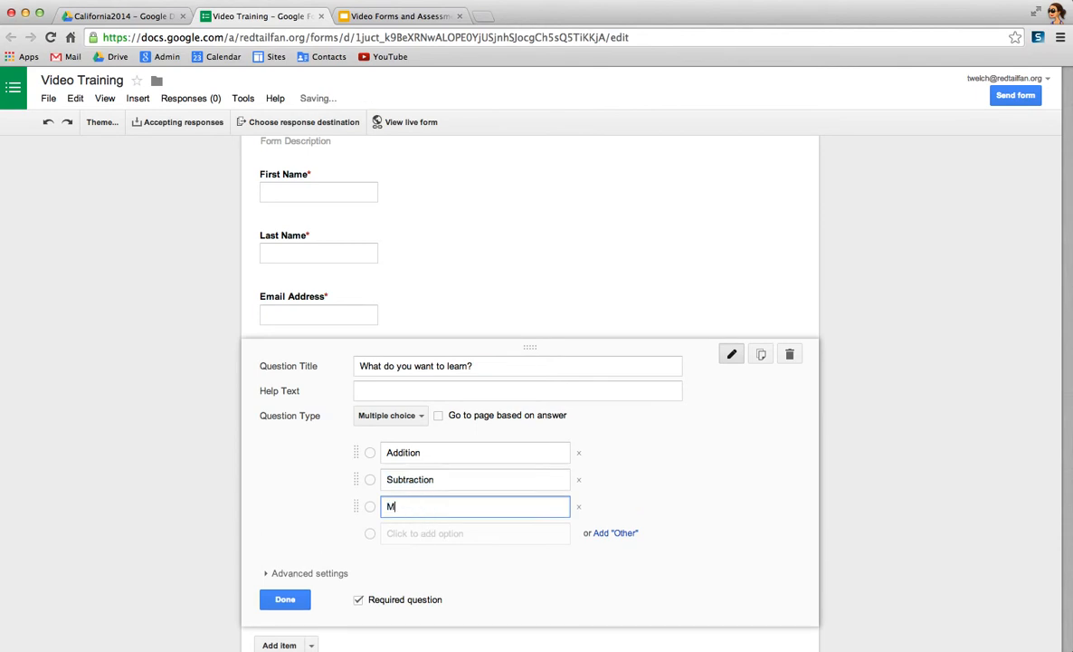
text(ultipliacatio)
click(421, 506)
key(BackSpace)
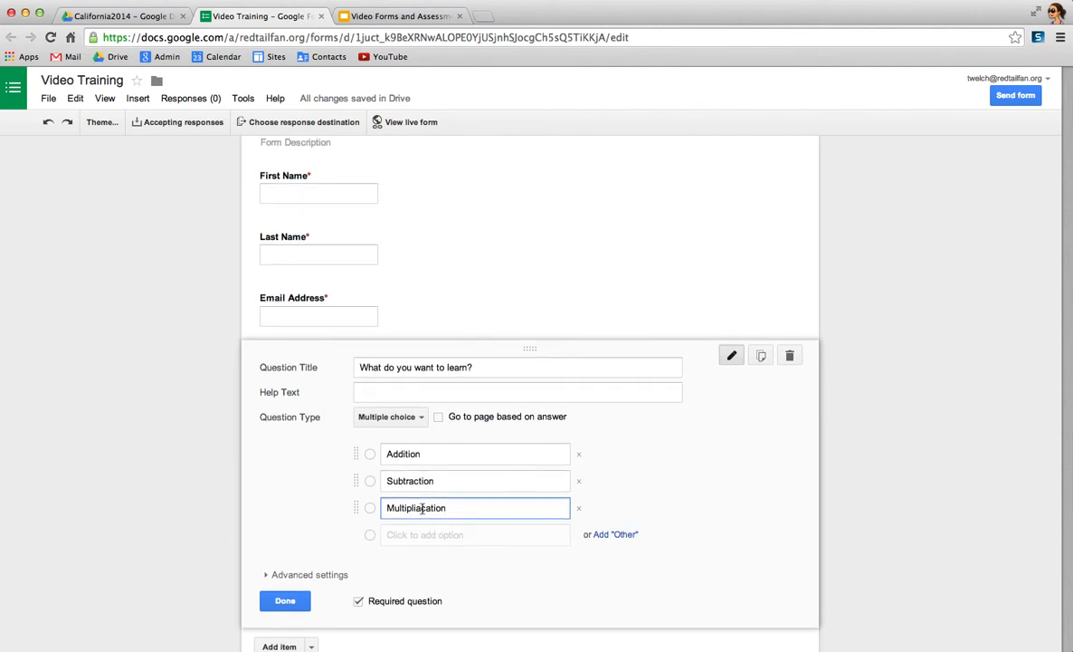
key(BackSpace)
- Add Division as the fourth answer option and finish editing the multiple choice question
click(433, 538)
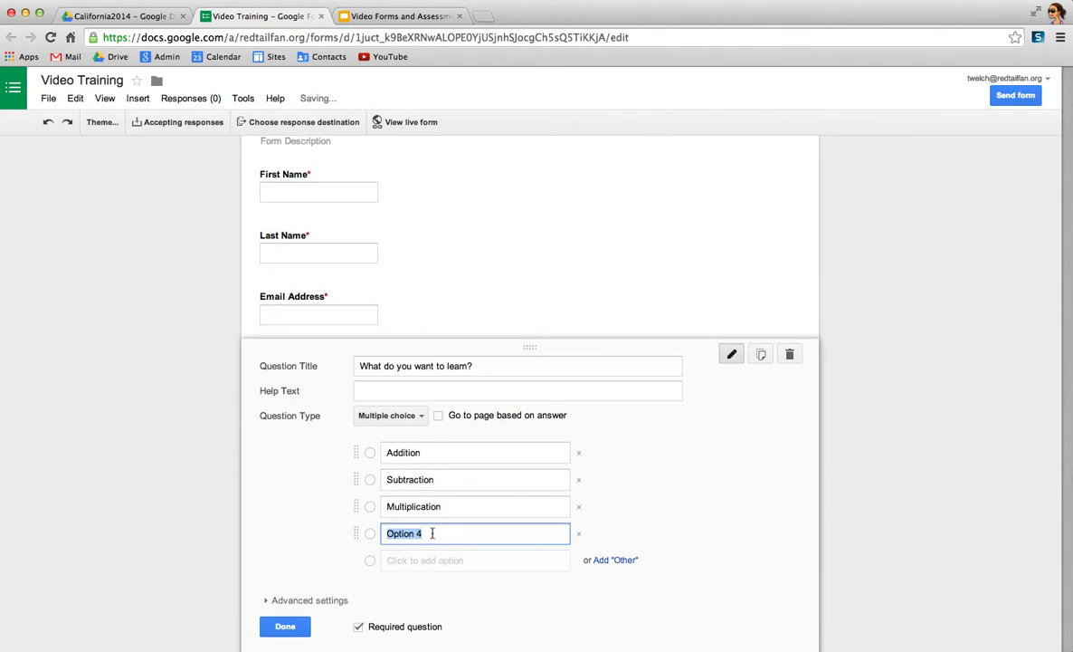
text(Division)
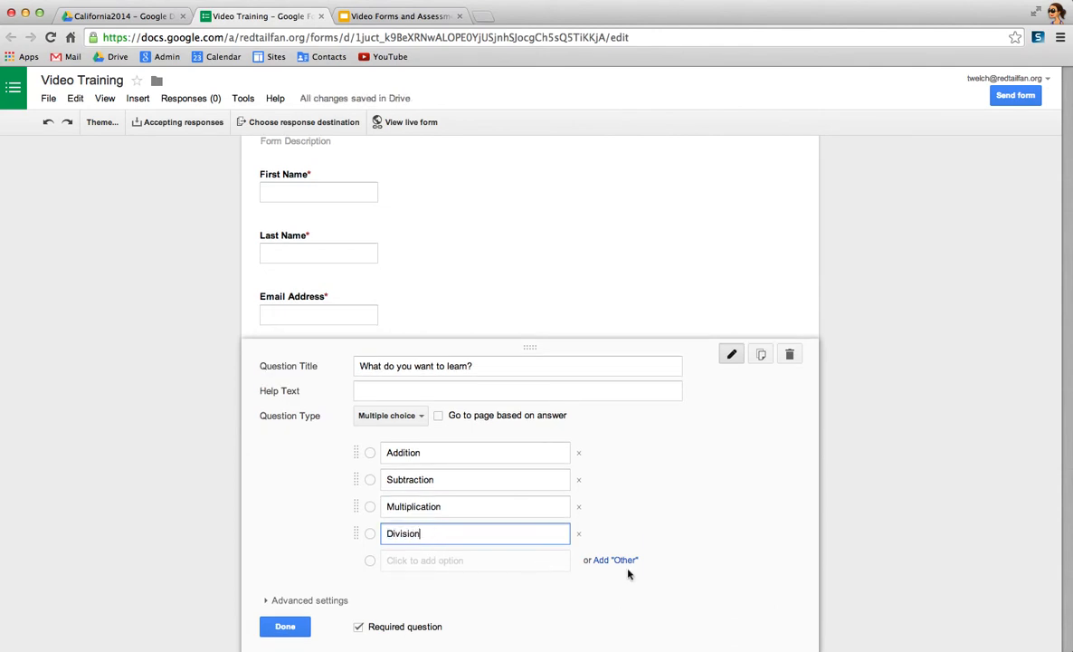
scroll(320, 550, down, 3)
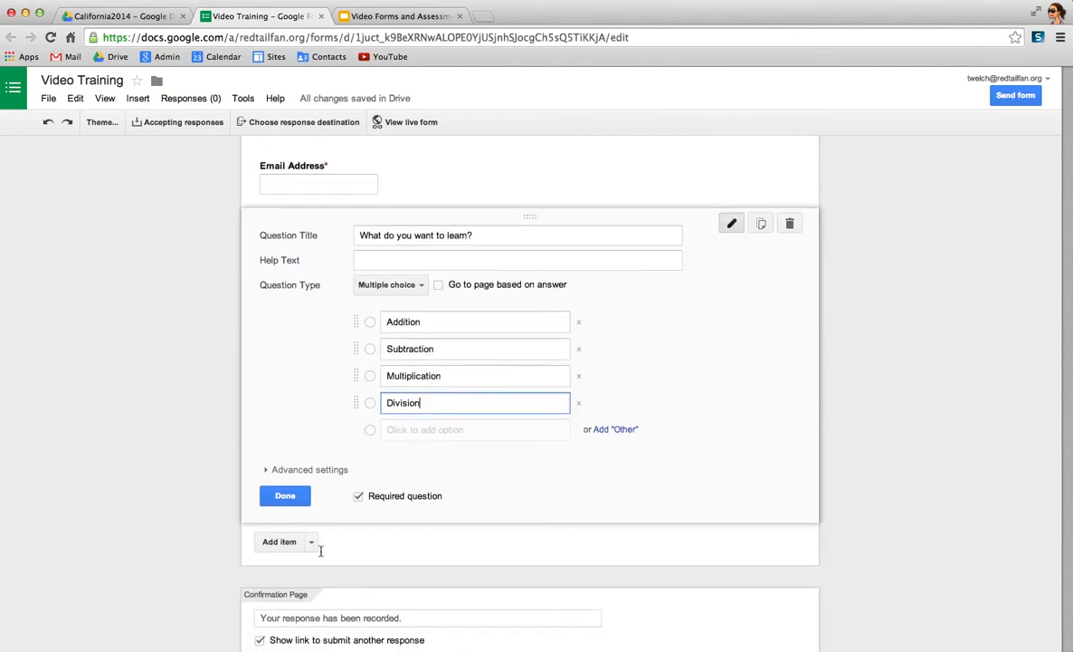
click(295, 495)
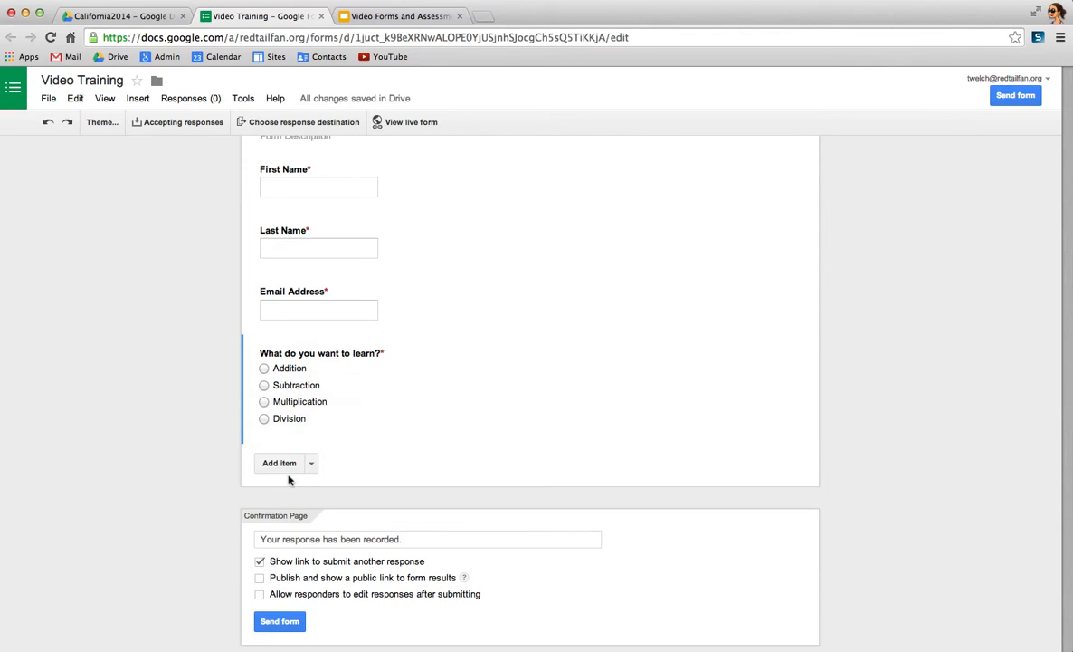
- Add a page break titled Addition after the "What do you want to learn?" question
click(311, 464)
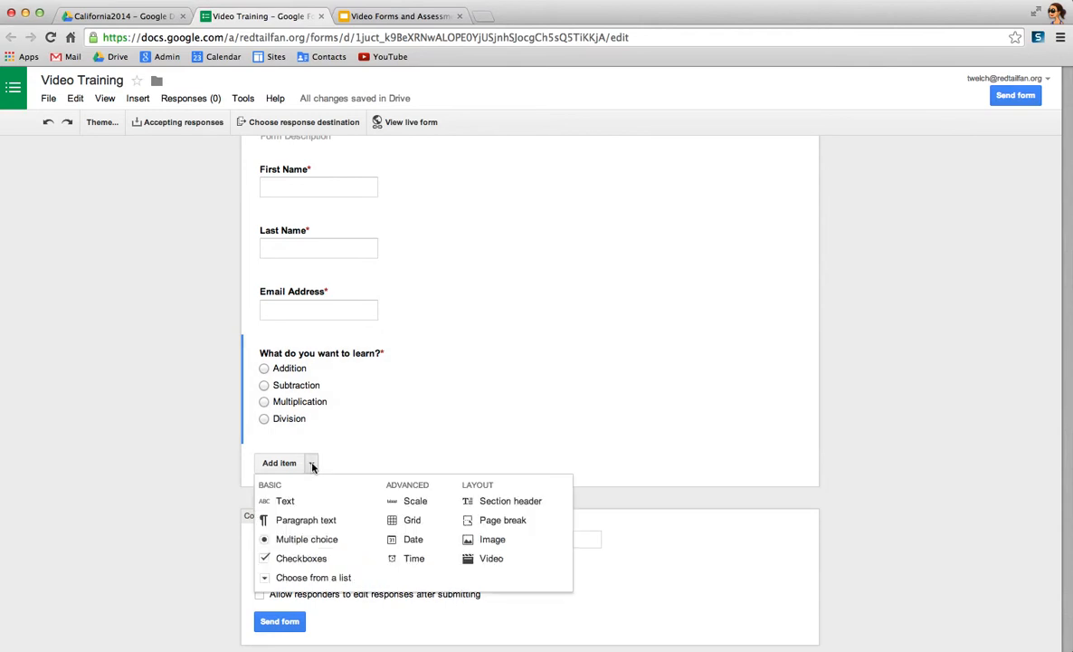
click(493, 521)
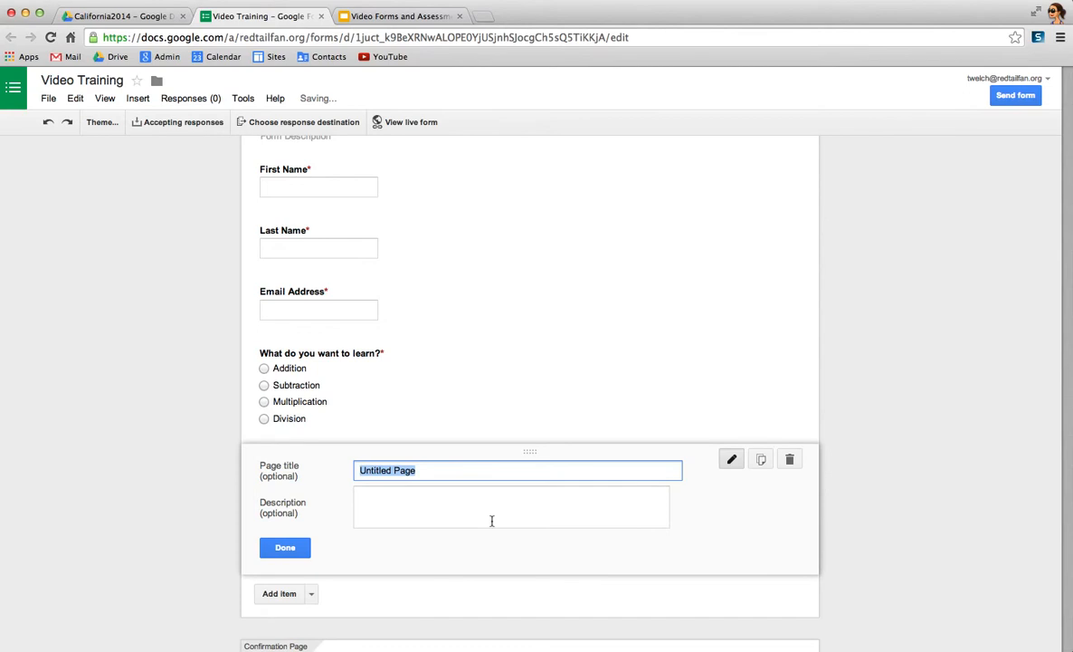
text(Addition)
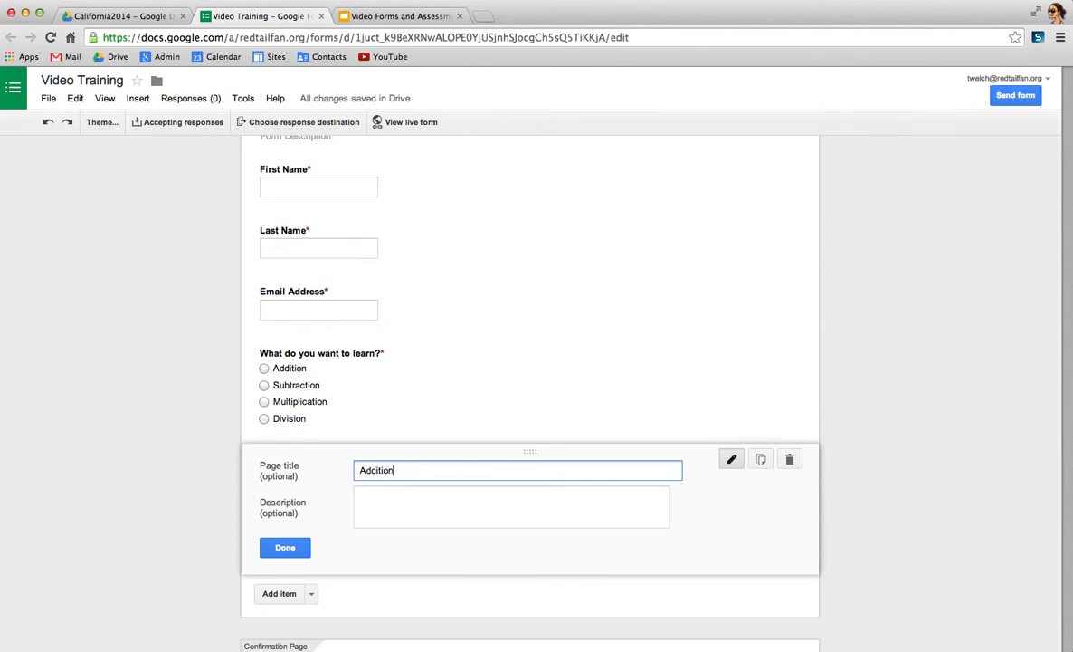
click(283, 548)
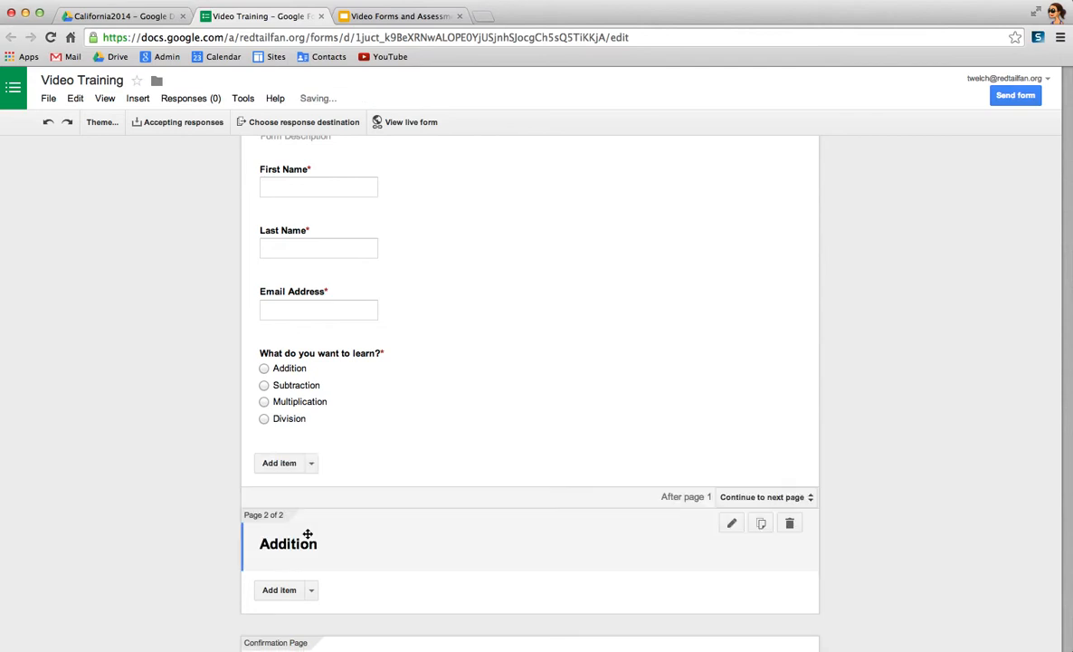
- Add another page break titled Subtraction after the Addition page and finish editing it
click(311, 591)
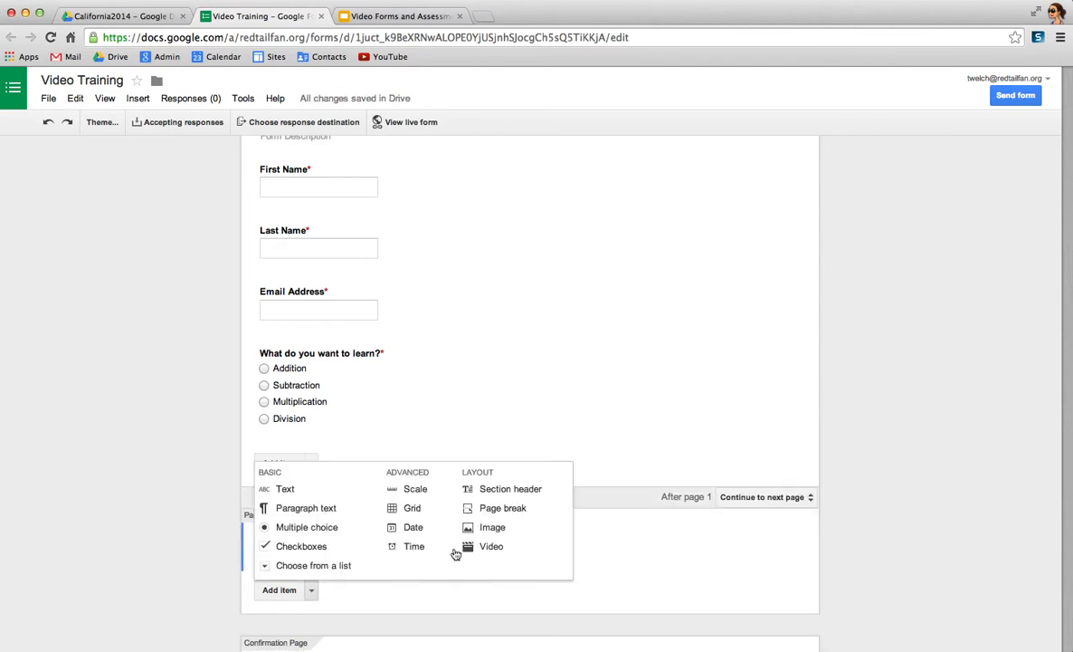
click(497, 513)
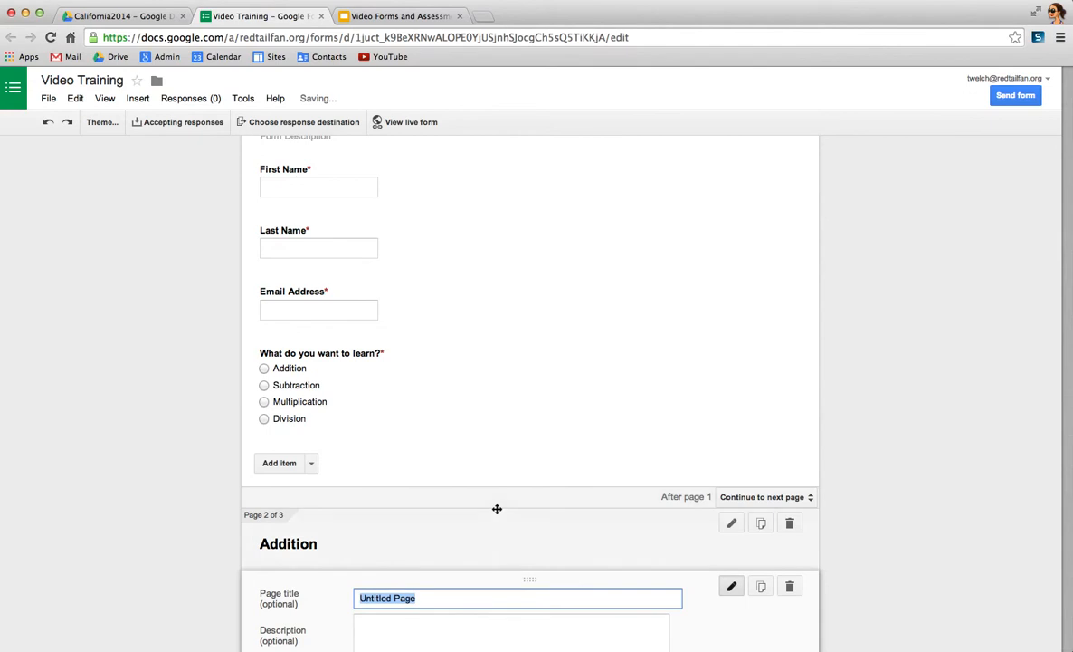
text(Subtraction)
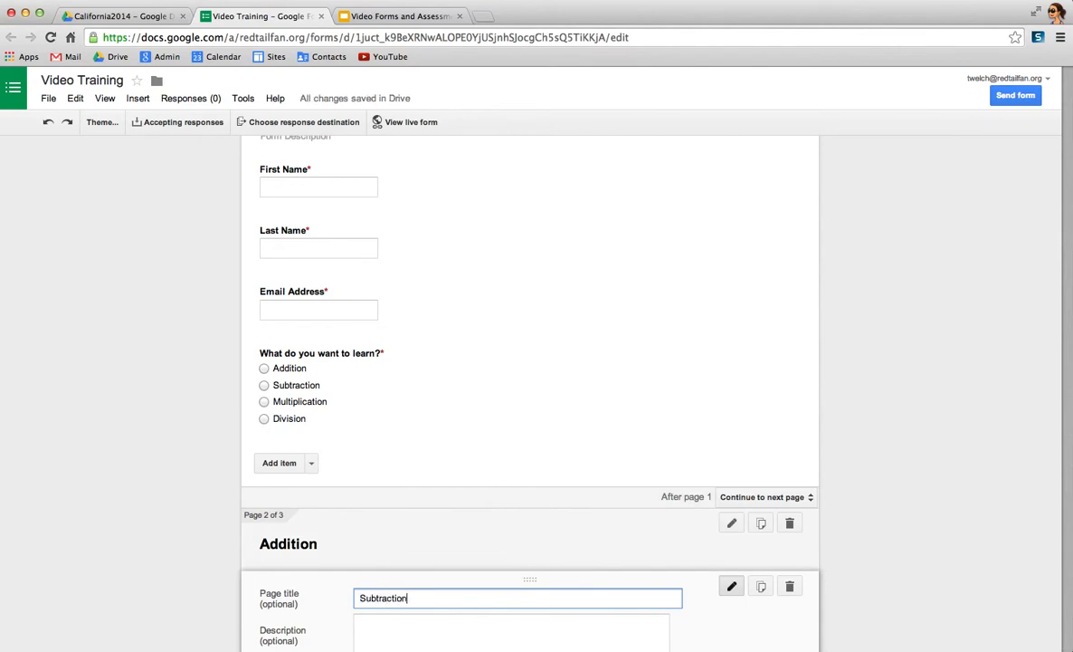
scroll(448, 575, down, 3)
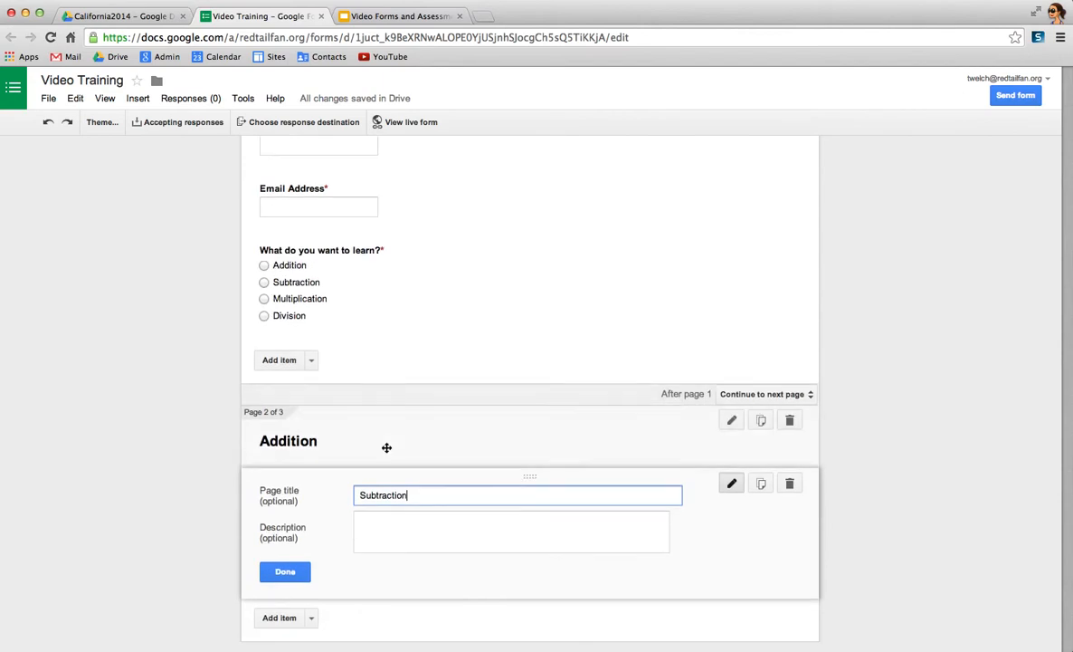
click(304, 571)
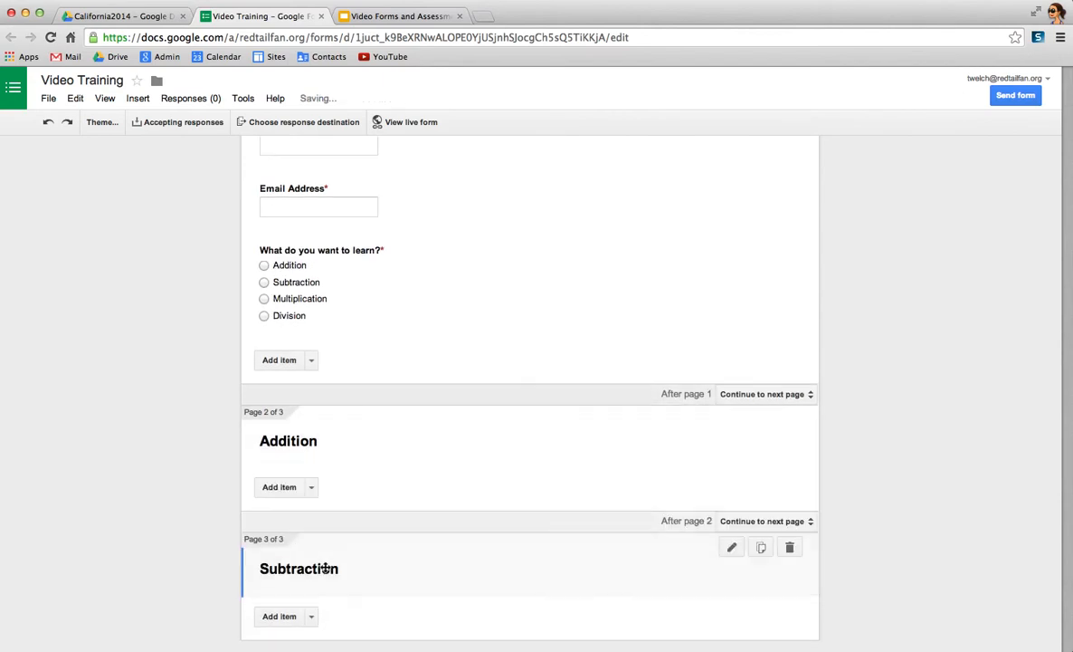
- Duplicate the Subtraction page header and title the copy Multiplication
scroll(326, 571, down, 4)
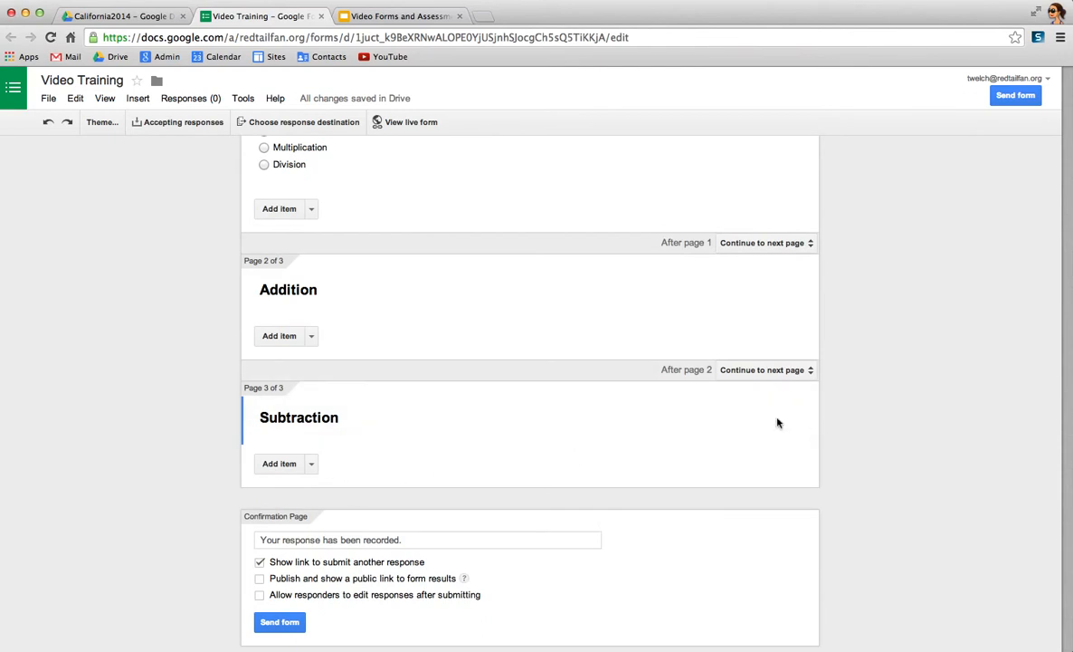
click(762, 397)
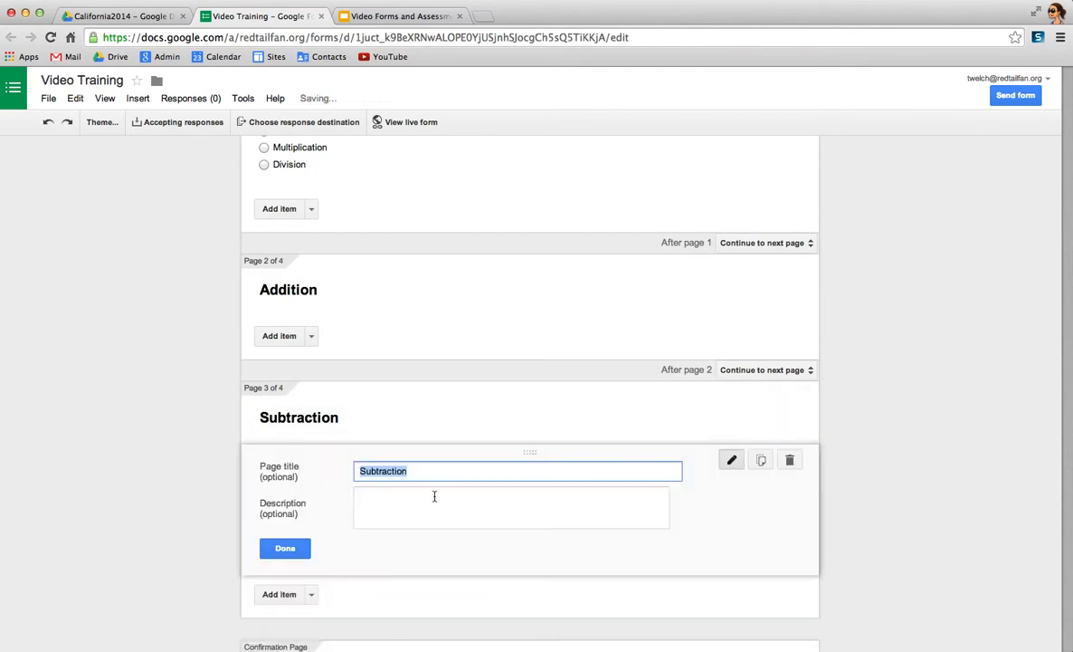
text(Mul)
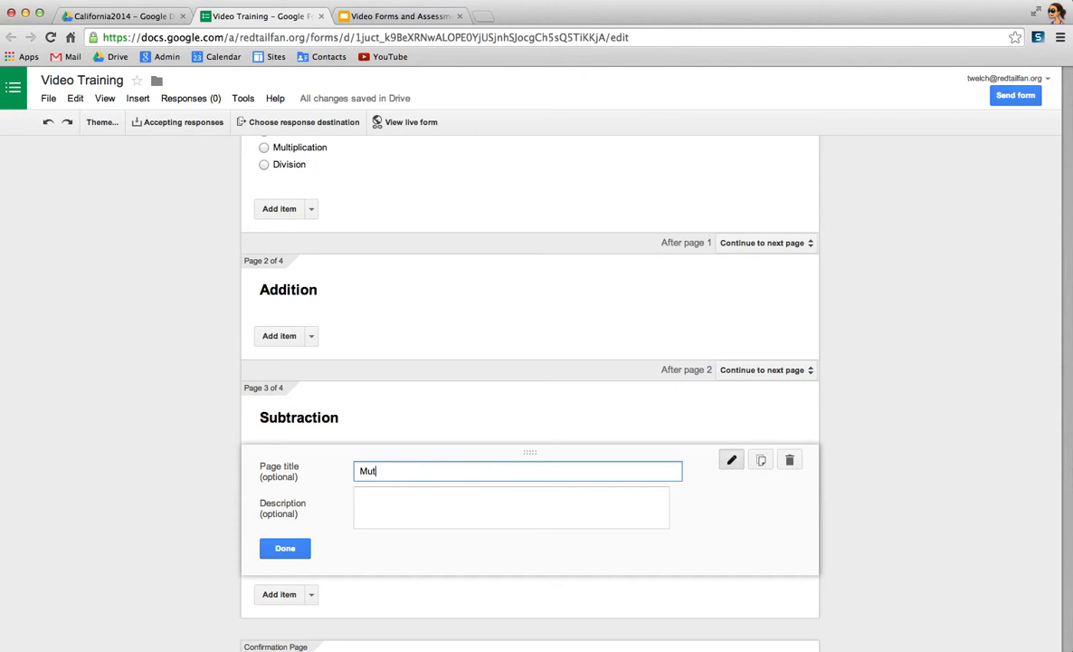
text(tiplication)
click(290, 552)
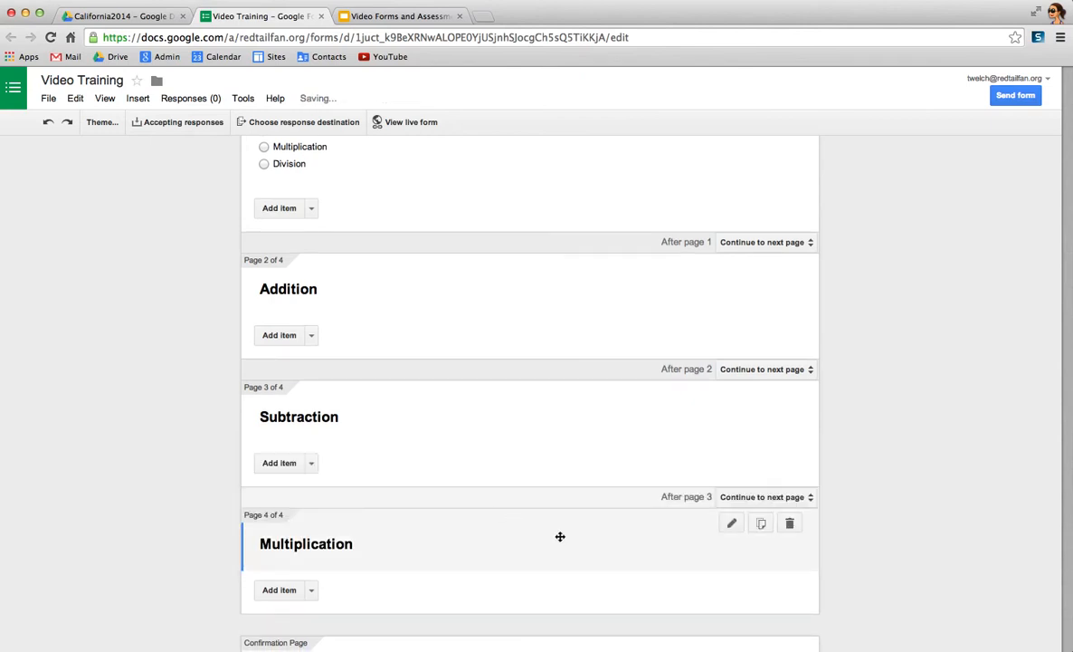
- Duplicate the Multiplication page header and title the copy Division
click(761, 524)
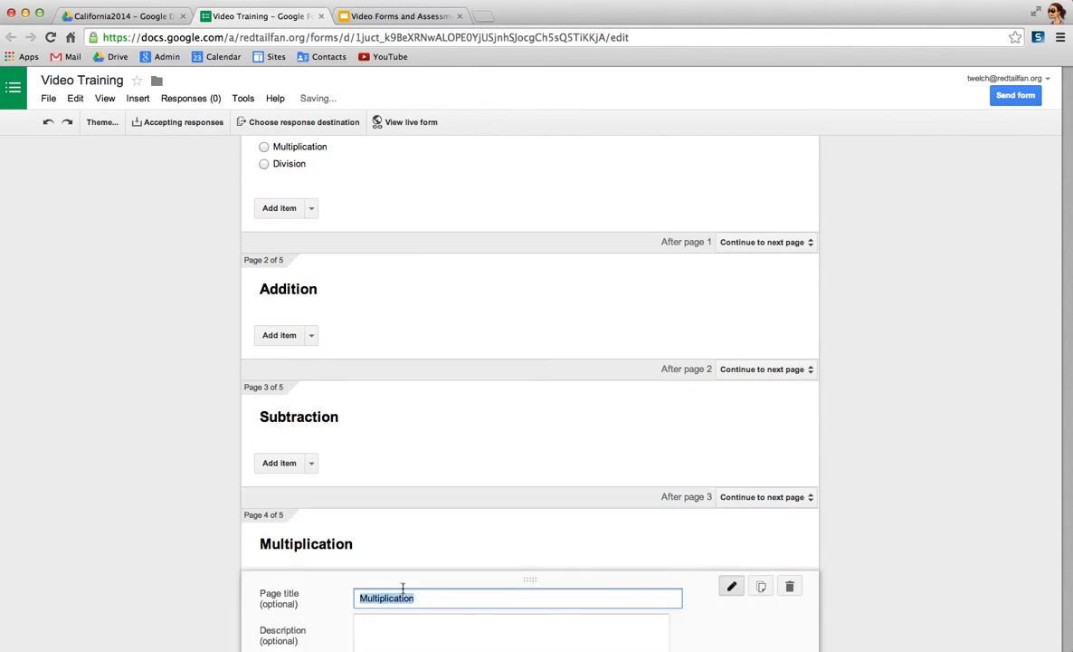
text(Division)
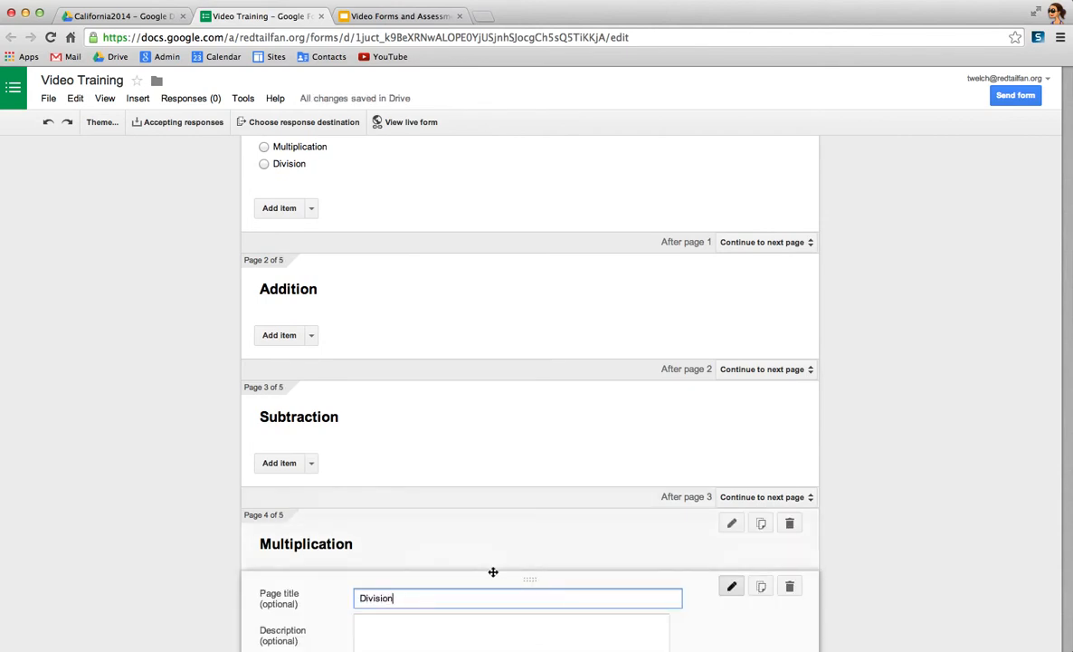
scroll(522, 568, down, 3)
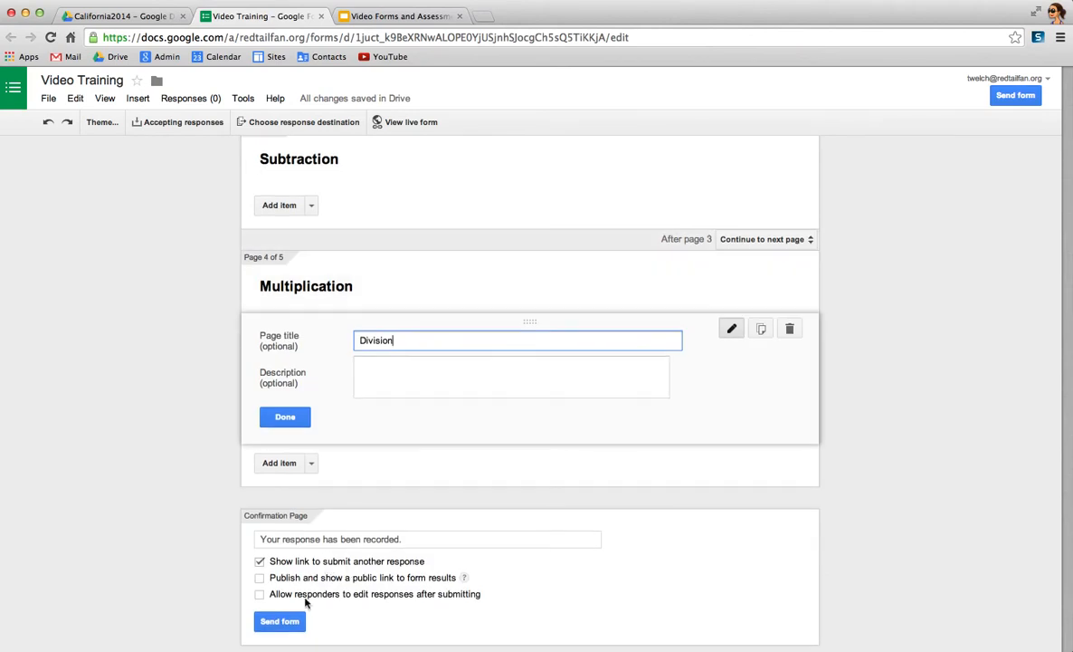
click(388, 396)
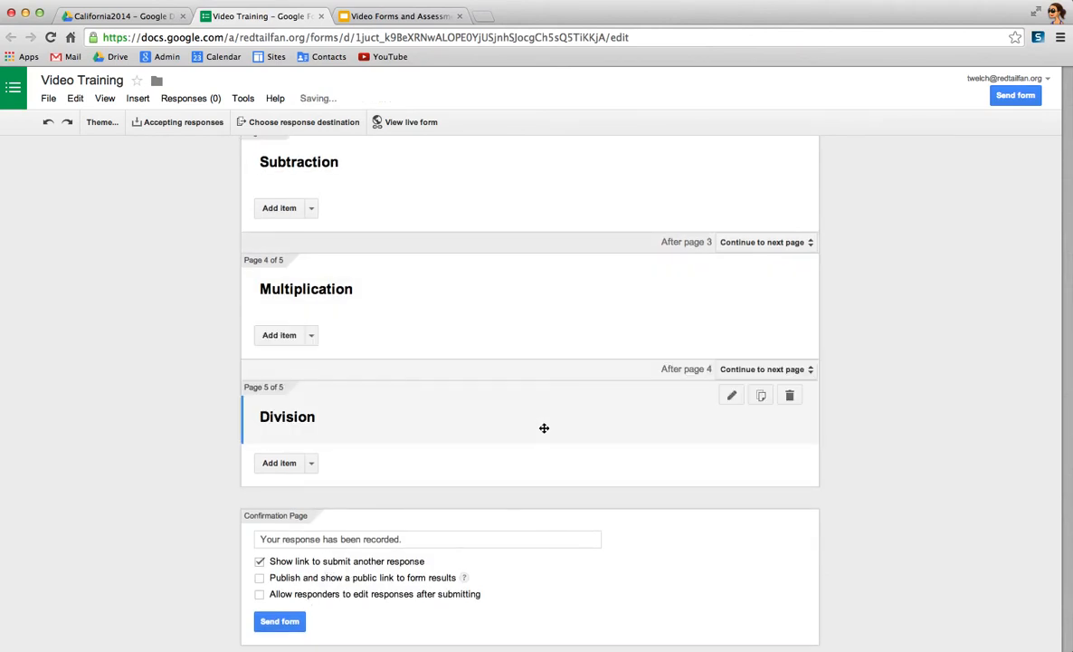
- Review the whole form, from the contact questions on page 1 through the topic pages to the confirmation page
scroll(543, 430, up, 5)
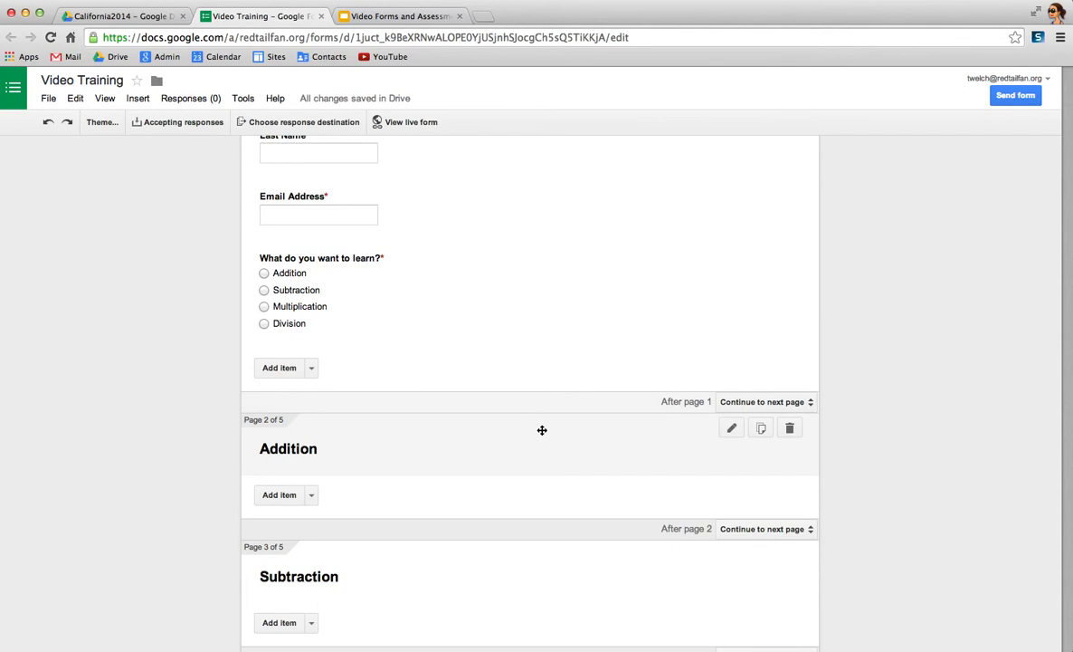
scroll(542, 430, up, 4)
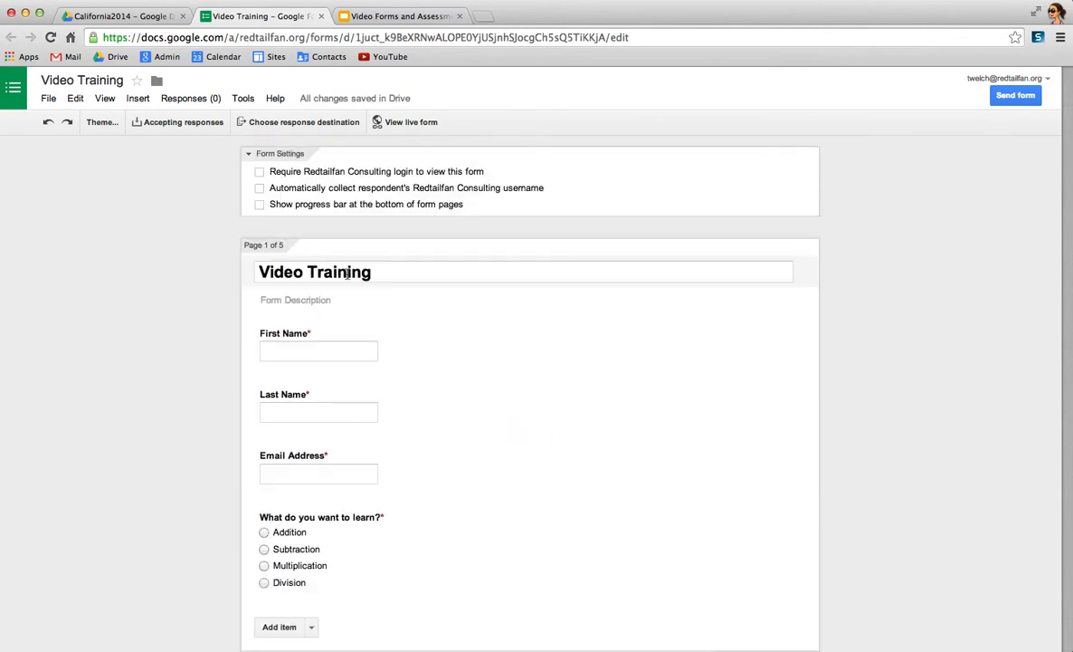
scroll(506, 416, down, 4)
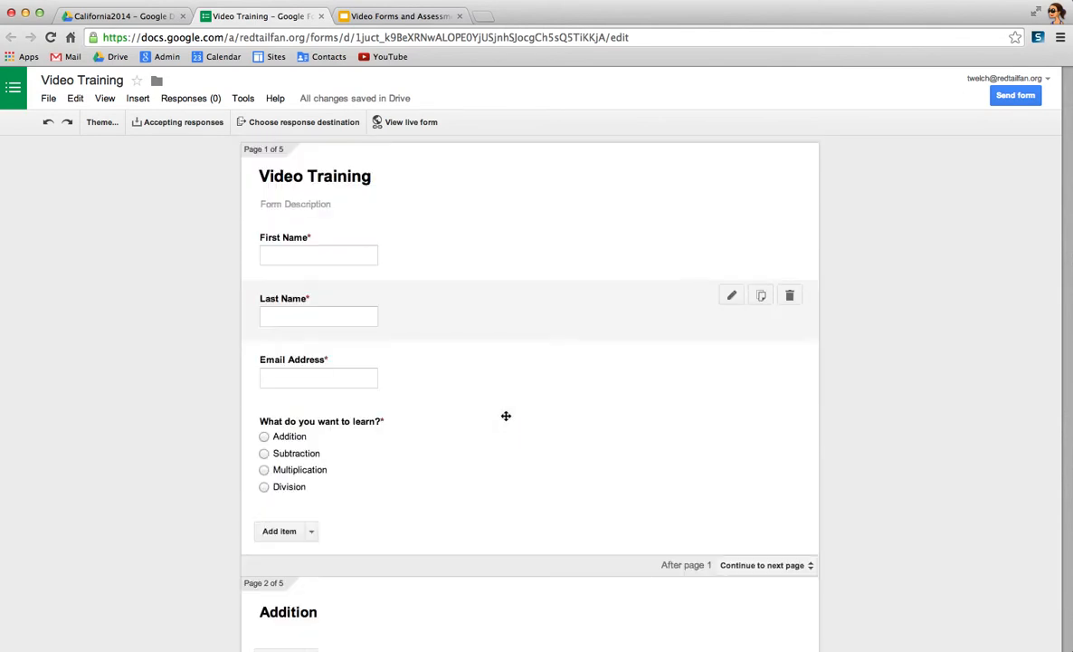
scroll(502, 410, down, 1)
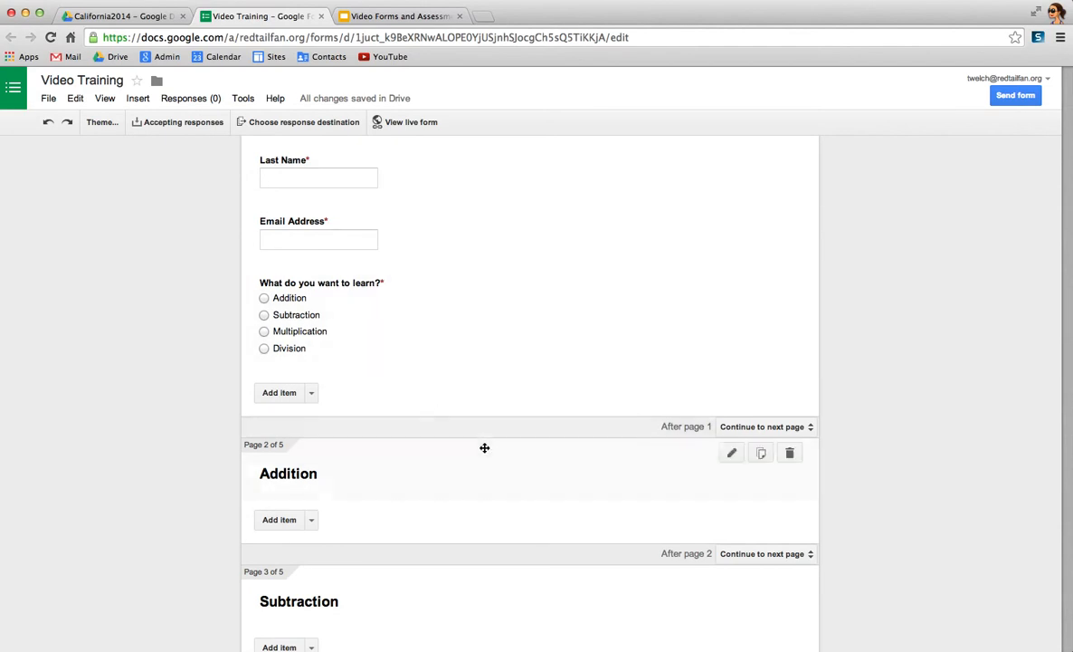
scroll(486, 448, down, 5)
scroll(489, 451, down, 2)
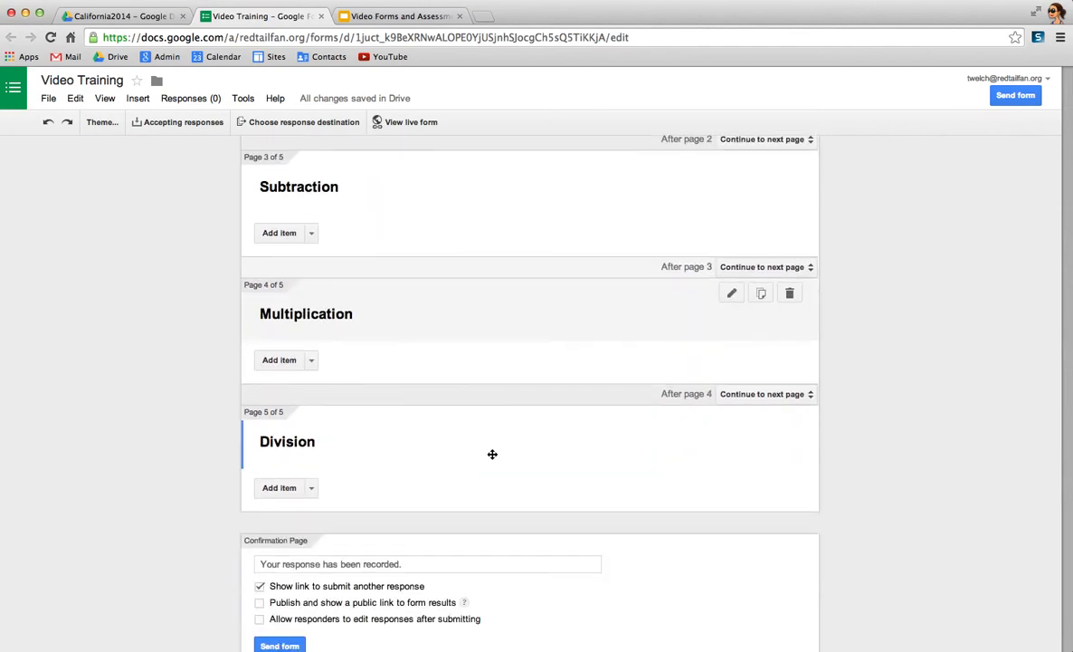
- Search YouTube for "khan academy addition" and insert the Basic Addition video on the Addition page
scroll(561, 469, up, 6)
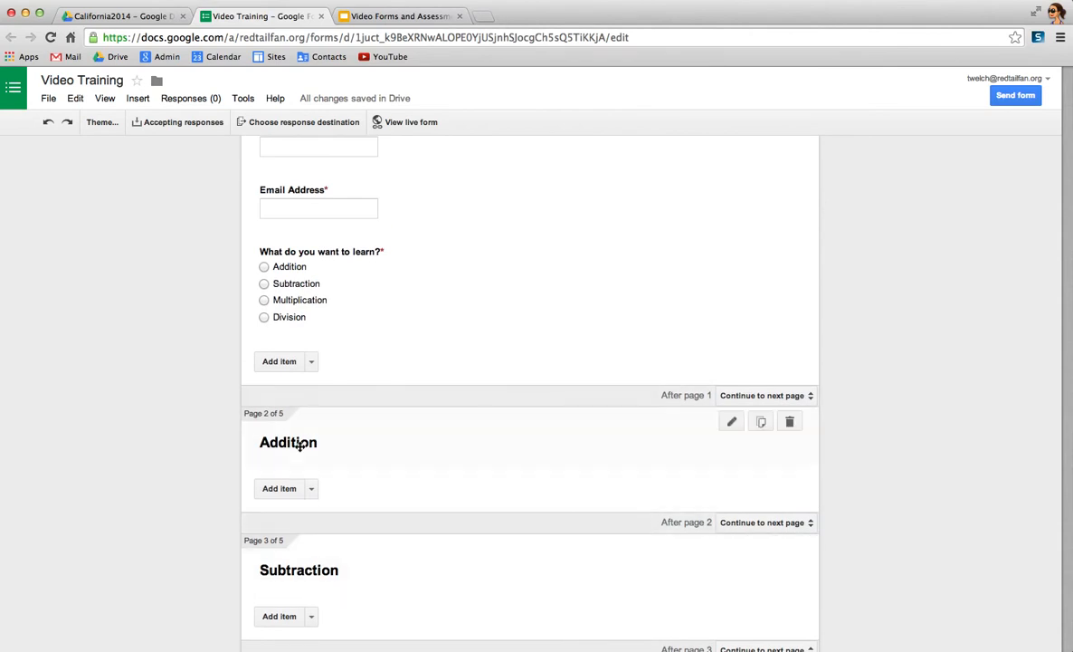
click(311, 489)
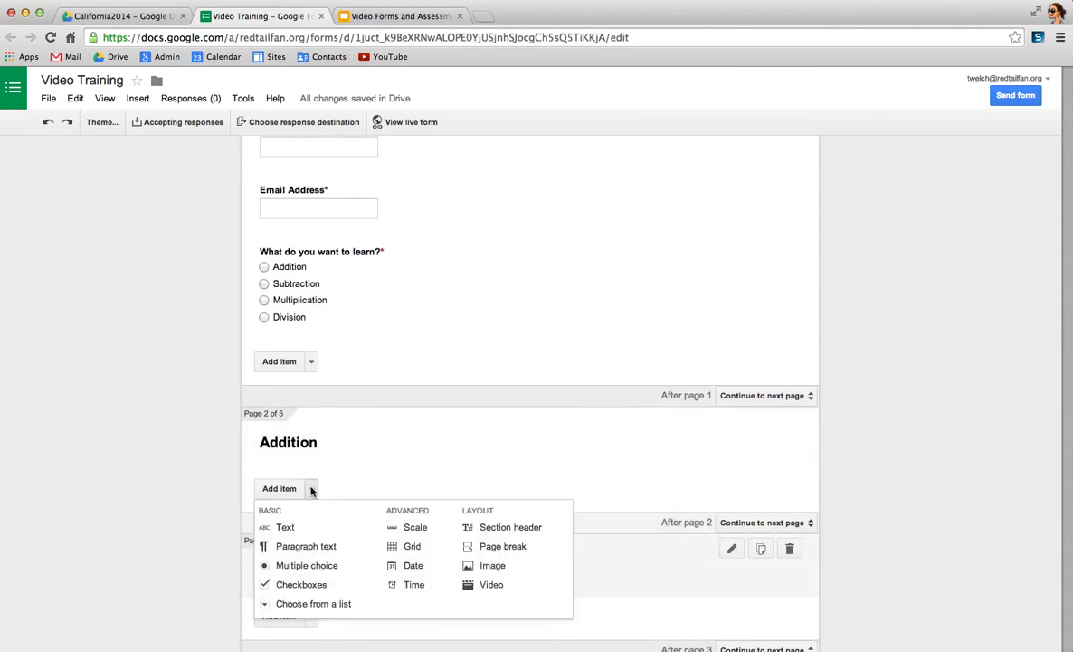
click(482, 584)
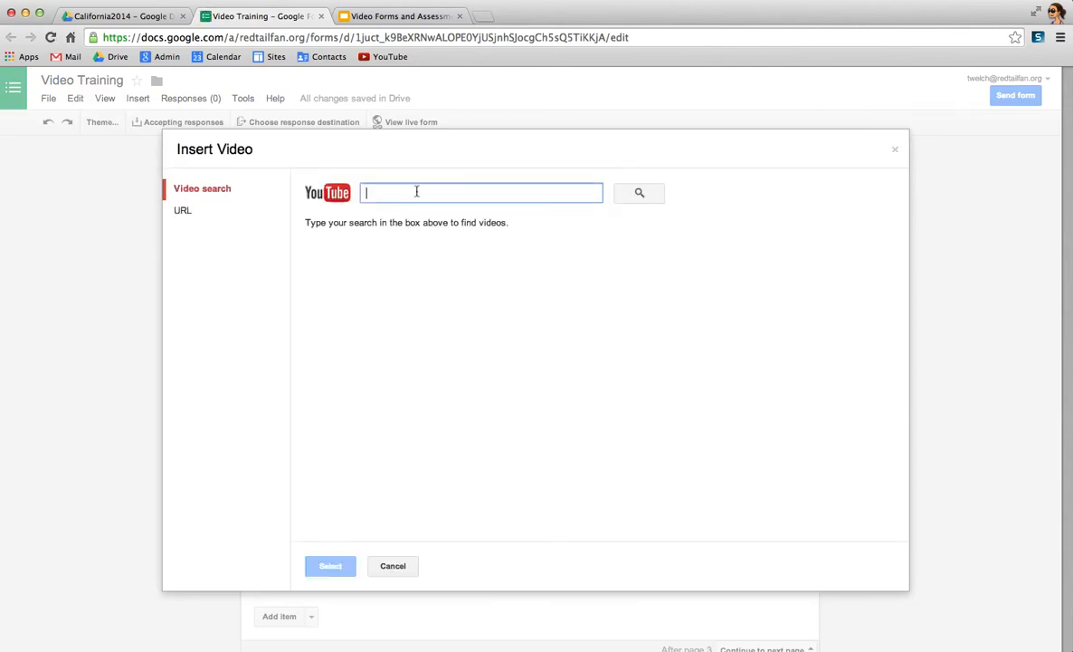
text(khan academy additioon)
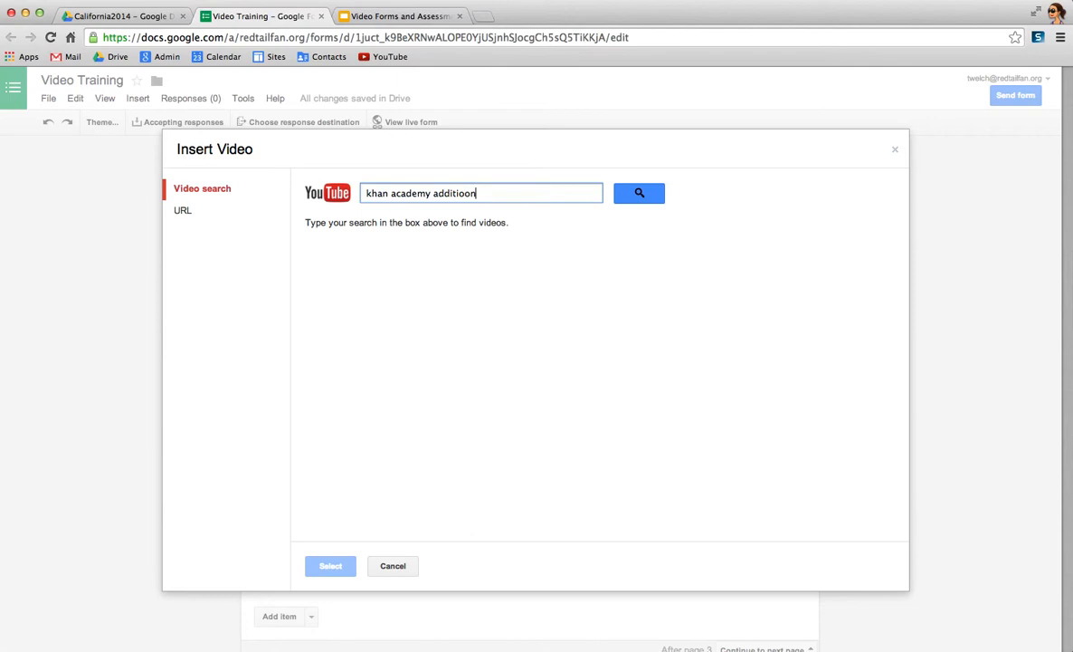
key(Return)
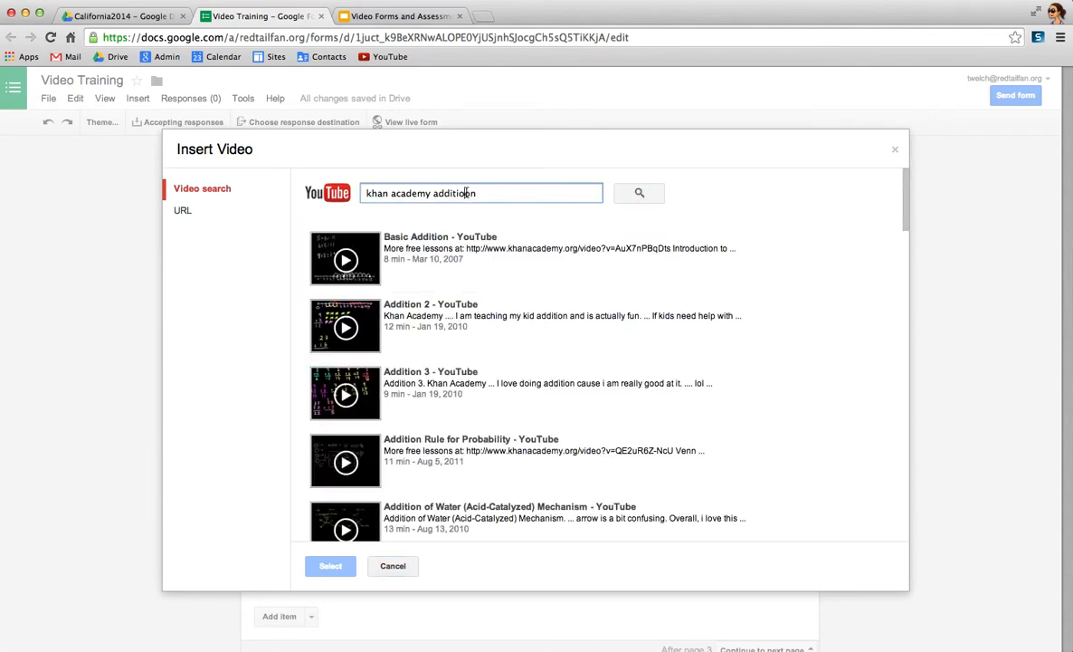
key(BackSpace)
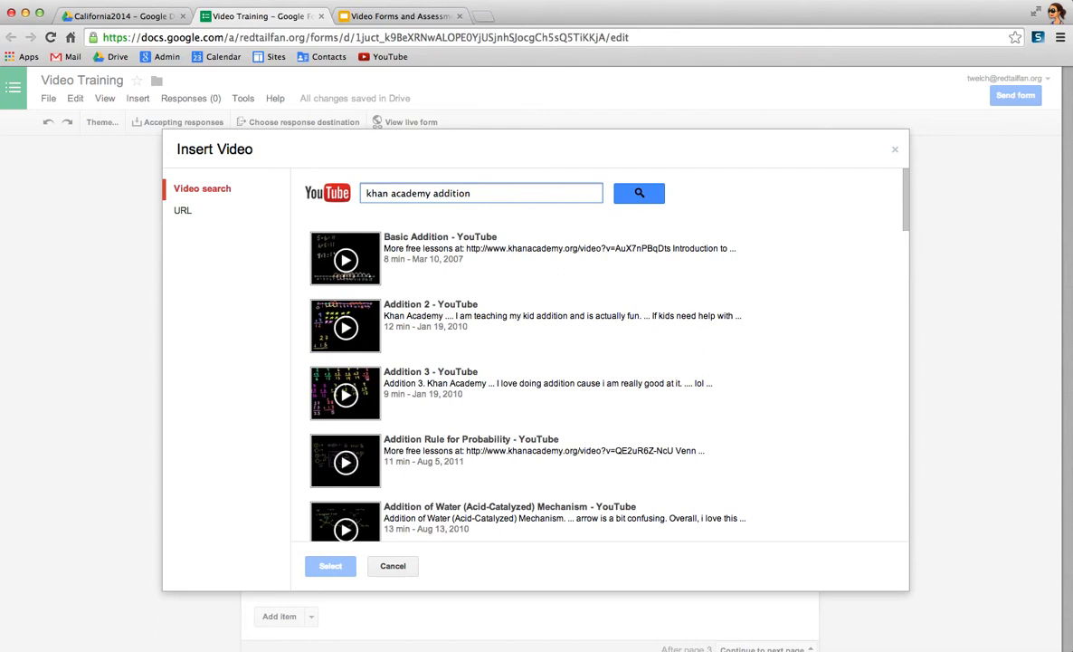
key(Return)
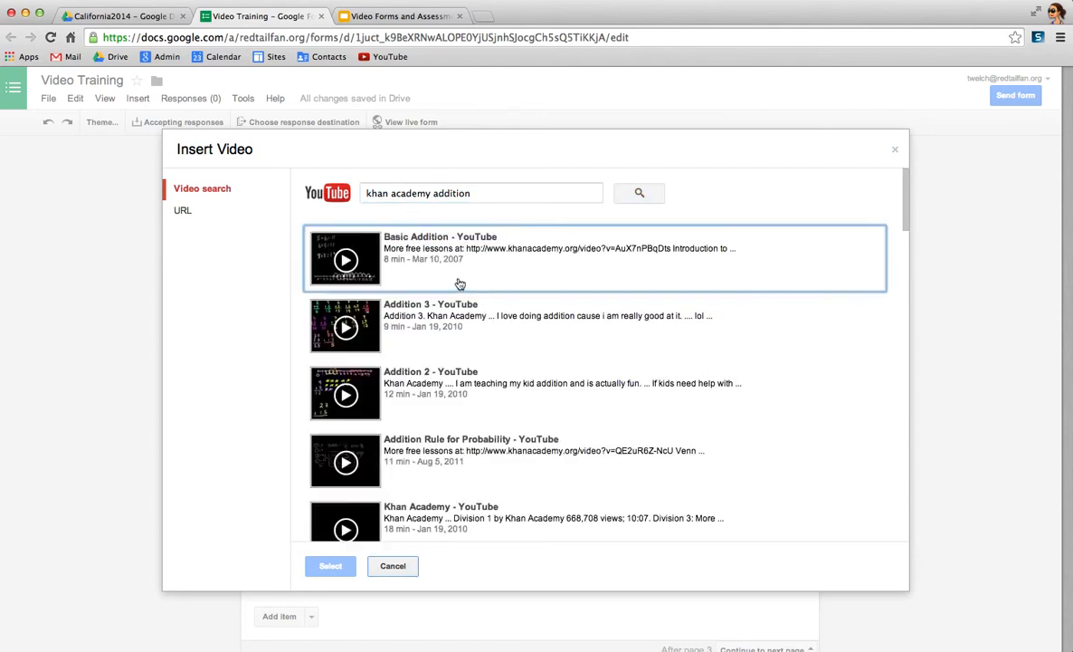
click(460, 284)
click(344, 567)
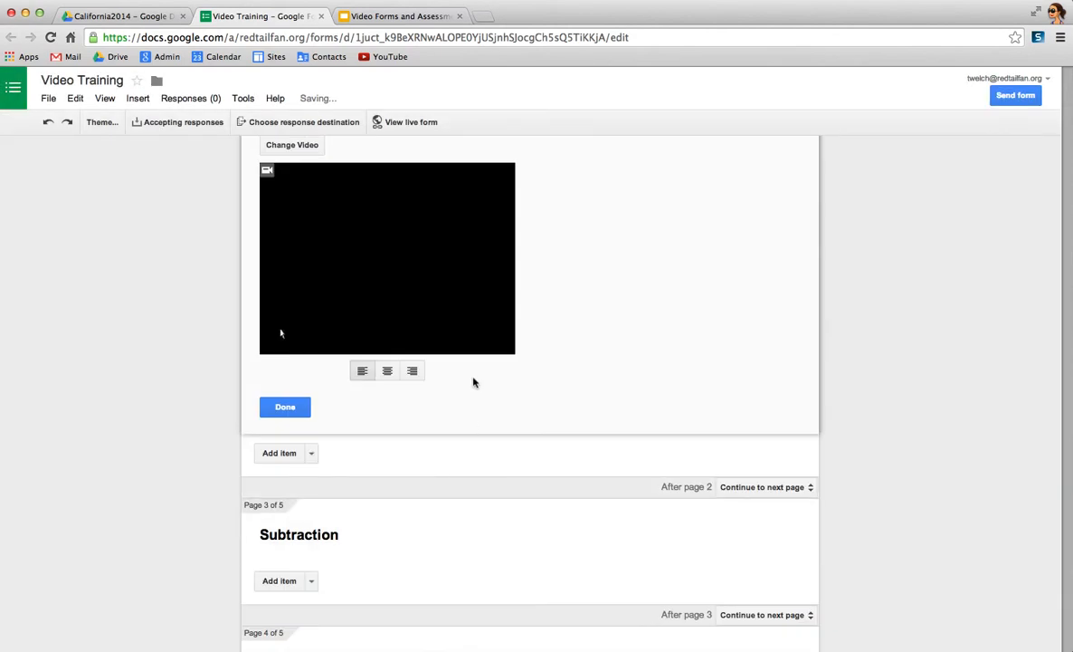
- Enlarge the video on the Addition page, center it, and finish editing the video item
click(493, 334)
drag(516, 355, 546, 371)
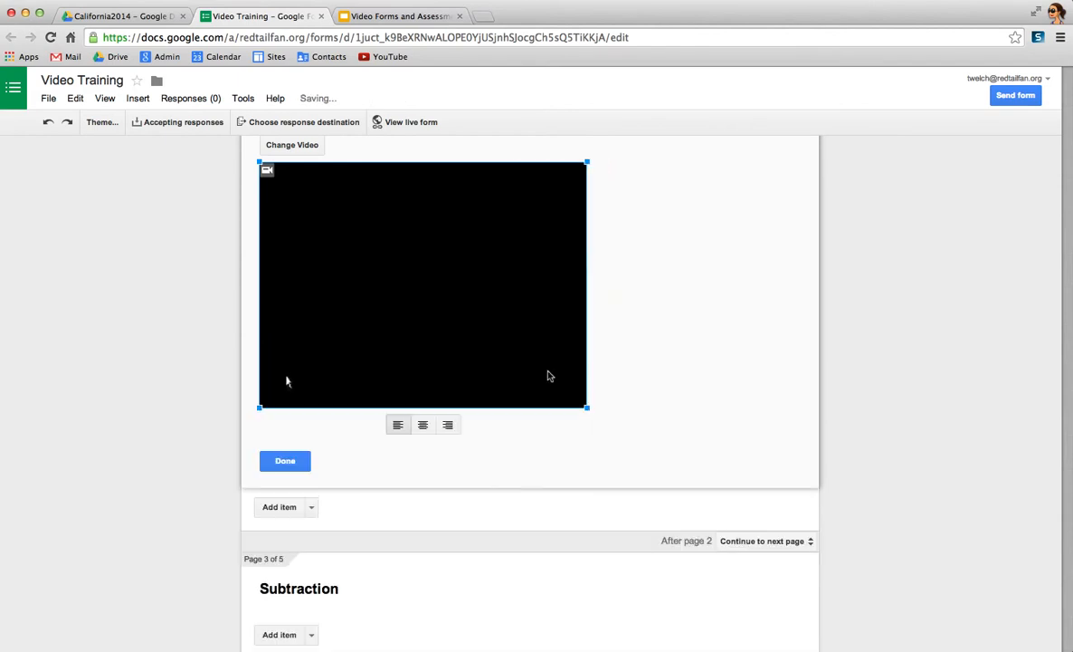
click(423, 424)
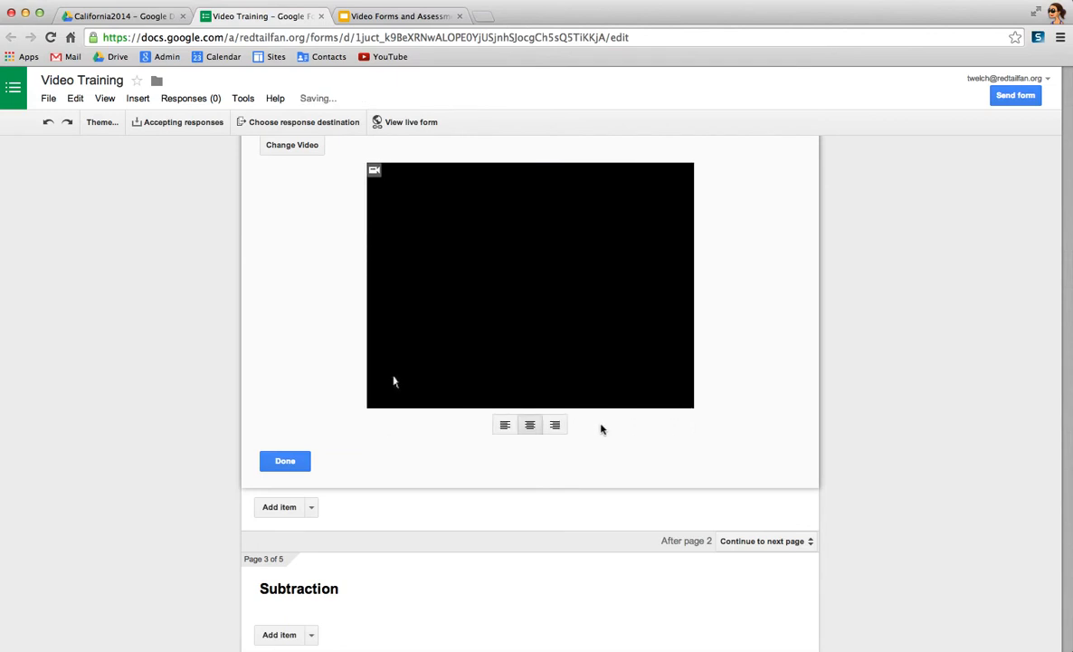
scroll(601, 429, up, 4)
scroll(601, 429, down, 5)
click(489, 512)
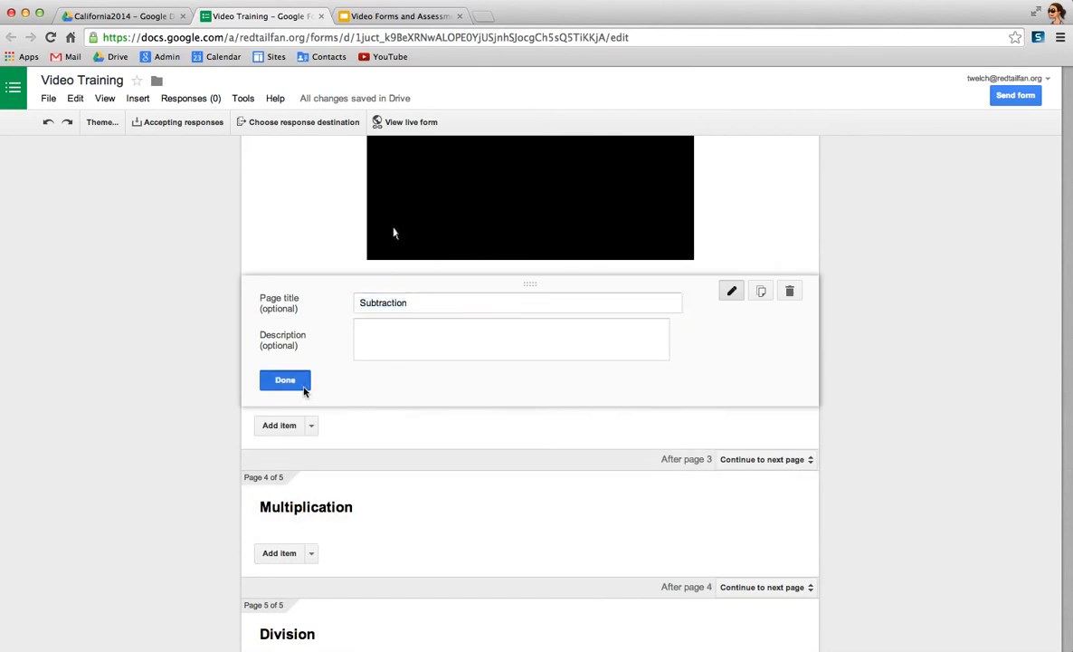
click(274, 384)
- Search YouTube for "khan academy subtraction" and insert the Basic Subtraction video on the Subtraction page
click(312, 419)
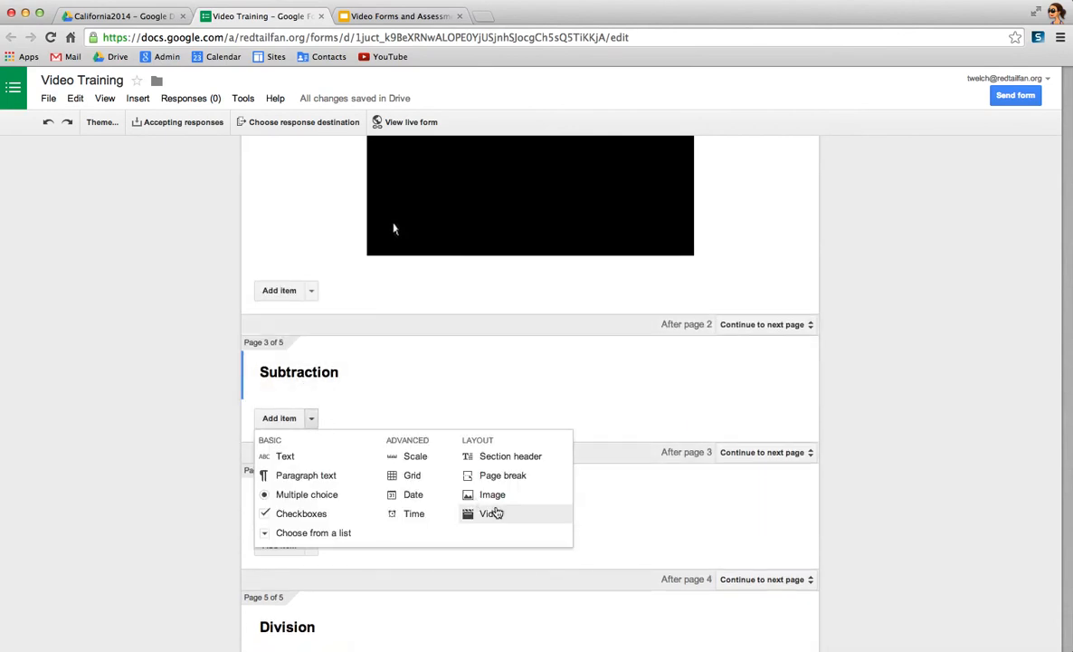
click(493, 513)
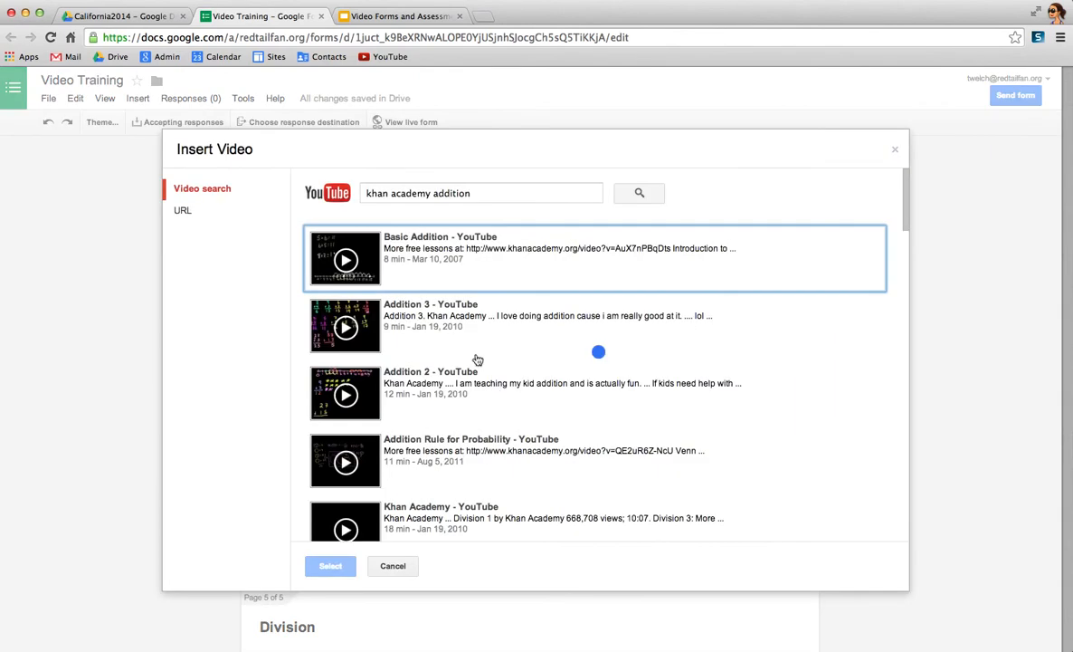
double_click(456, 195)
text(subtrac)
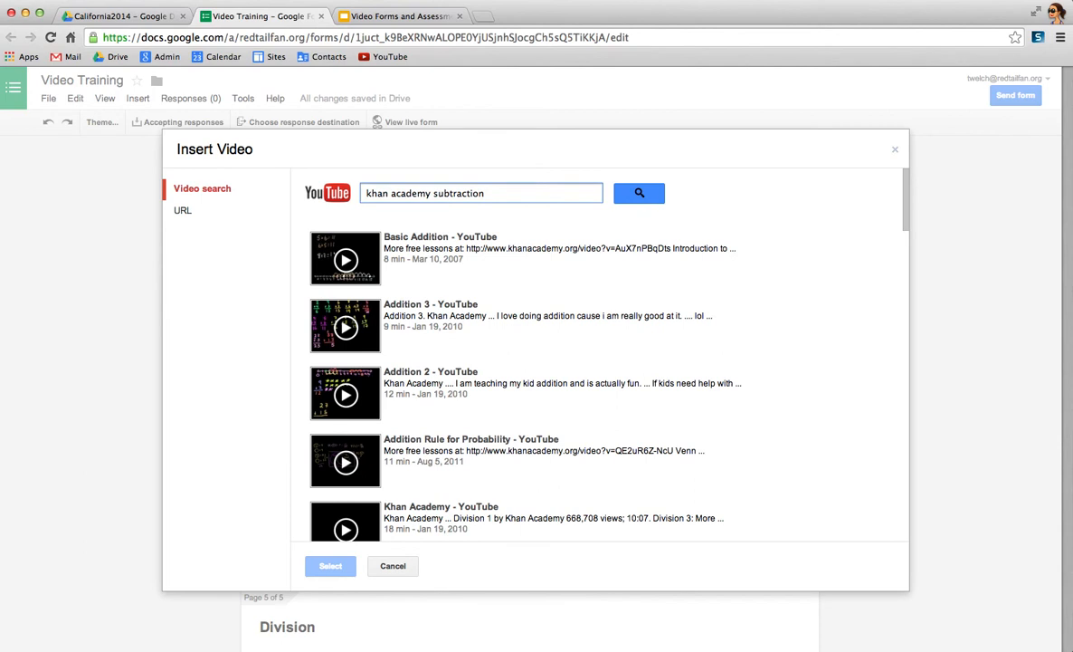
key(Return)
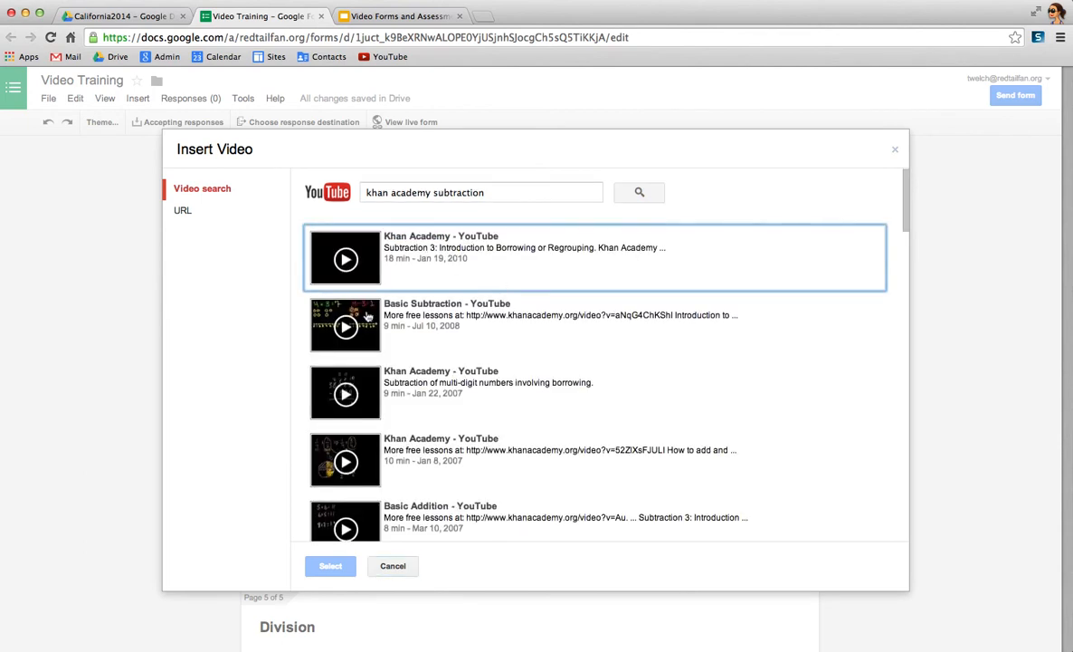
click(335, 315)
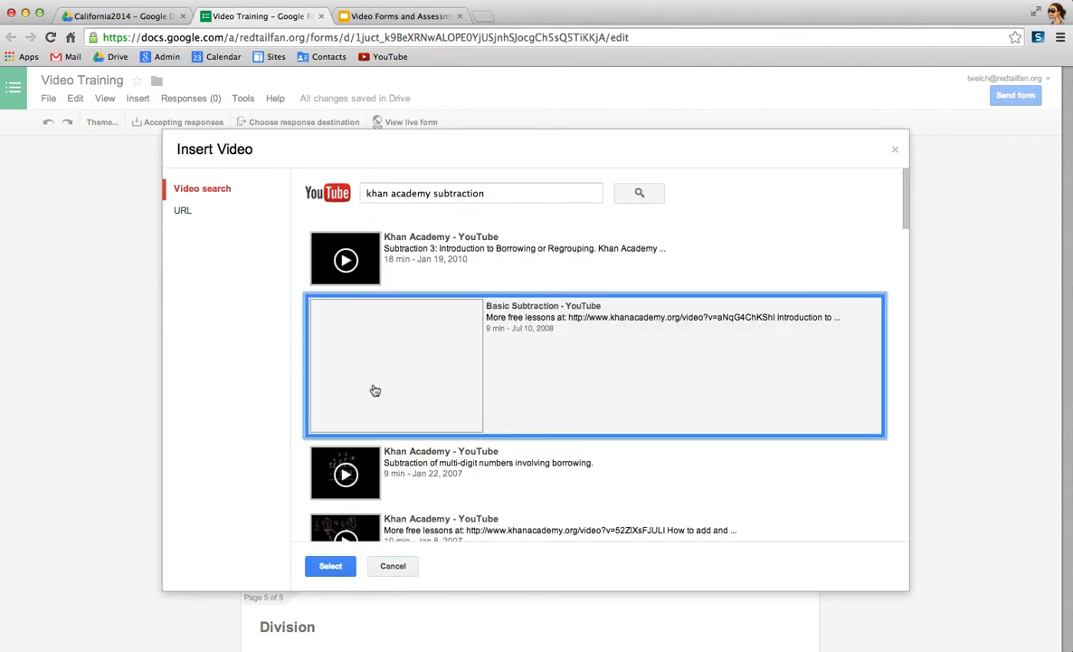
click(331, 566)
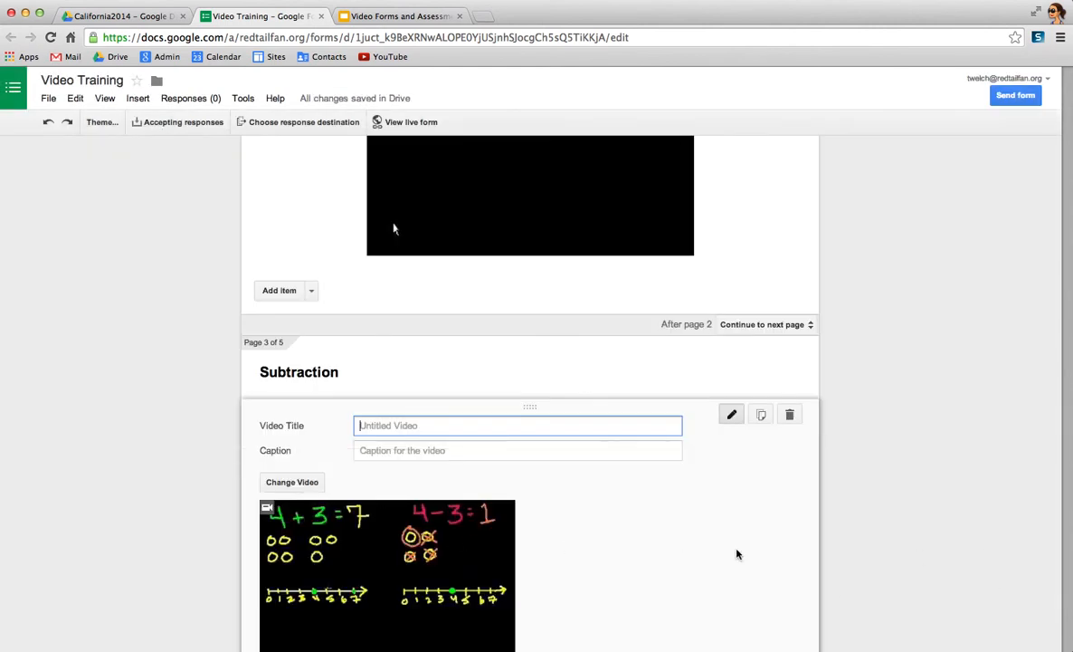
- Enlarge the video on the Subtraction page and center it
scroll(622, 530, down, 3)
click(503, 522)
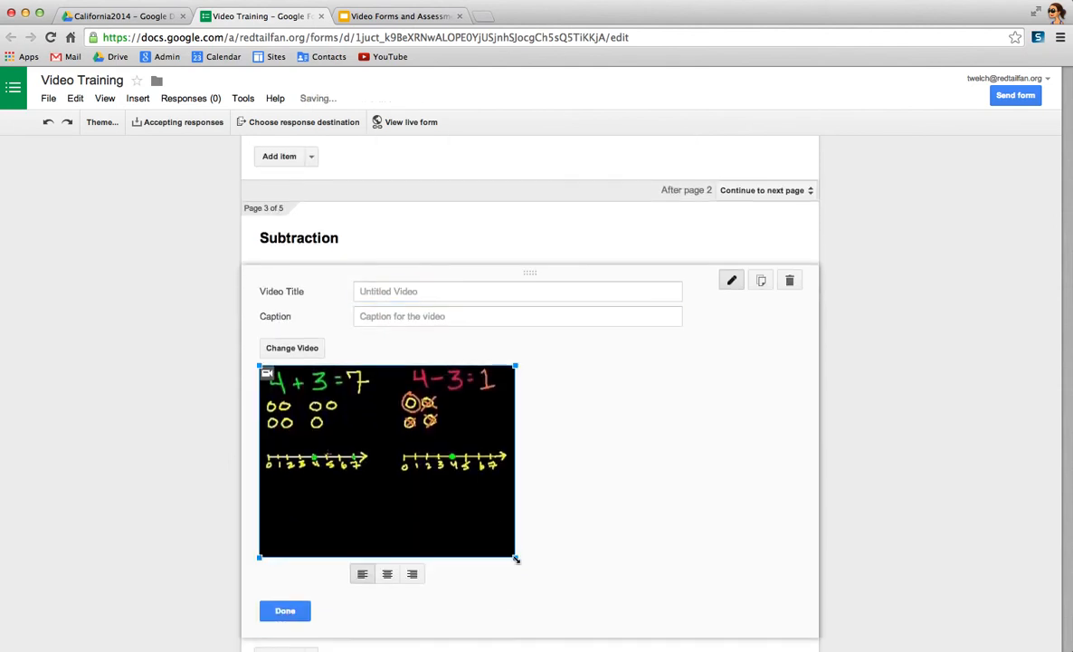
drag(515, 559, 608, 607)
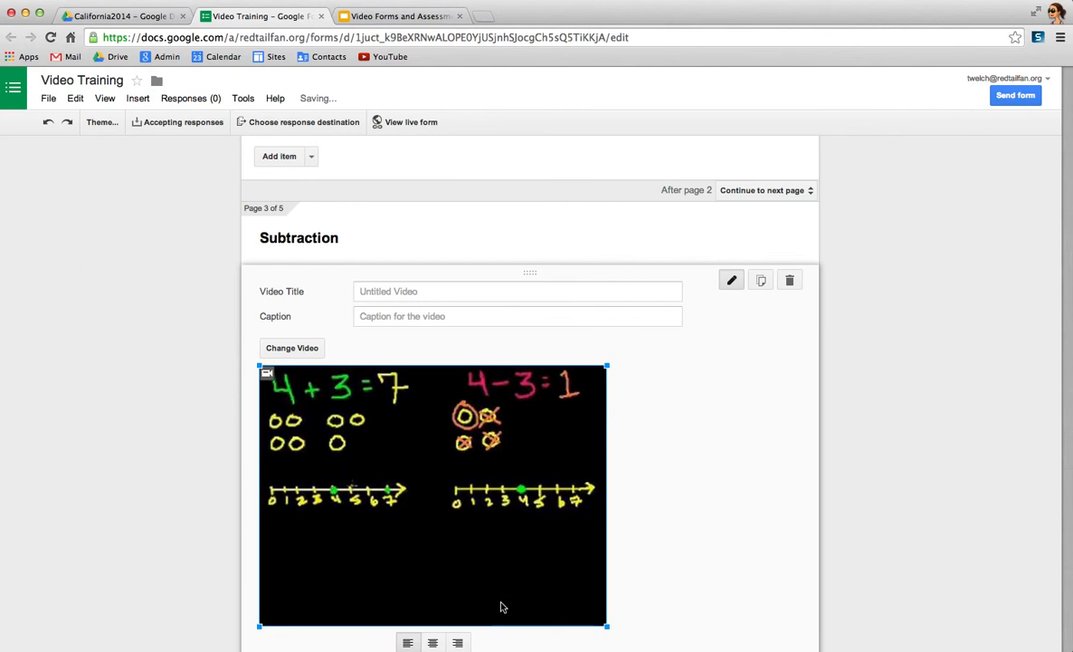
click(432, 643)
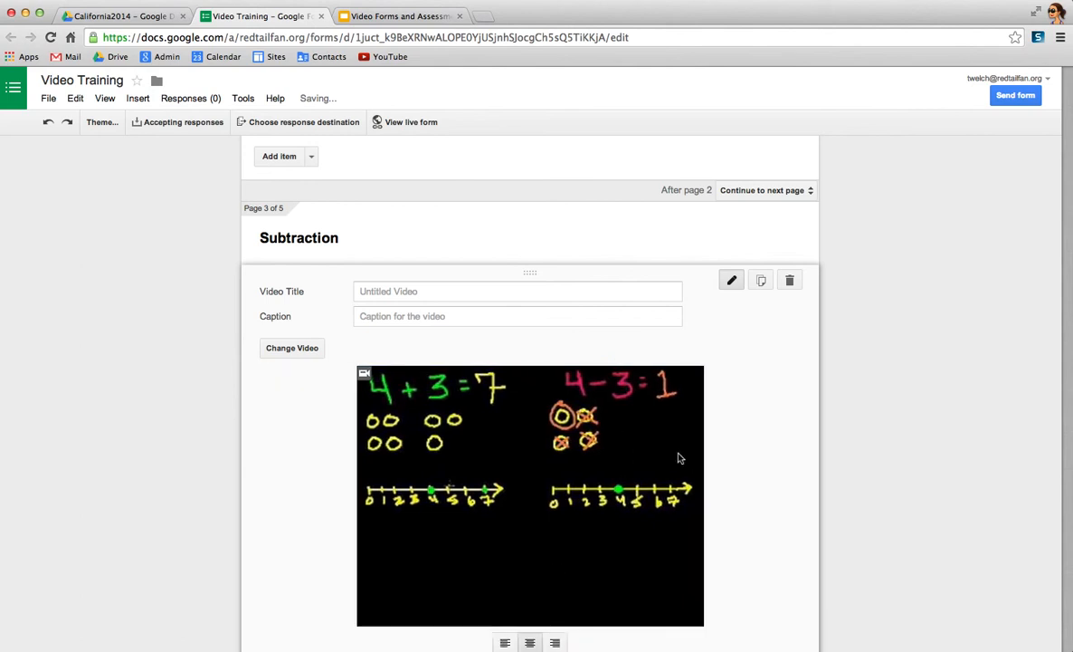
- Search YouTube for "khan academy multiplication" and insert the Basic Multiplication video on the Multiplication page
scroll(734, 481, down, 2)
scroll(734, 481, down, 4)
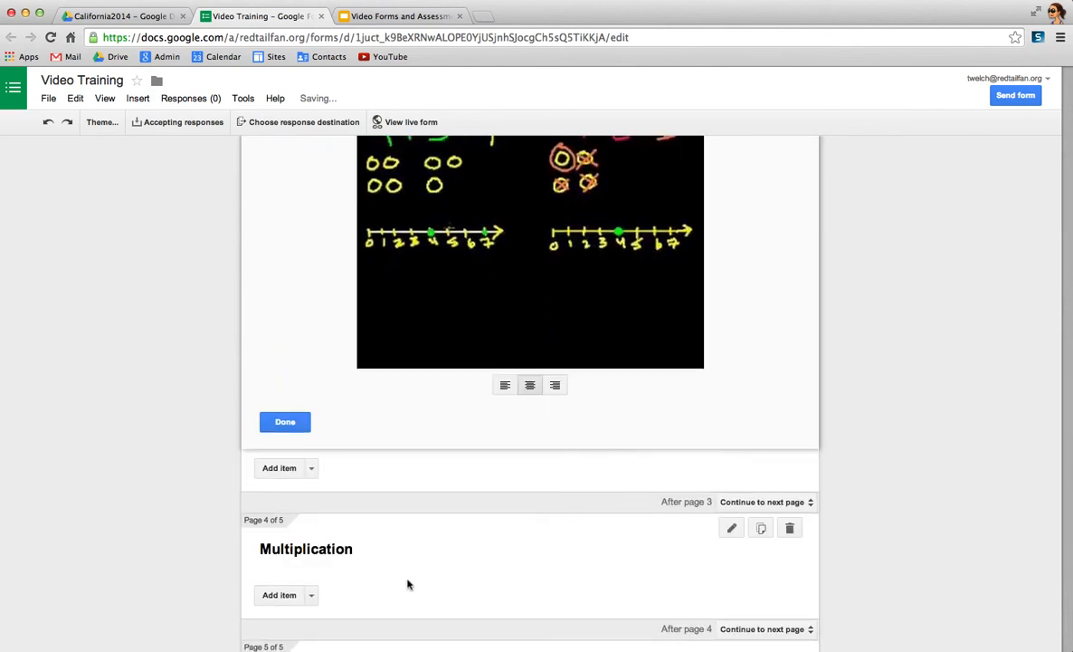
click(311, 600)
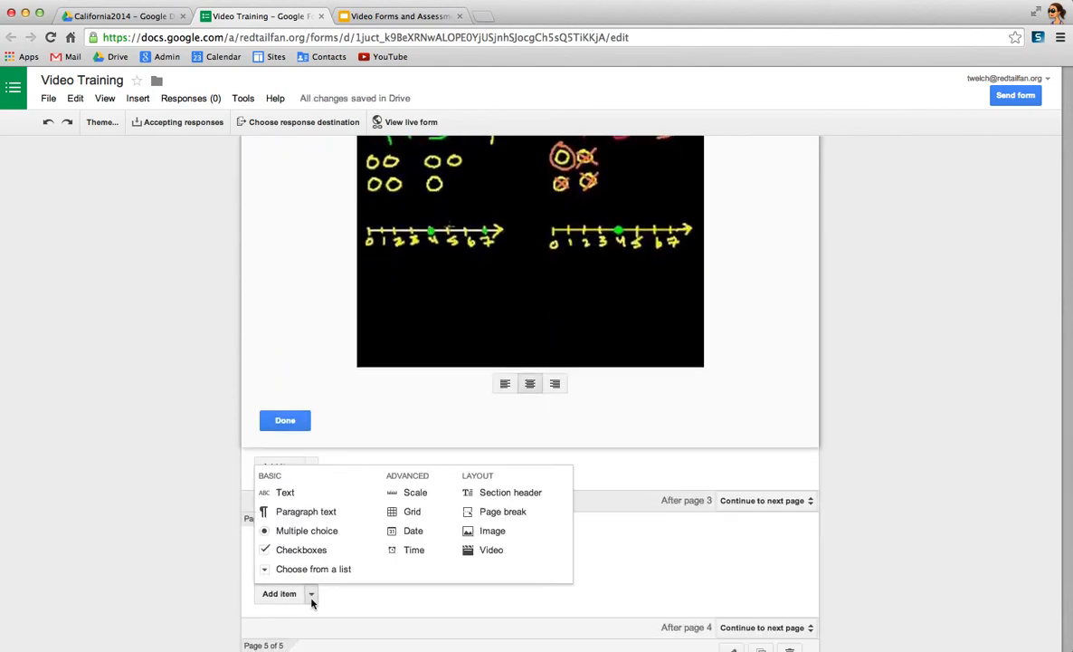
click(485, 554)
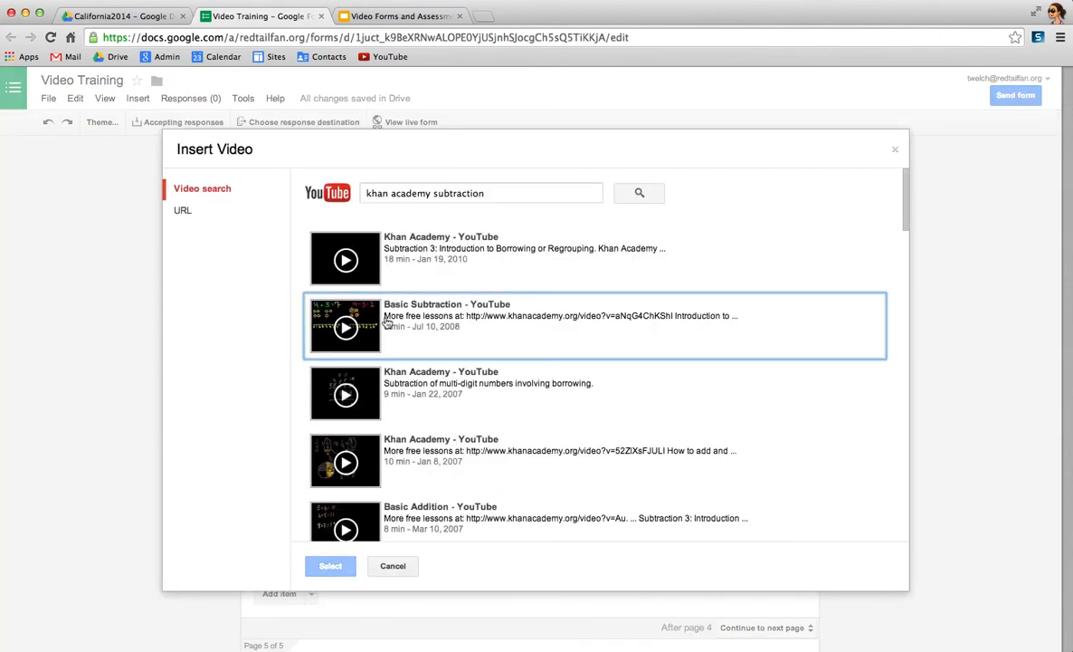
double_click(469, 193)
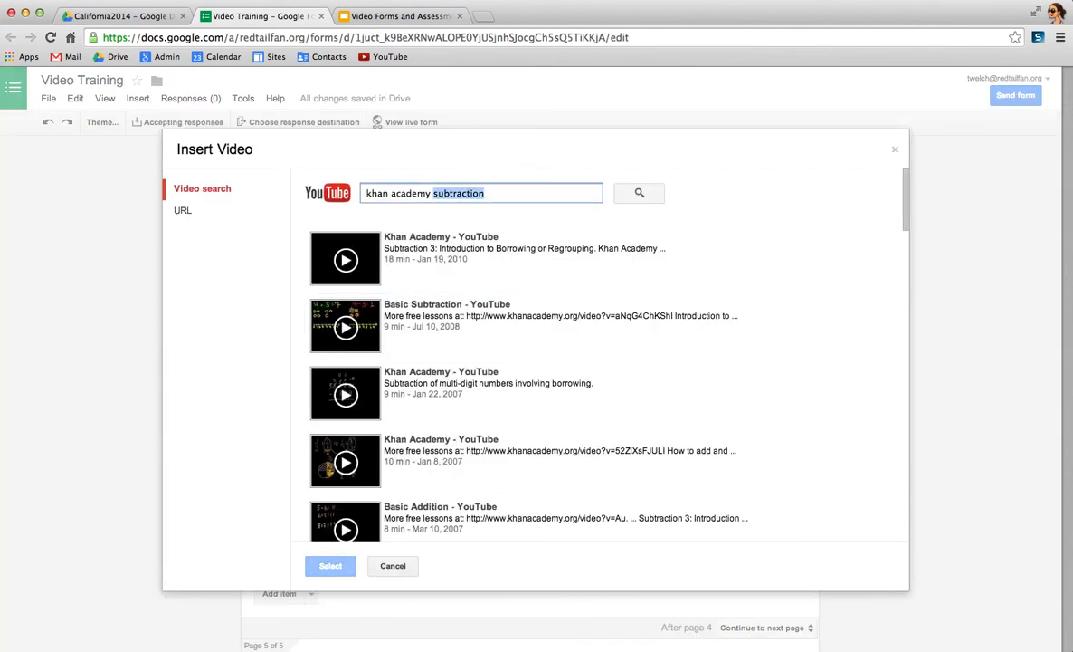
text(multiplication)
key(Return)
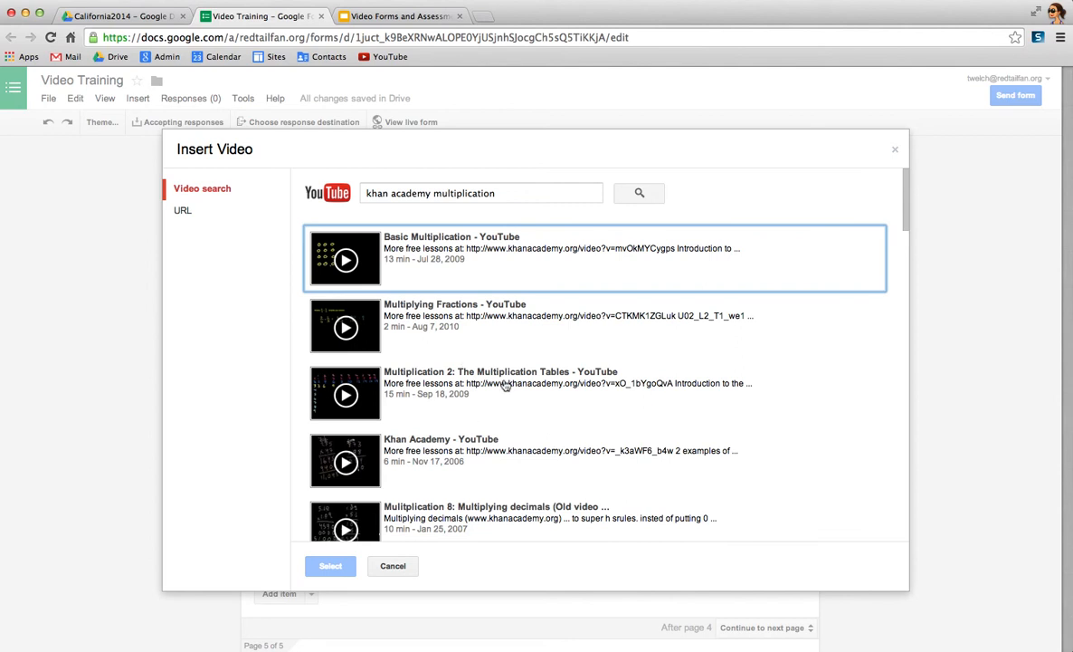
click(359, 261)
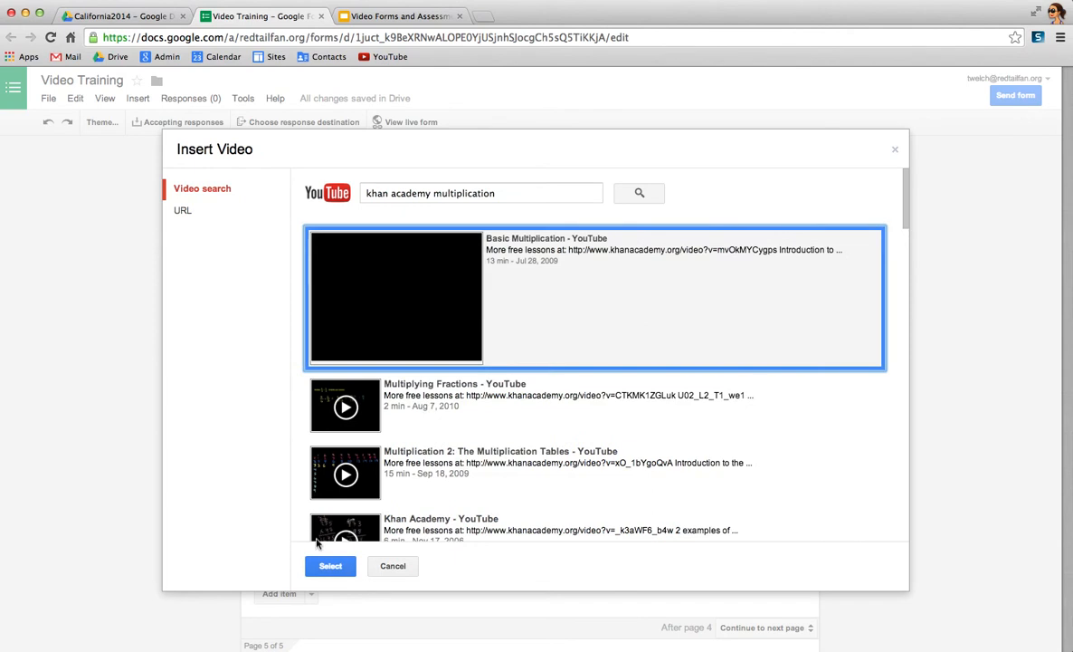
click(332, 566)
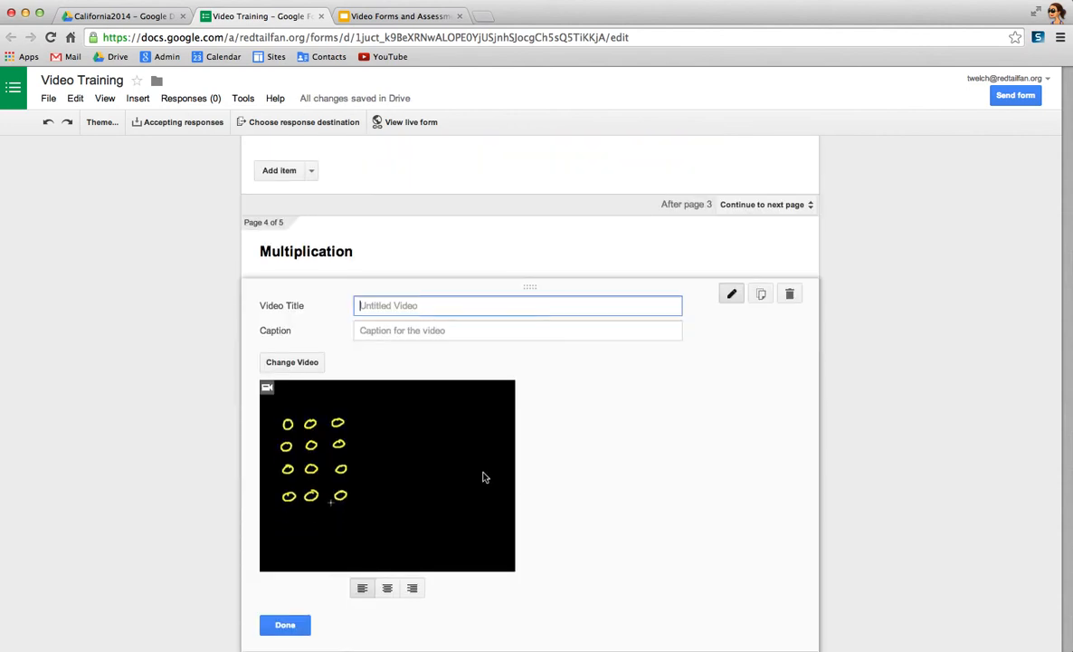
- Enlarge the video on the Multiplication page and center it
click(514, 543)
drag(541, 551, 615, 594)
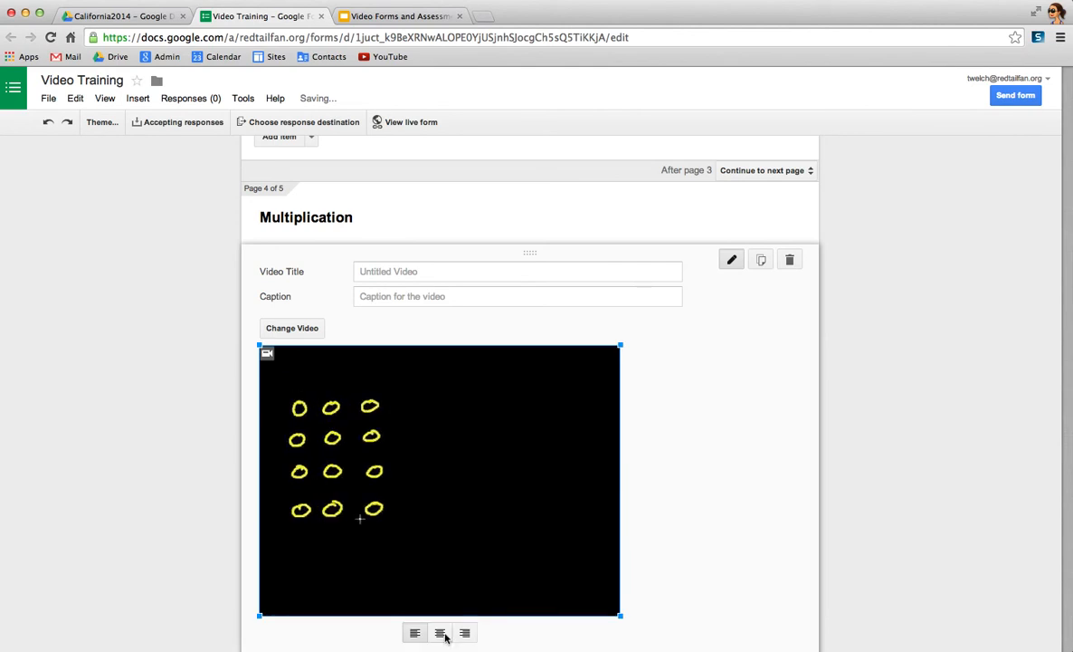
click(441, 633)
- Search YouTube for "khan academy division" and insert the Division 1 video on the Division page
scroll(755, 593, down, 5)
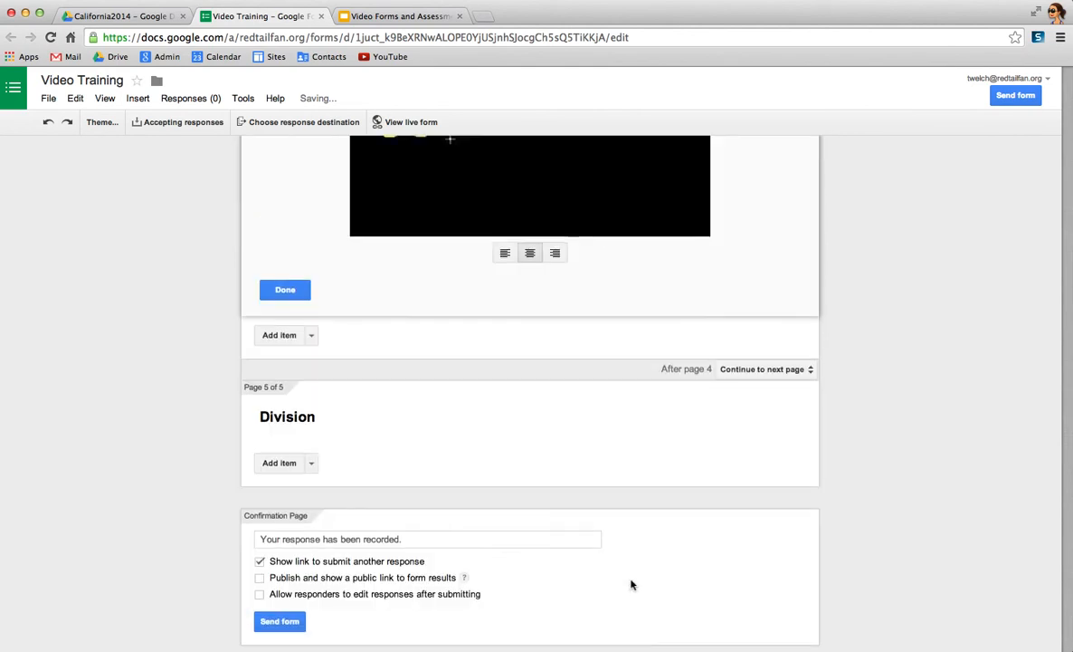
click(309, 463)
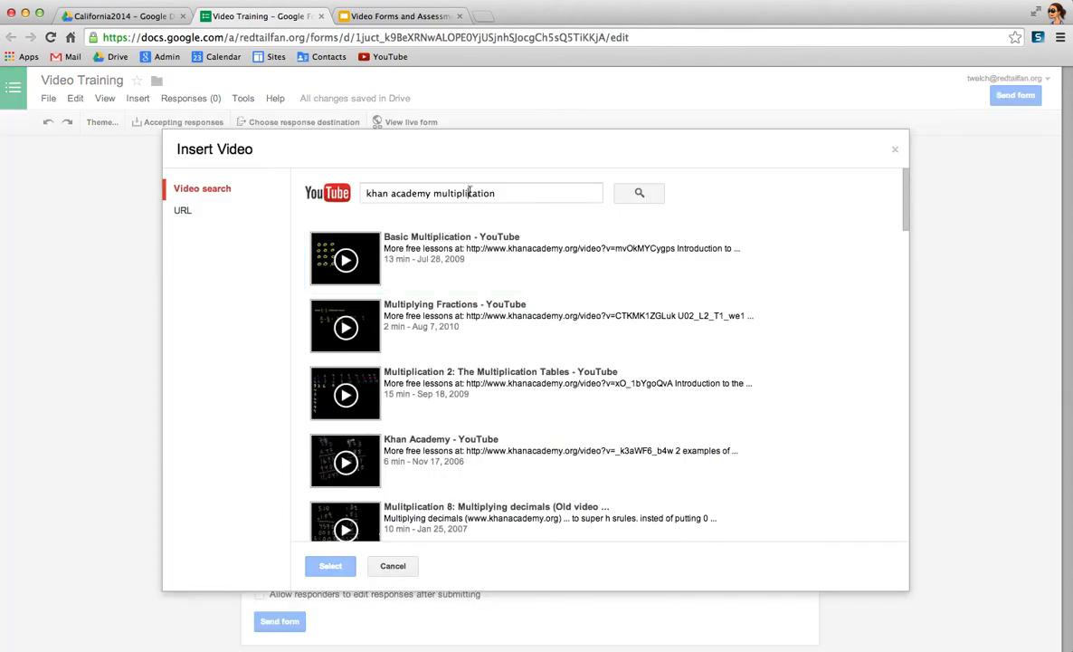
double_click(463, 193)
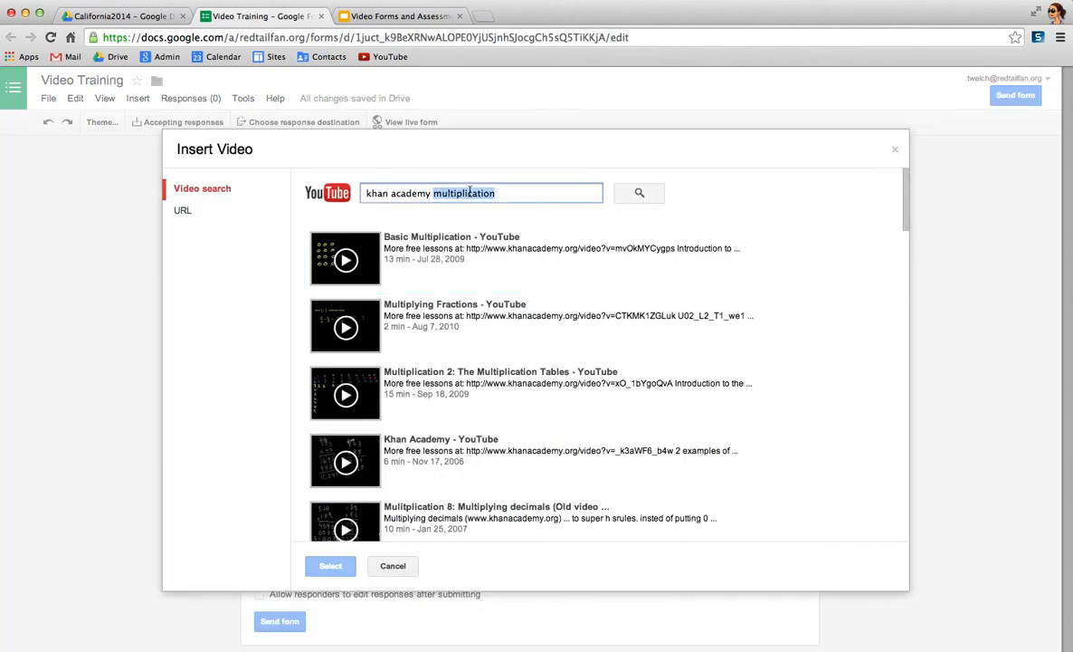
text(divis)
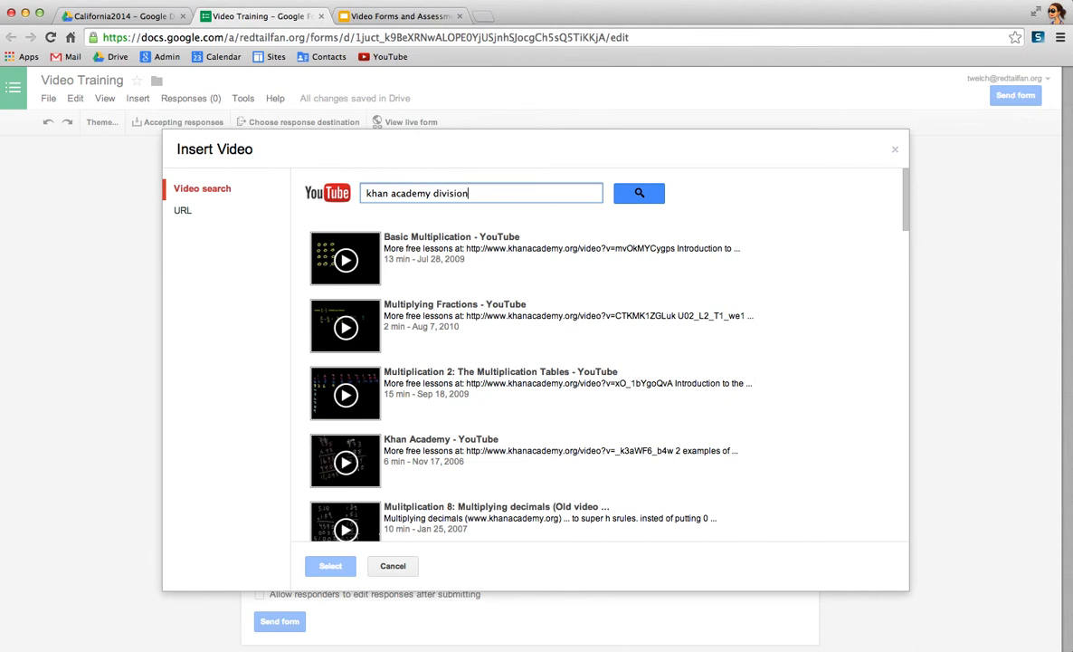
text(ion)
key(Return)
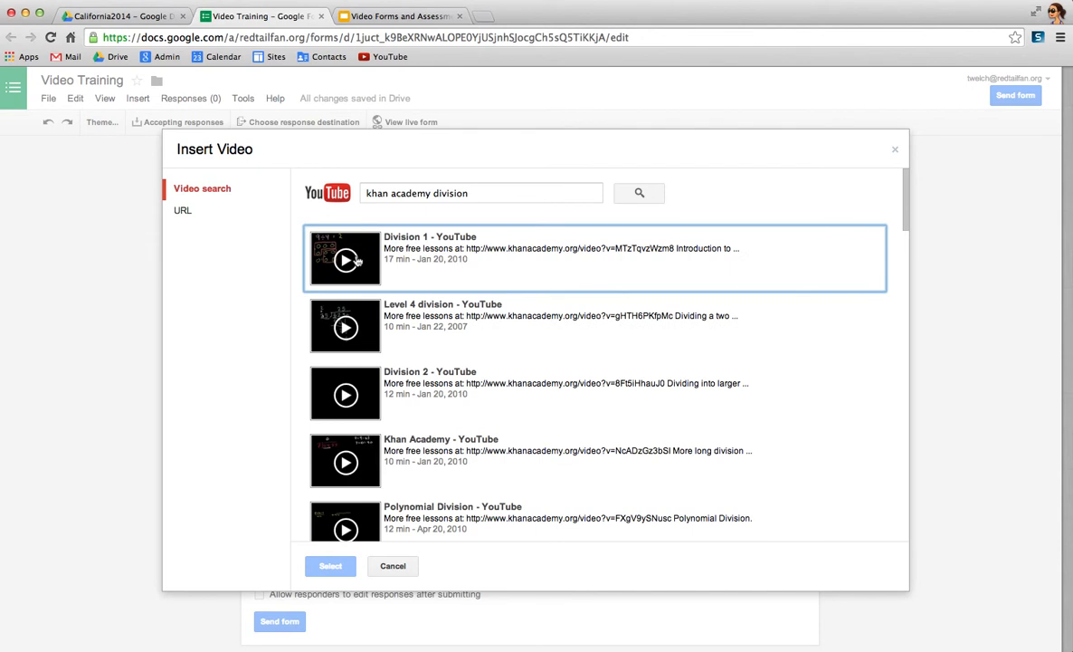
click(358, 261)
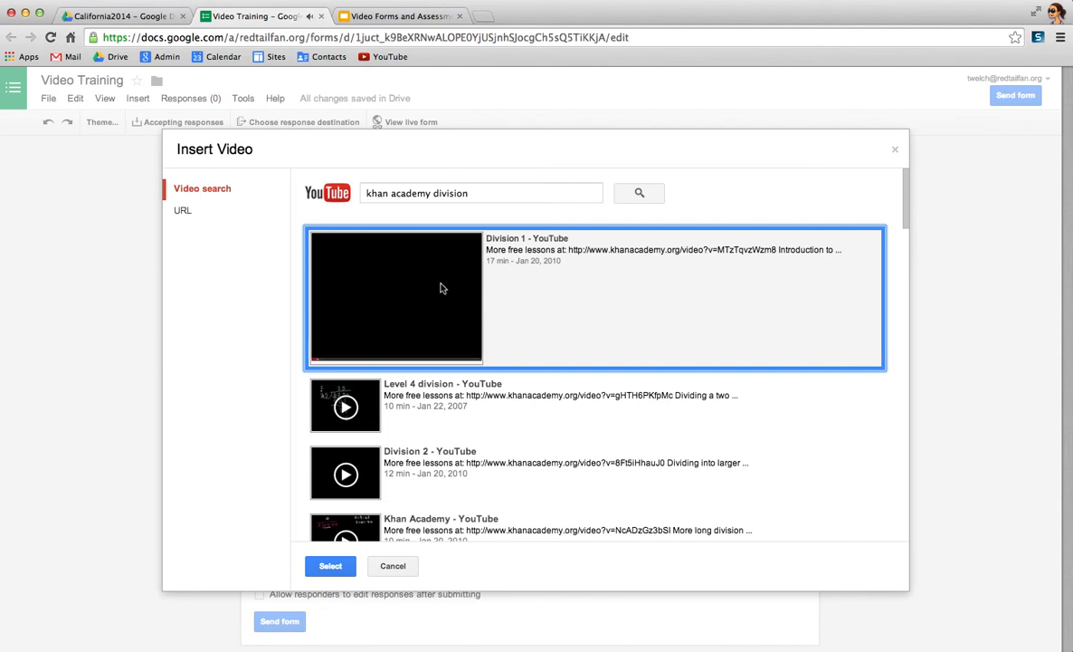
click(398, 303)
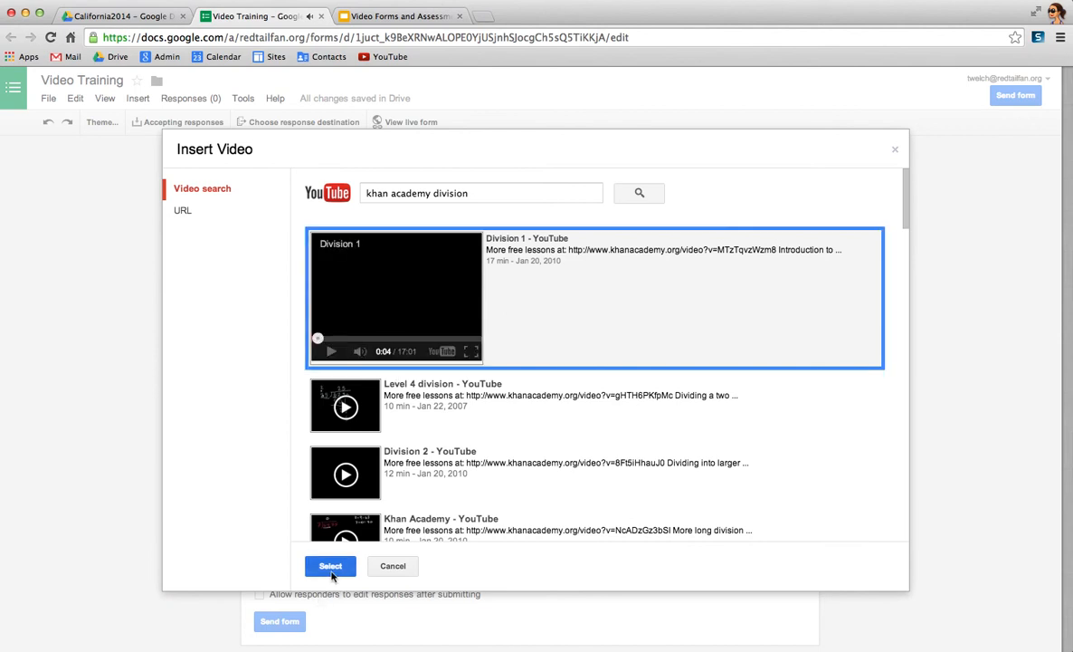
click(331, 570)
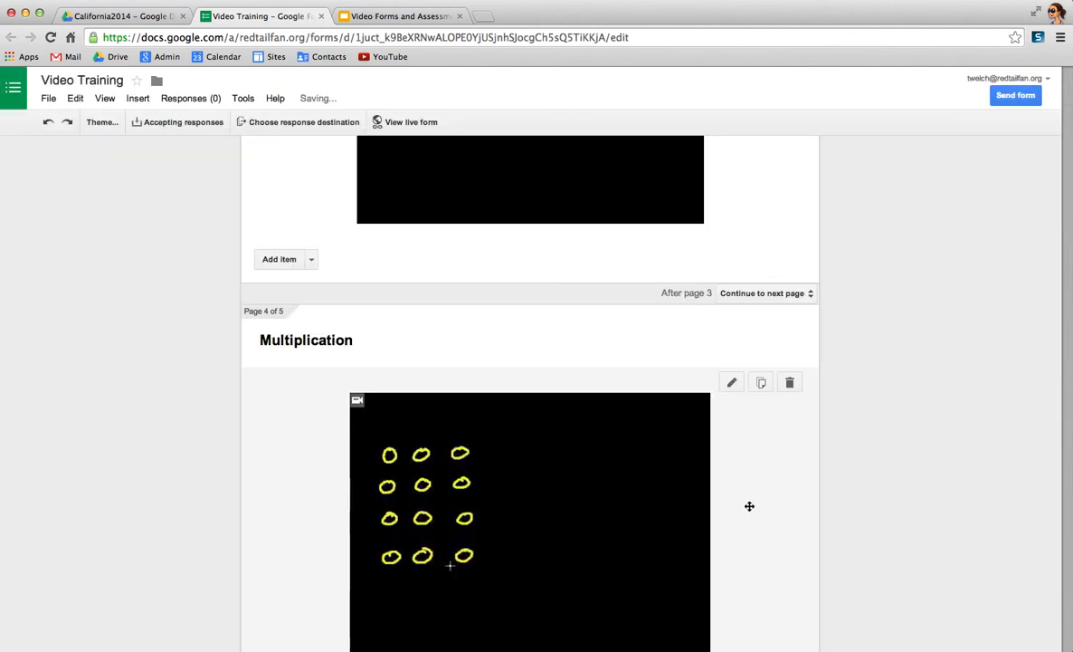
- Enlarge the video on the Division page, center it, and finish editing the video item
click(471, 387)
drag(516, 408, 623, 488)
click(442, 508)
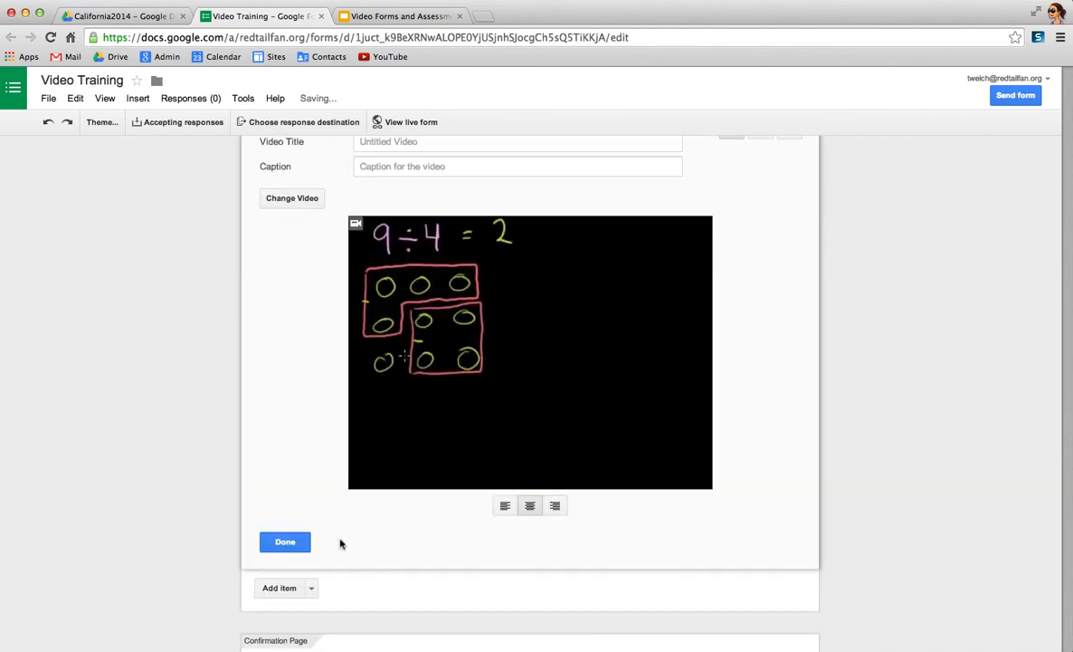
click(859, 361)
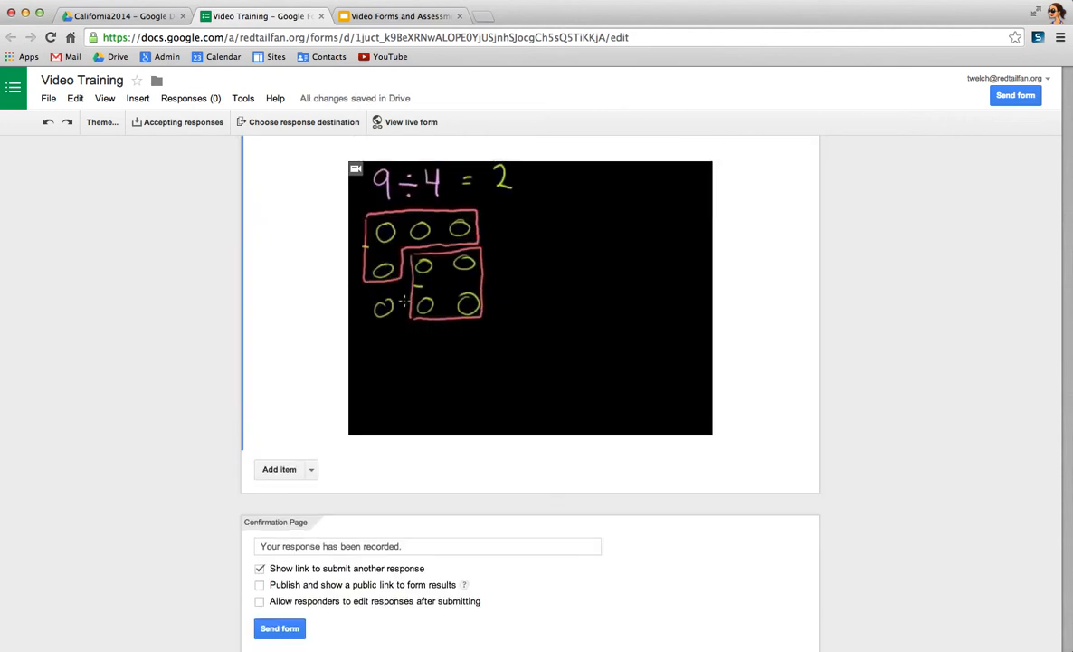
- Edit the "What do you want to learn?" question on page 1 and enable going to a page based on the answer
scroll(941, 323, up, 20)
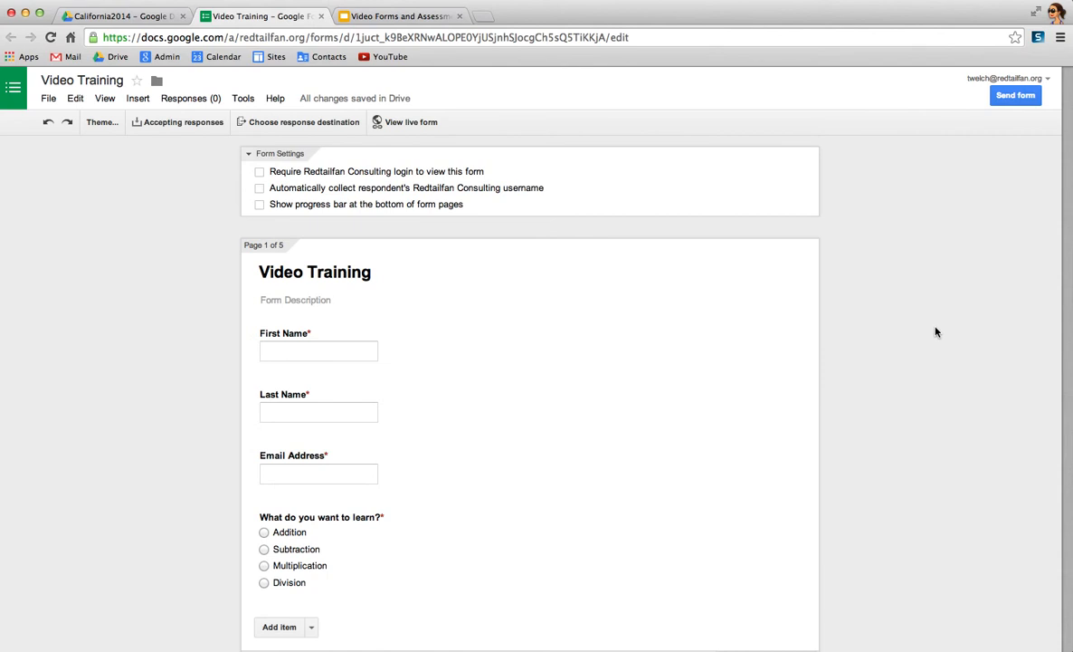
scroll(937, 332, down, 5)
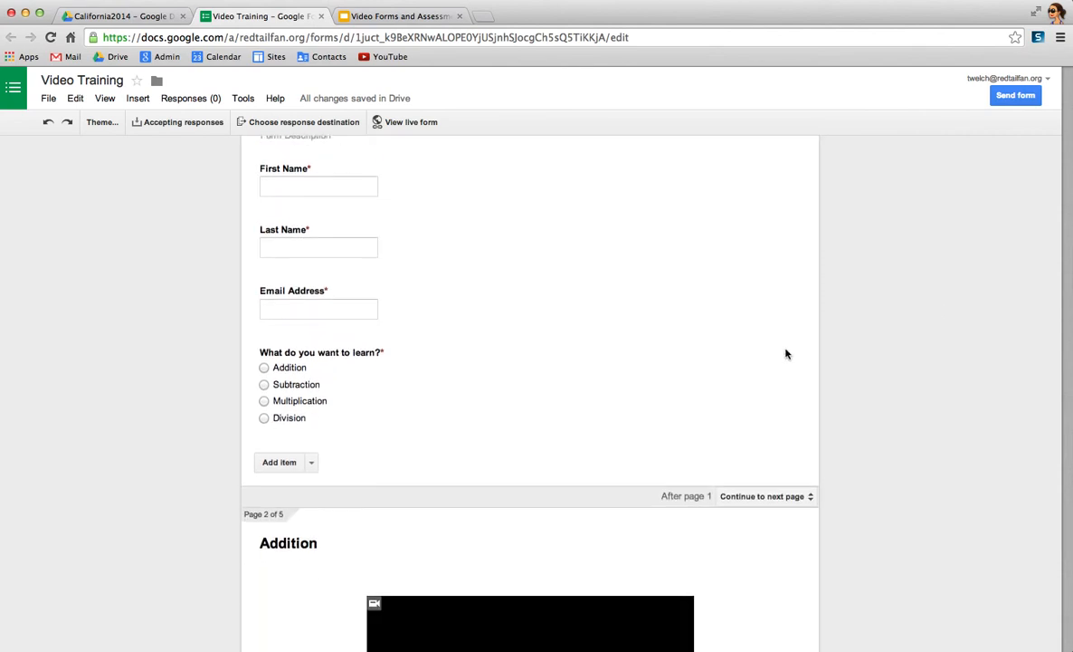
click(355, 373)
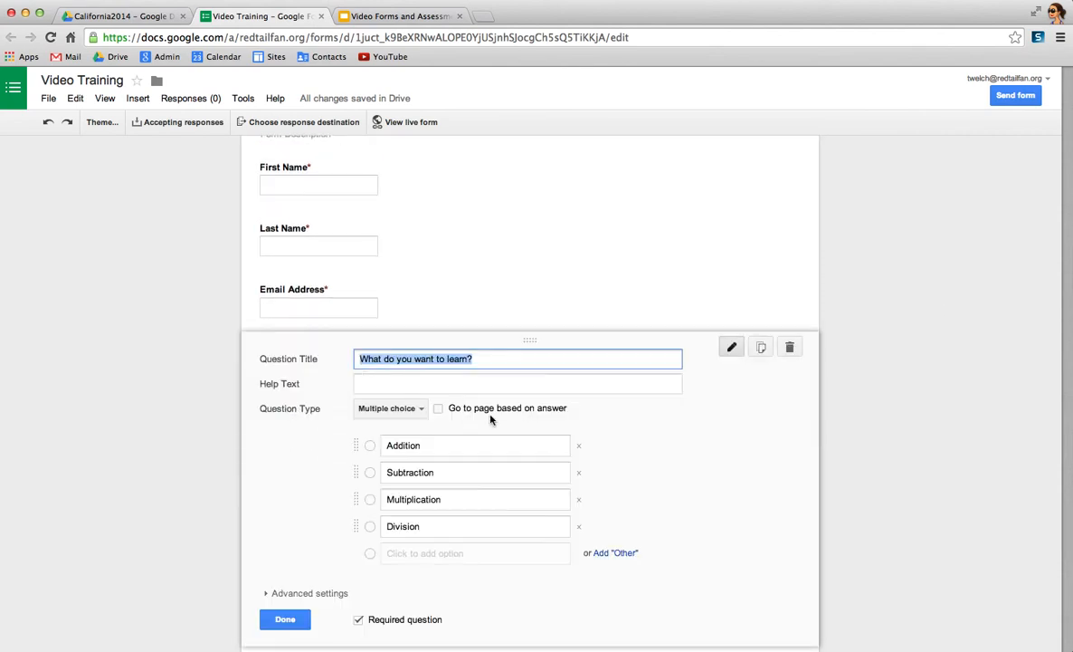
click(439, 409)
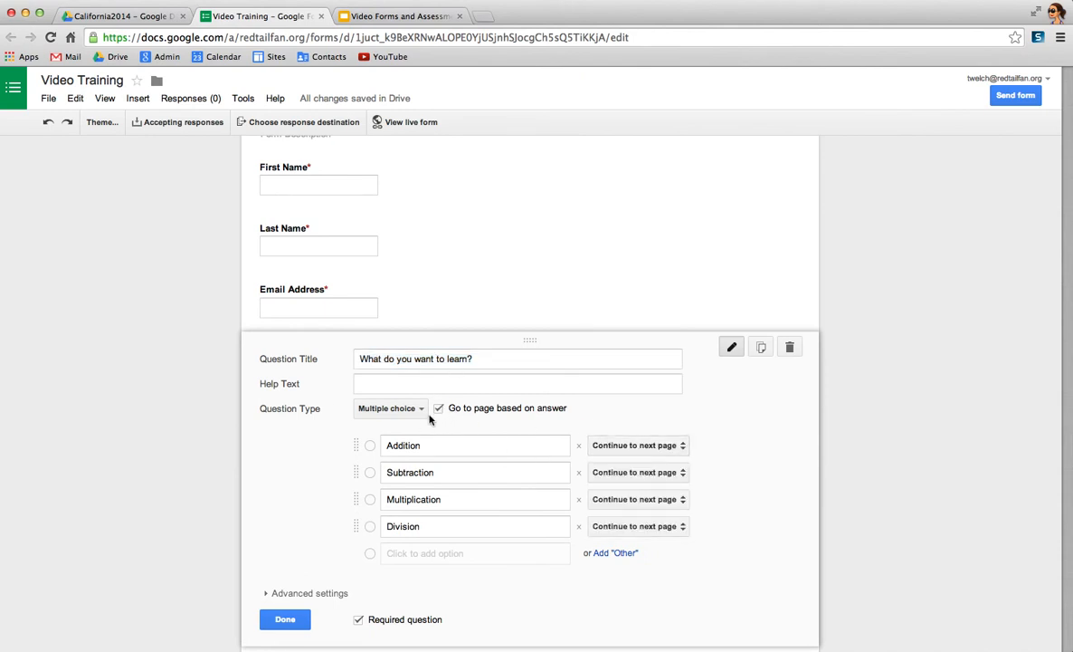
- Route Addition to page 2, Subtraction to page 3, Multiplication to page 4 and Division to page 5, and finish editing the question
click(668, 446)
click(680, 486)
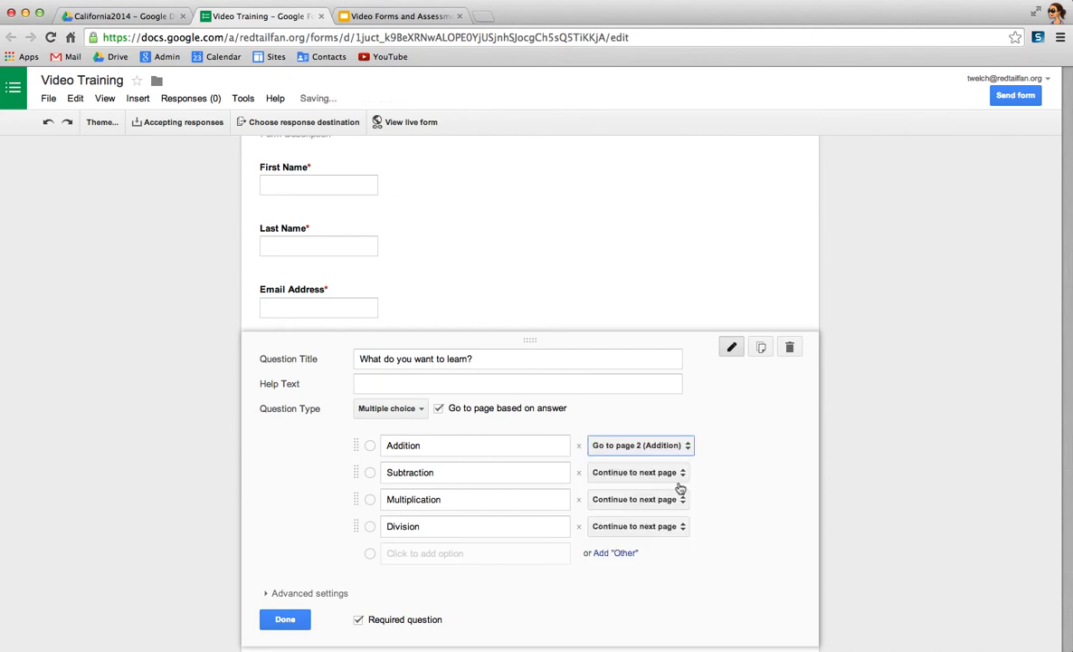
click(678, 478)
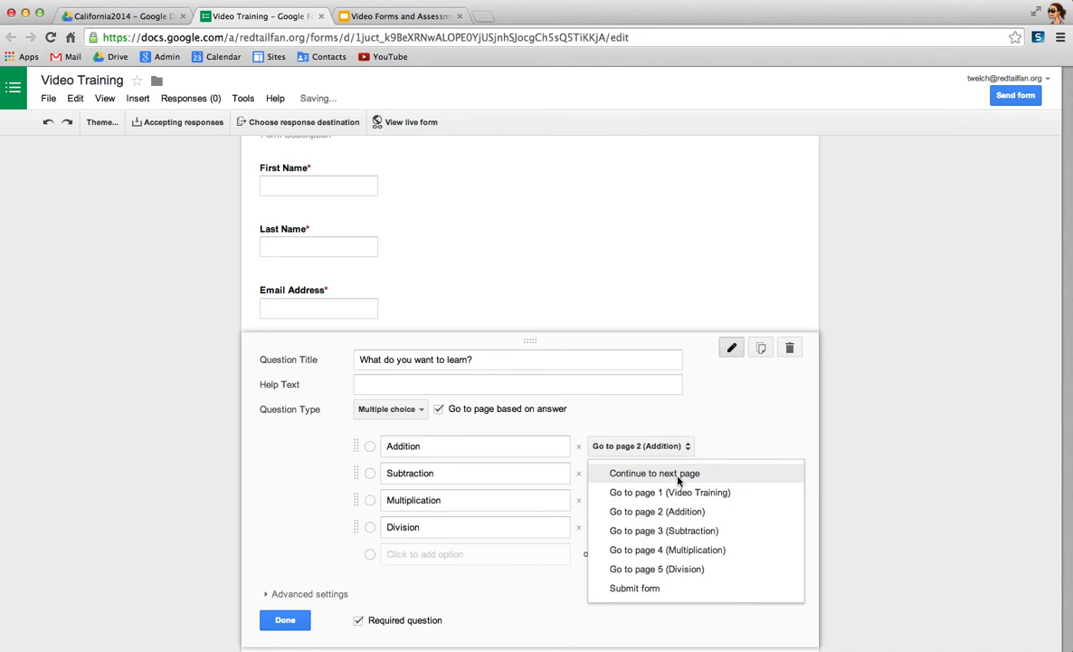
click(687, 539)
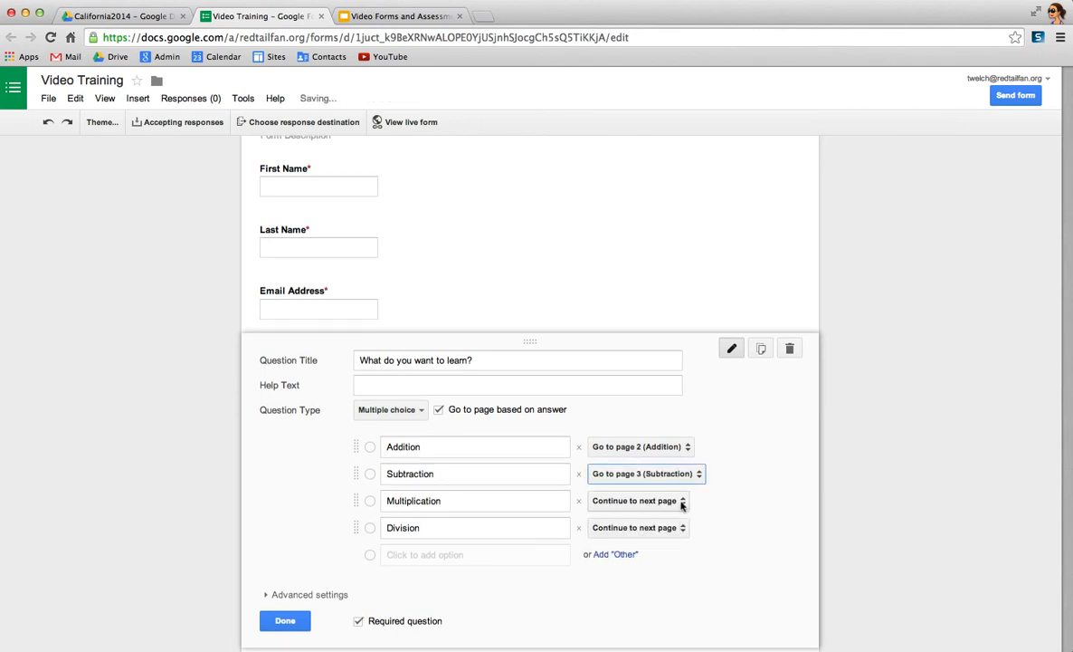
click(683, 501)
click(690, 577)
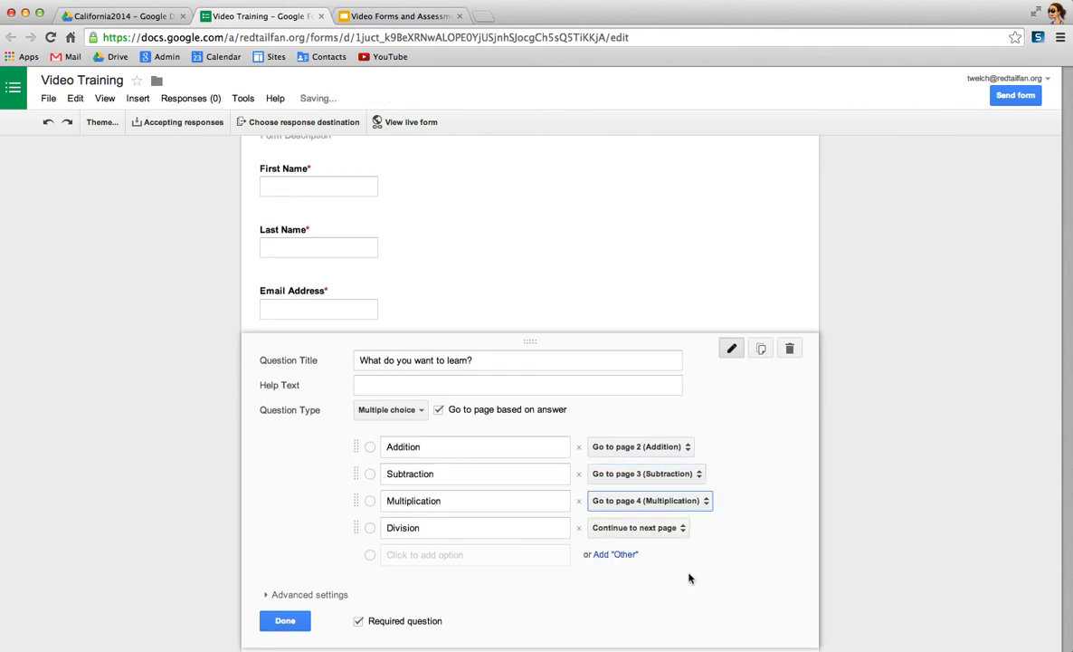
click(678, 530)
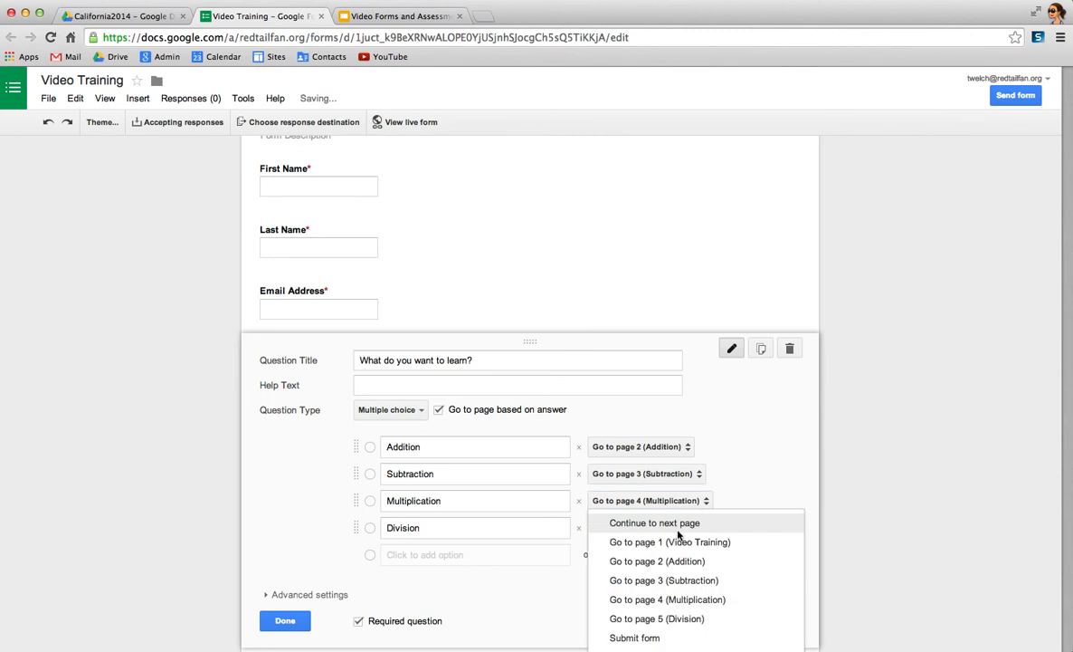
click(691, 617)
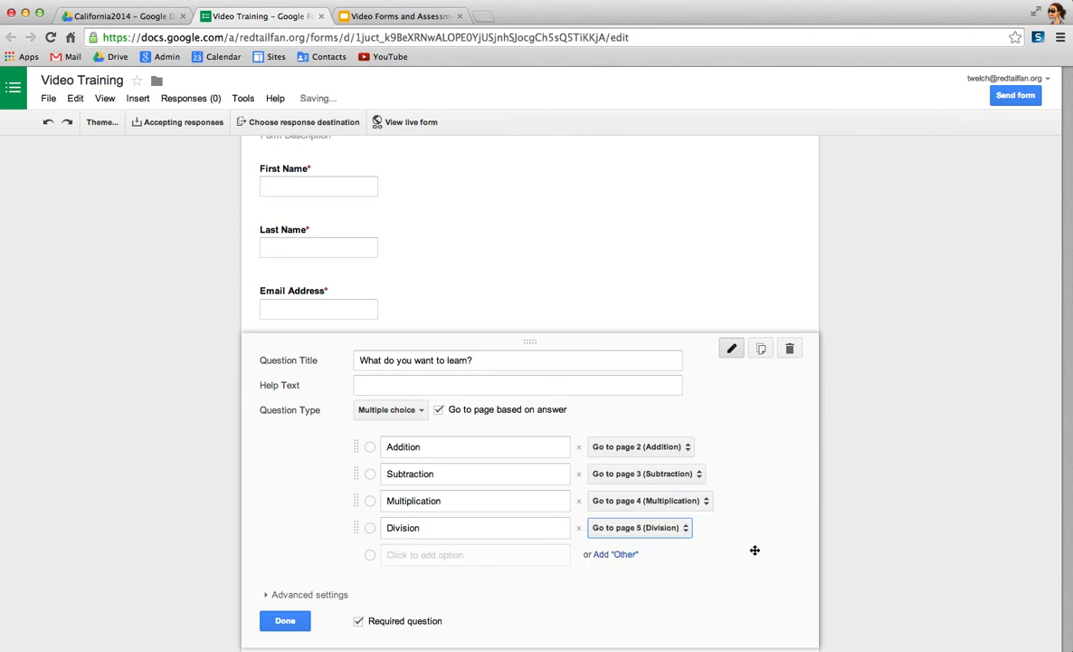
scroll(783, 597, down, 2)
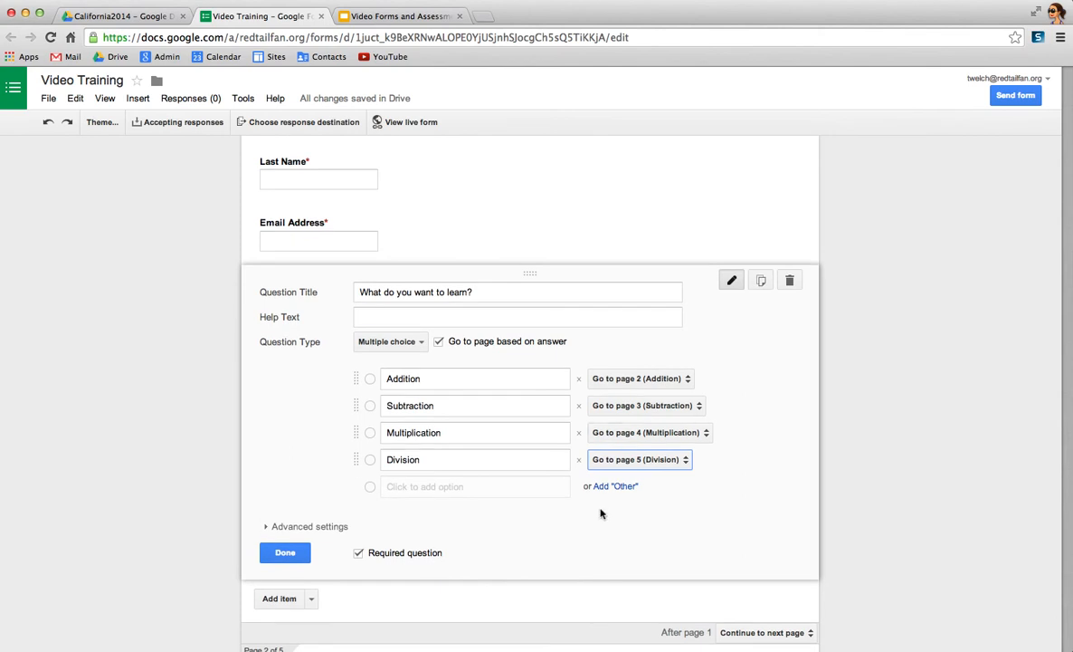
click(284, 554)
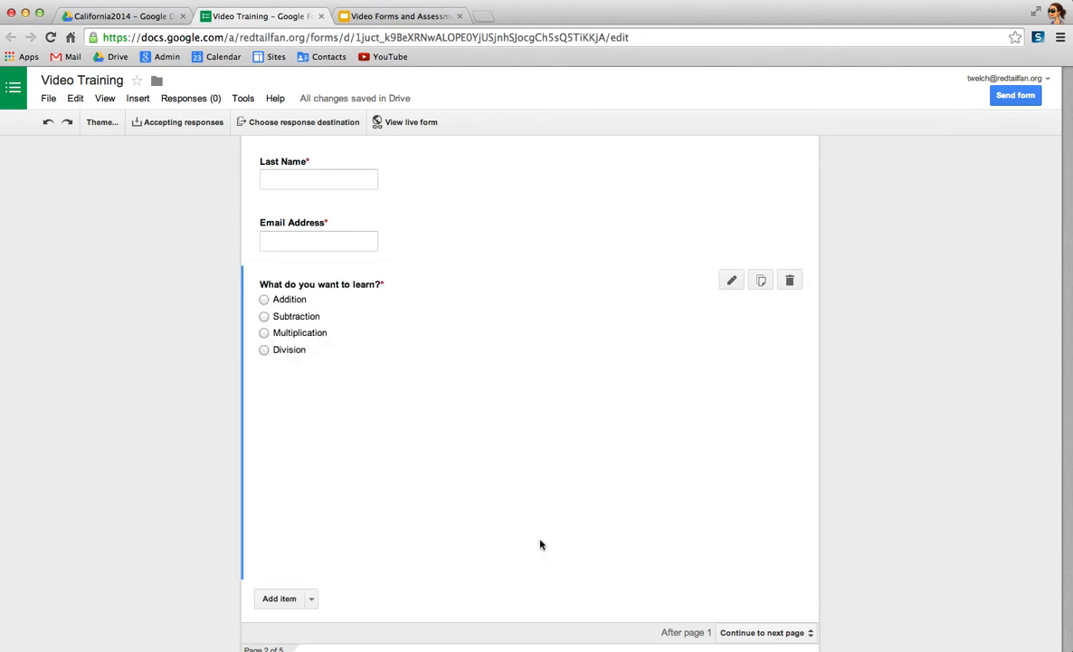
- Set the form to submit after page 2 (Addition)
scroll(959, 572, down, 5)
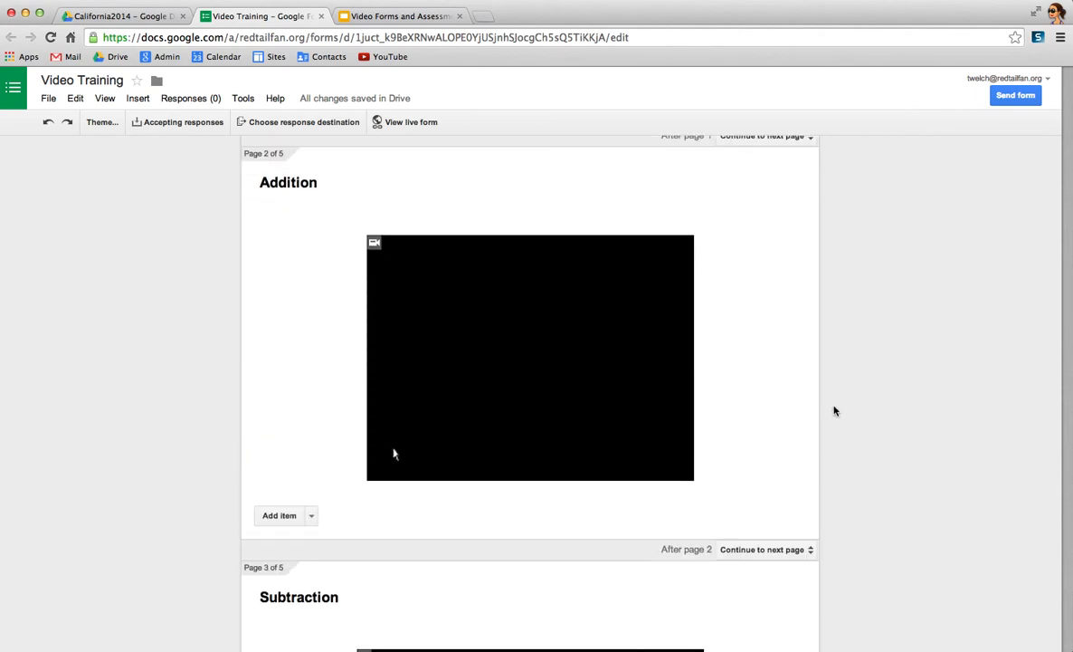
scroll(834, 408, up, 1)
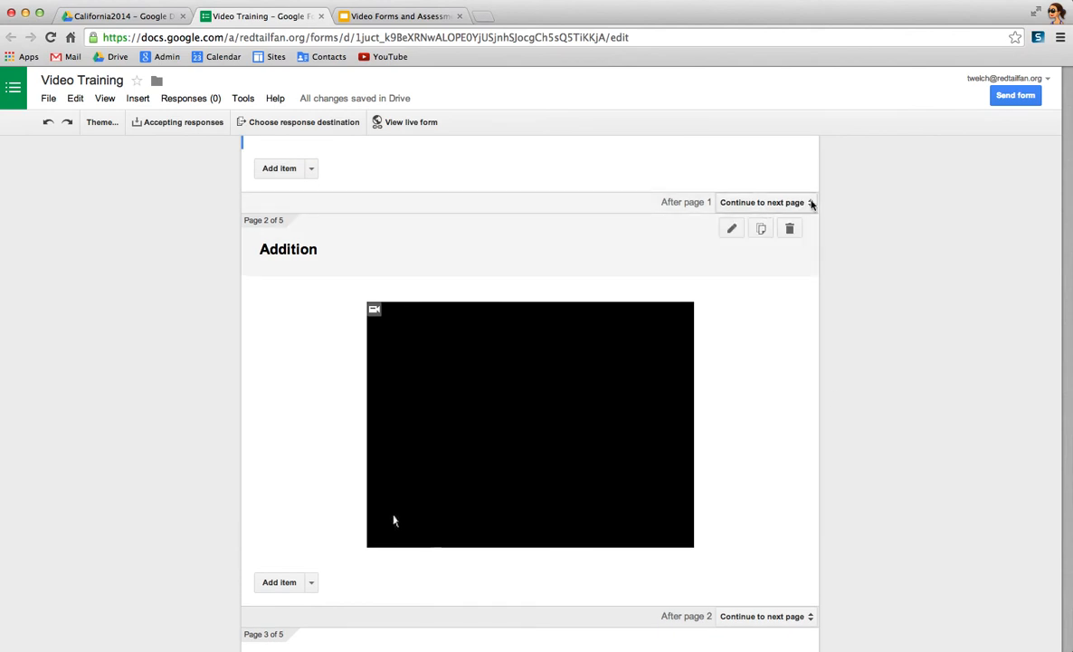
click(812, 203)
click(812, 204)
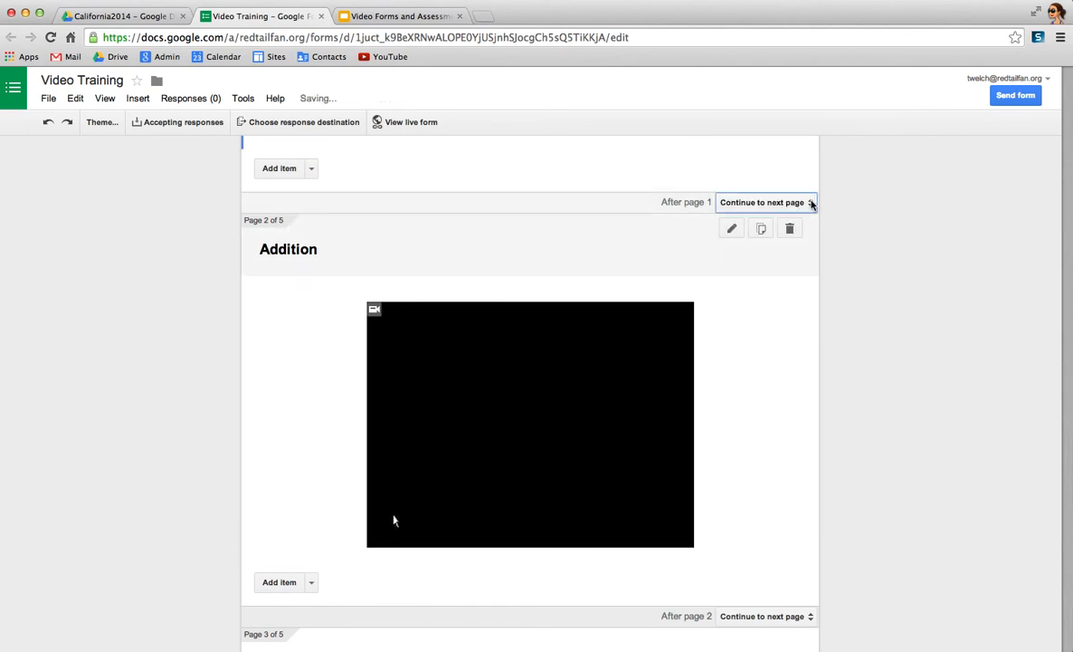
scroll(973, 400, down, 3)
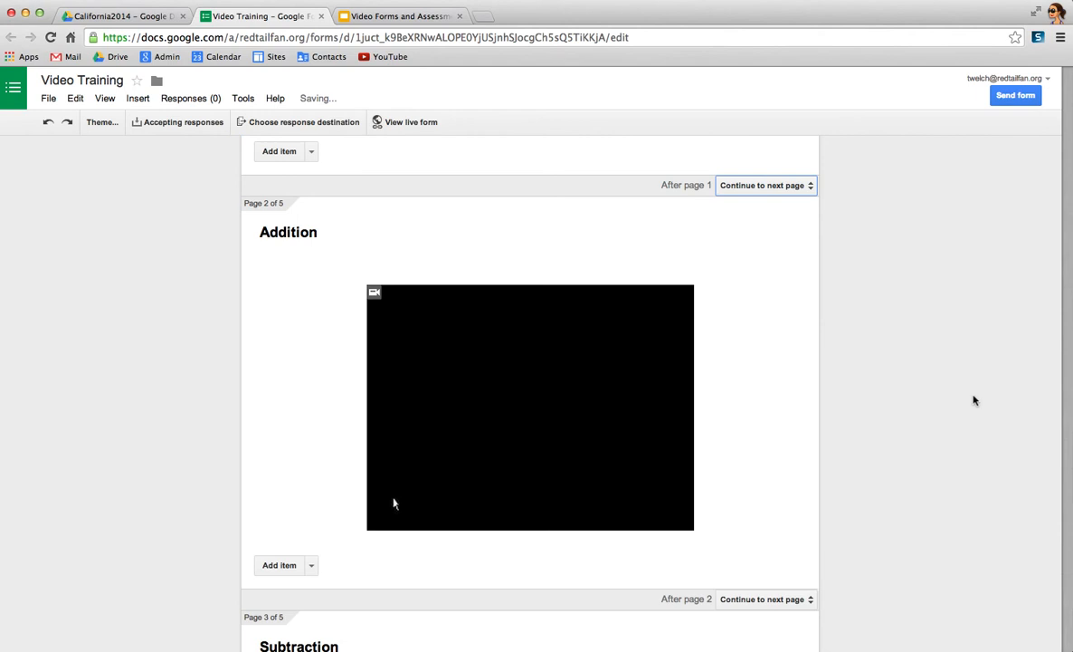
scroll(975, 400, down, 2)
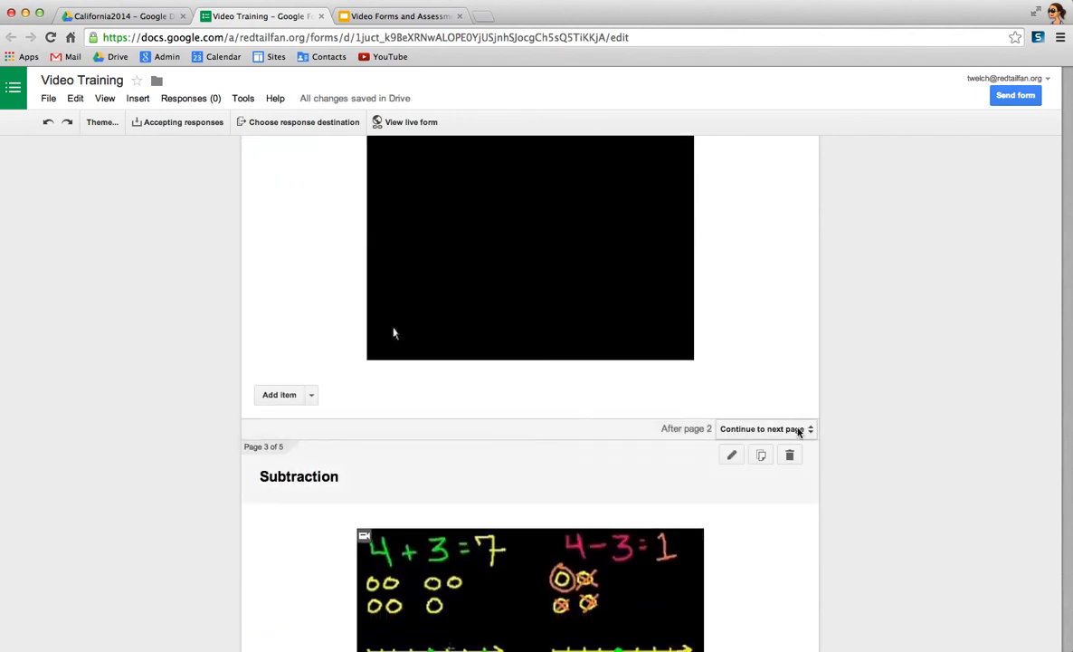
click(812, 432)
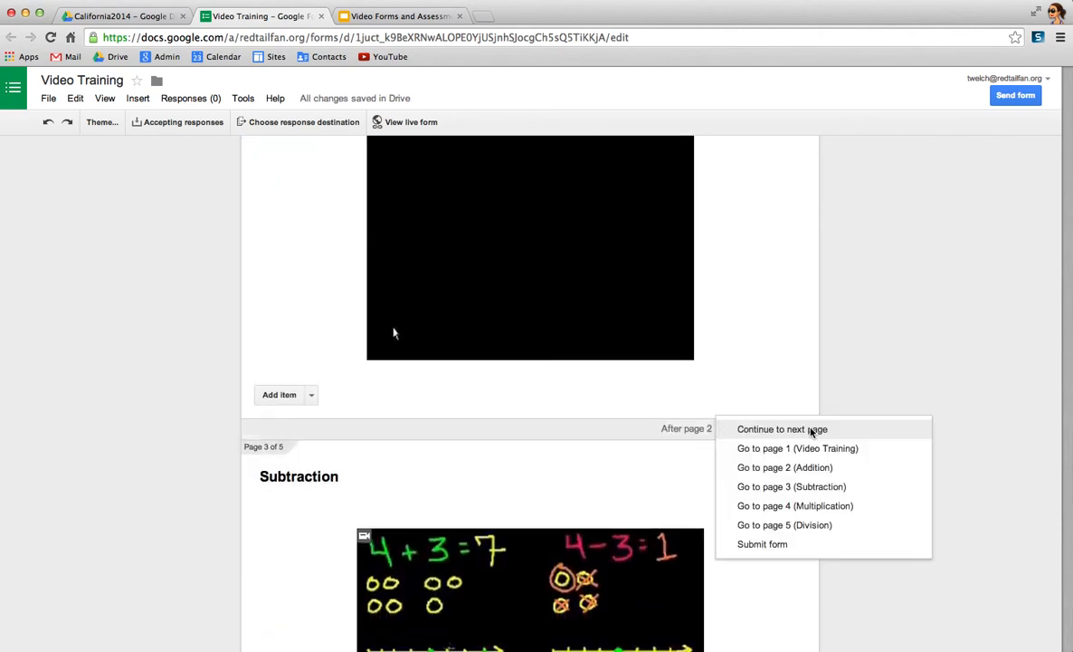
click(779, 549)
- Set the form to submit after page 3 (Subtraction) and after page 4 (Multiplication)
scroll(872, 557, down, 4)
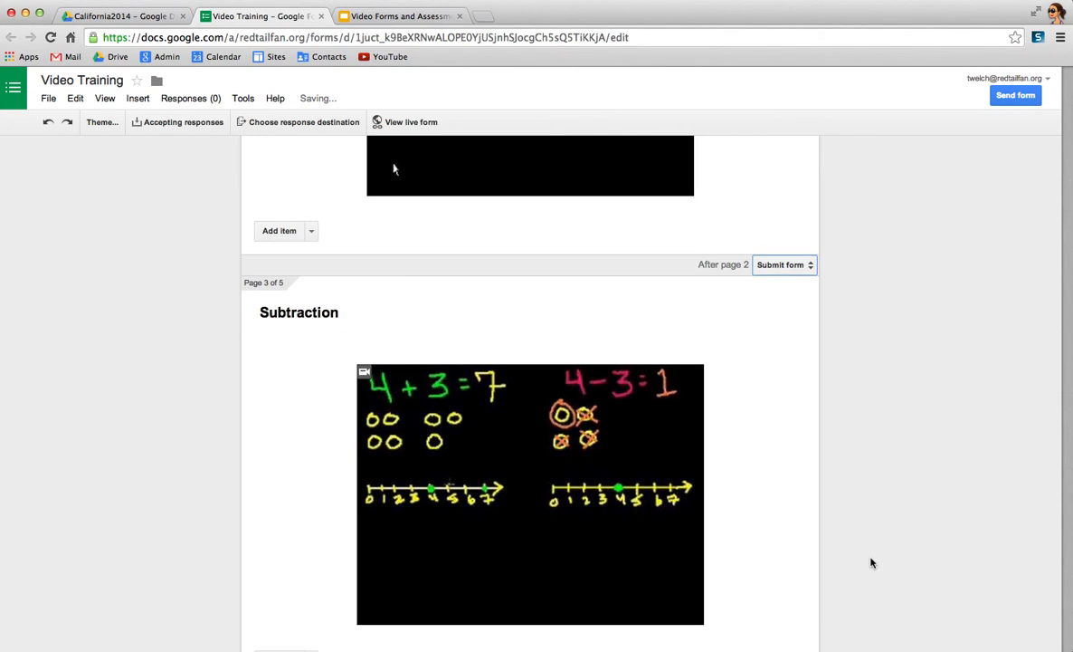
scroll(872, 563, down, 2)
click(794, 605)
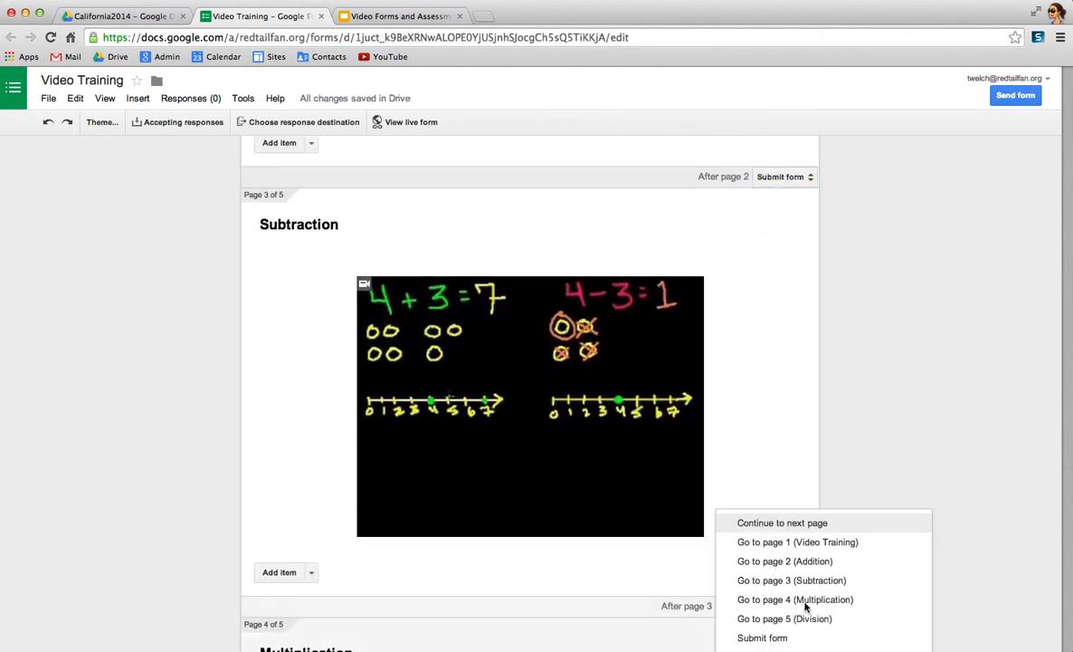
click(784, 637)
scroll(912, 565, down, 3)
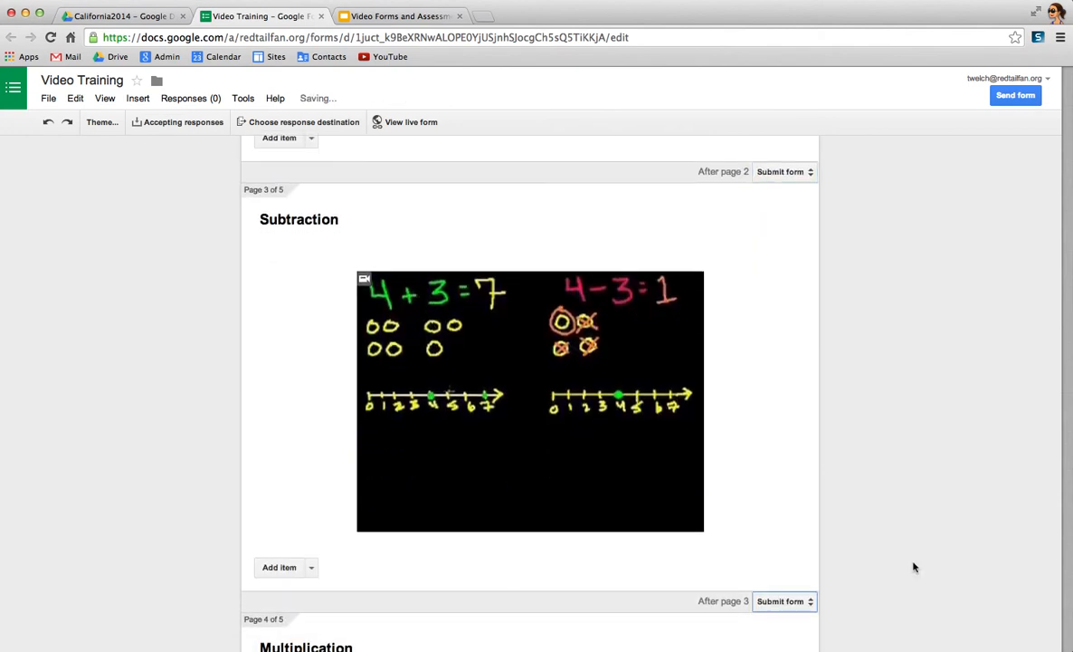
scroll(913, 566, down, 10)
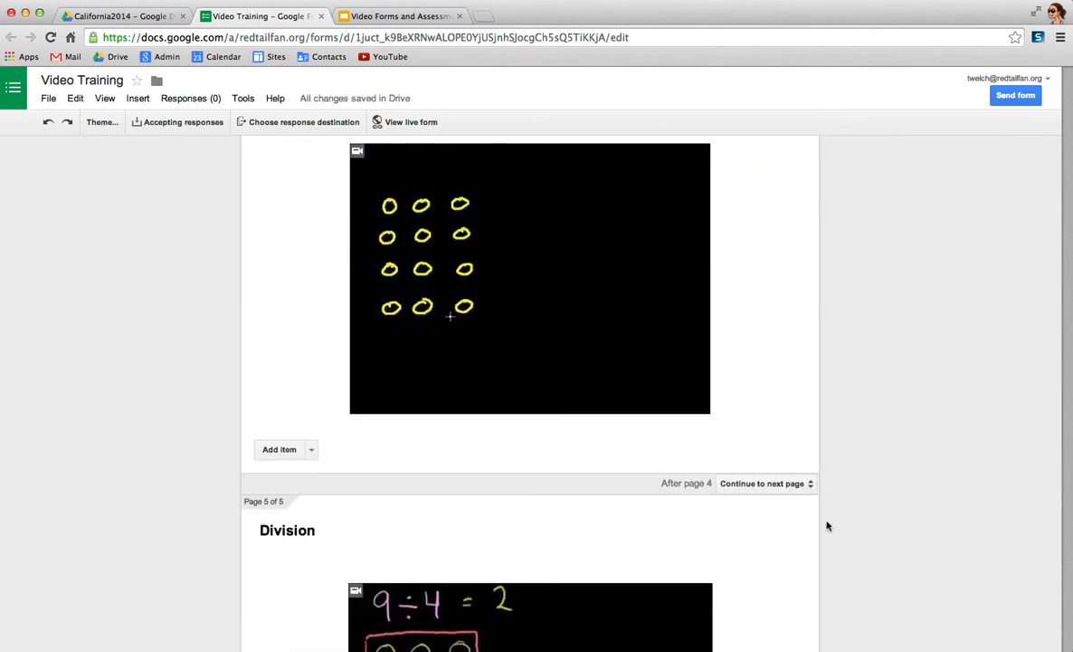
click(806, 485)
click(777, 599)
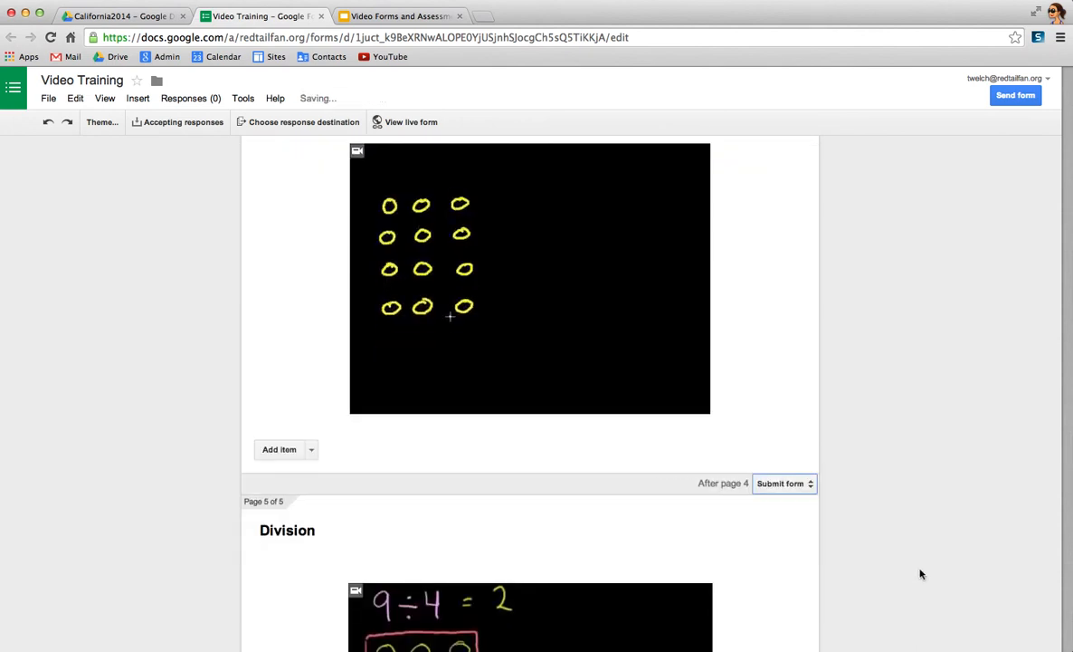
- Turn off the link to submit another response in the confirmation page settings
scroll(919, 573, down, 3)
scroll(921, 574, down, 3)
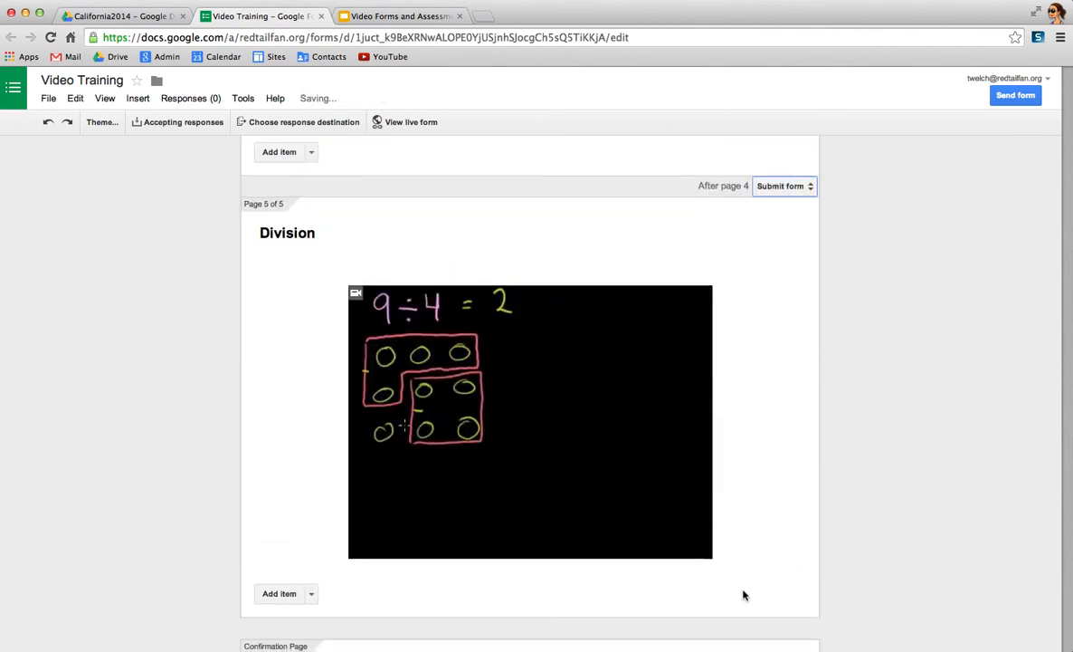
scroll(783, 561, down, 3)
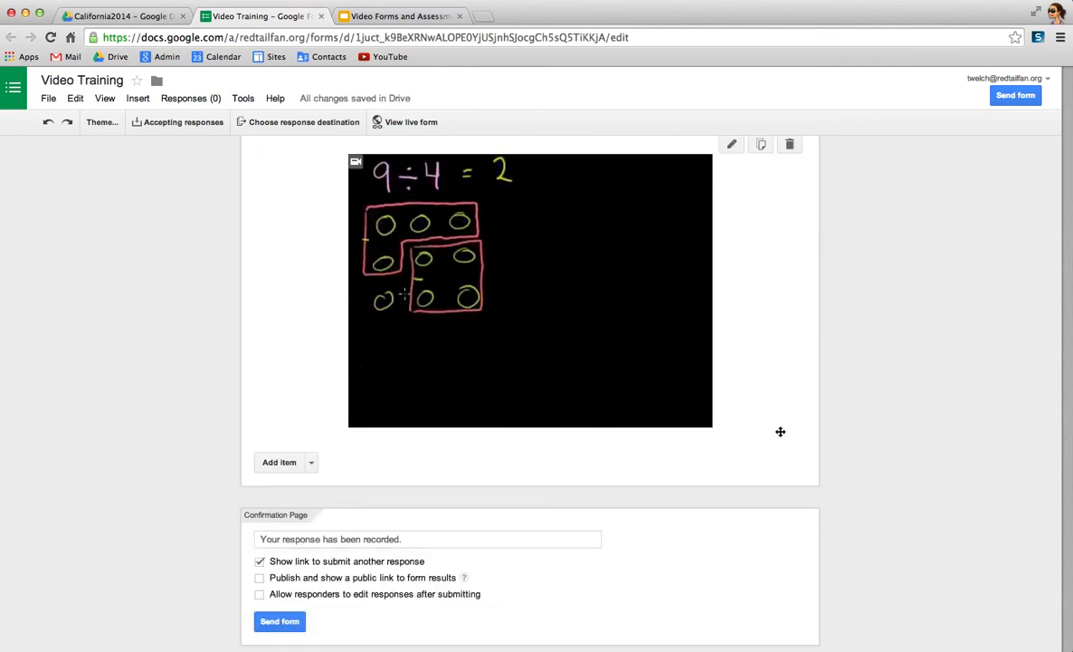
scroll(783, 432, up, 1)
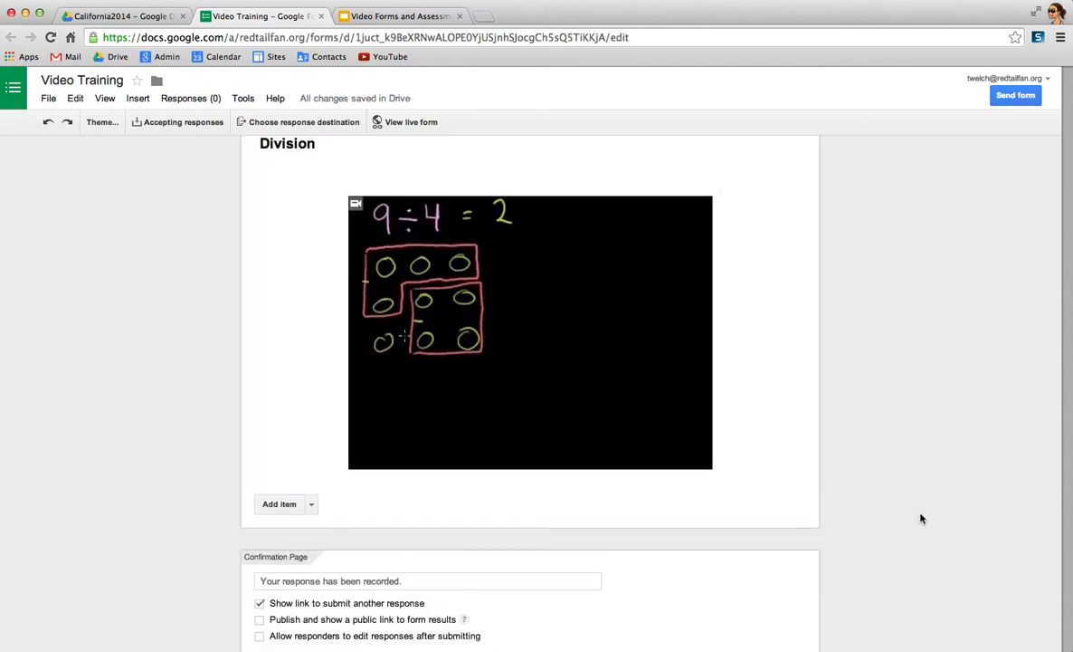
scroll(920, 516, down, 1)
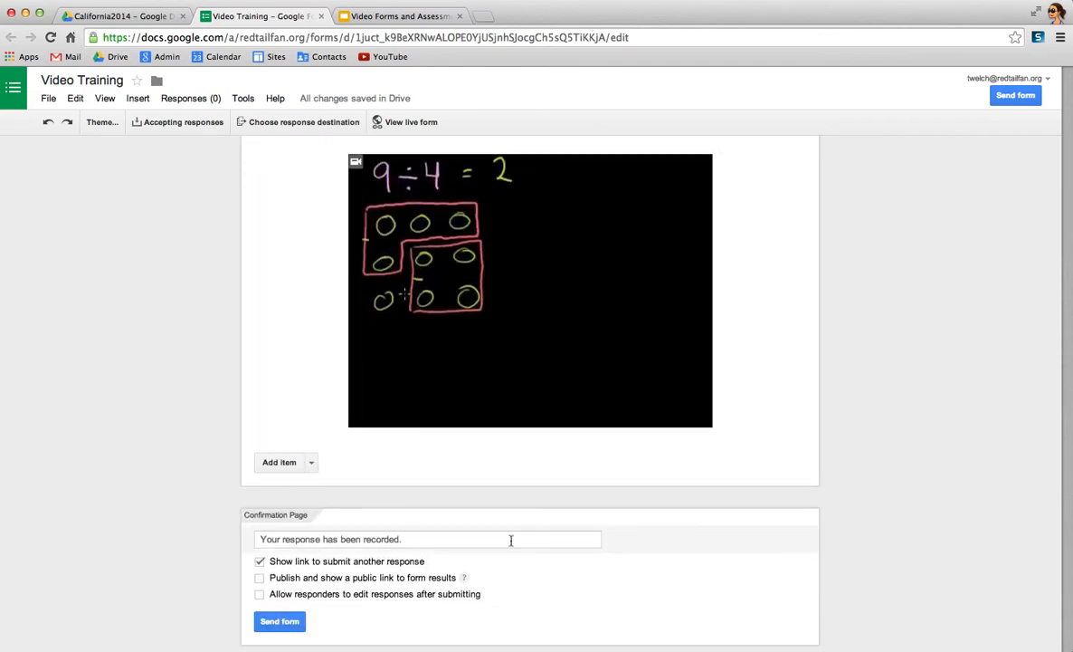
click(260, 562)
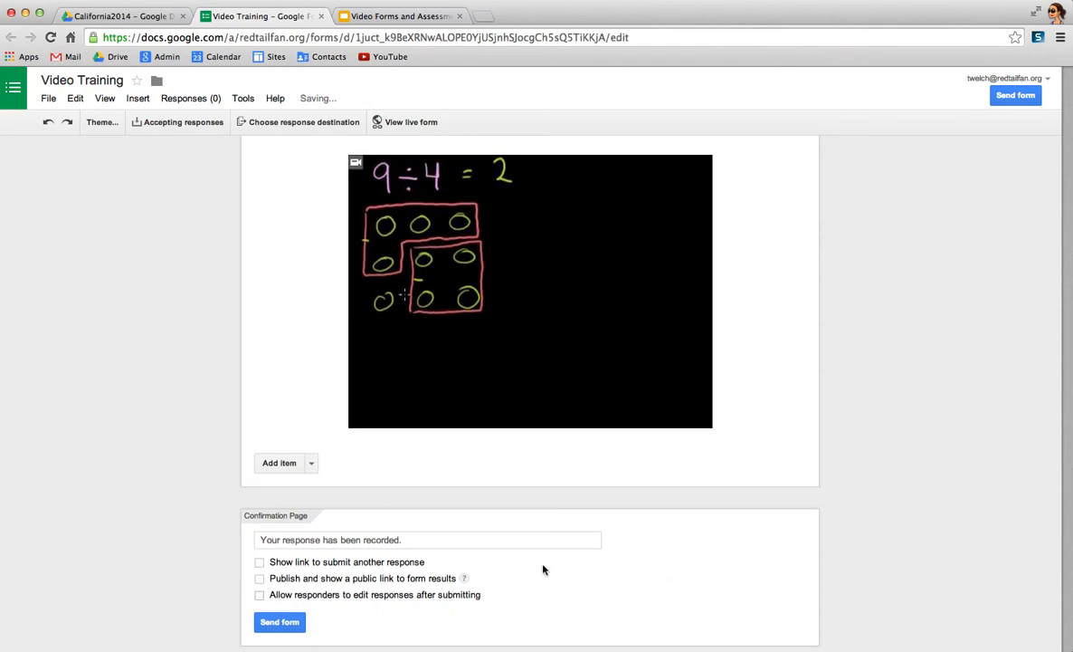
- Open the live form and fill in the respondent's first name, last name and email address
scroll(903, 508, up, 10)
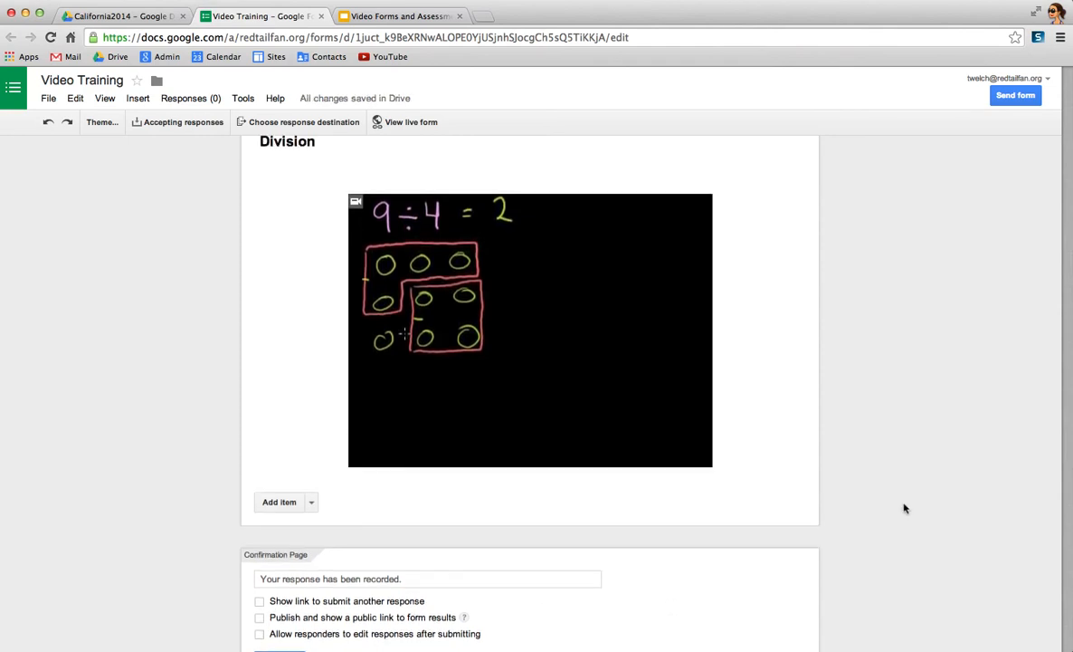
scroll(903, 509, up, 15)
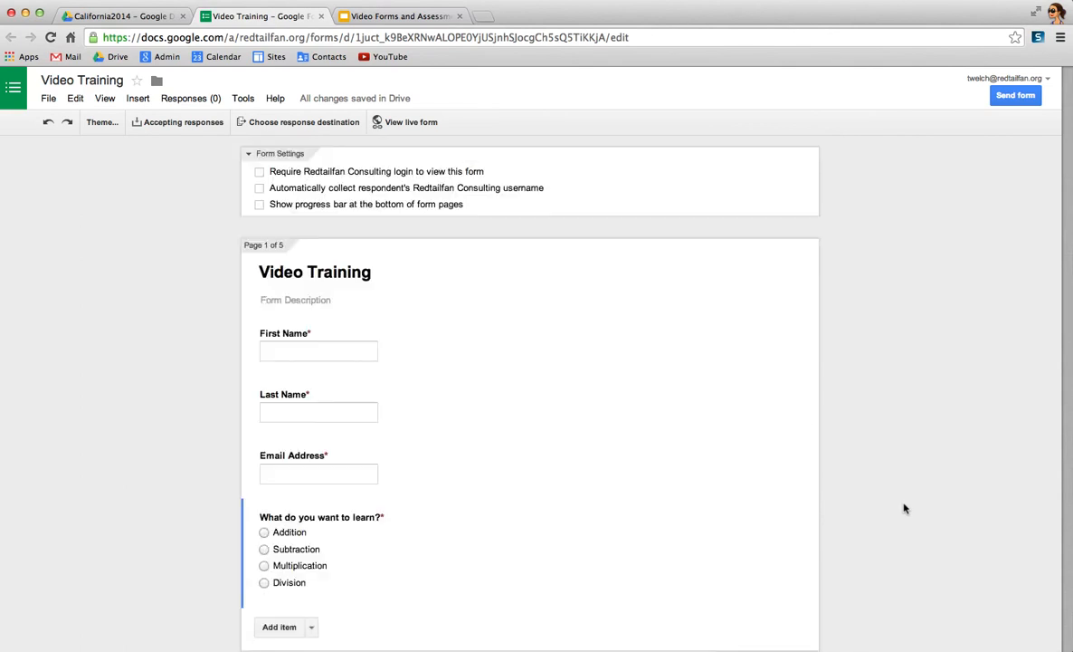
click(411, 124)
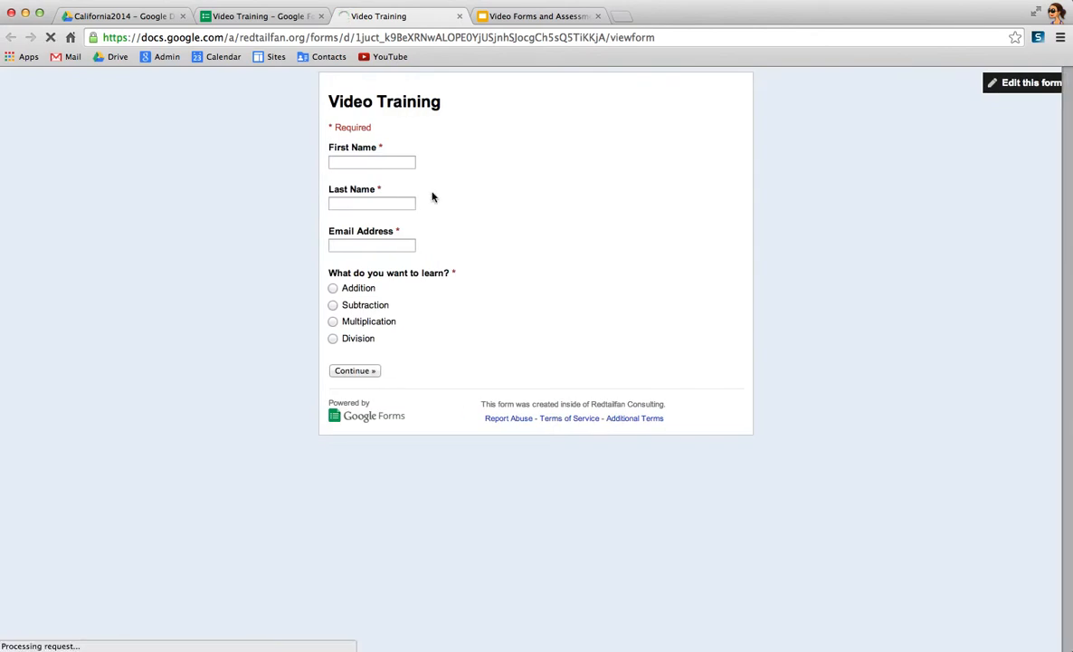
click(368, 161)
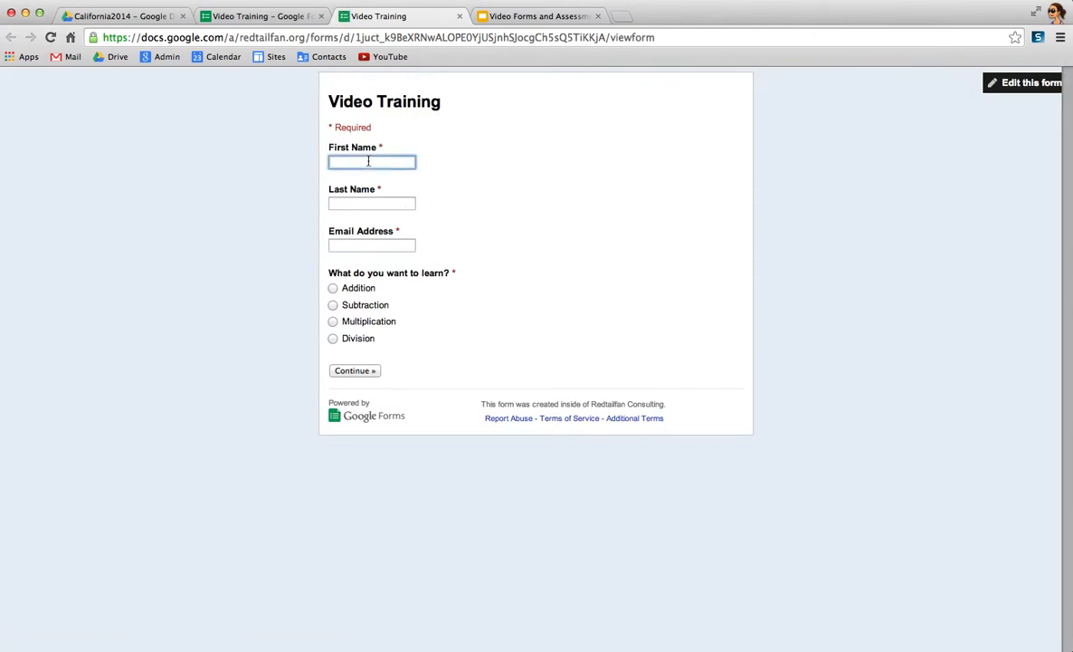
key(Tab)
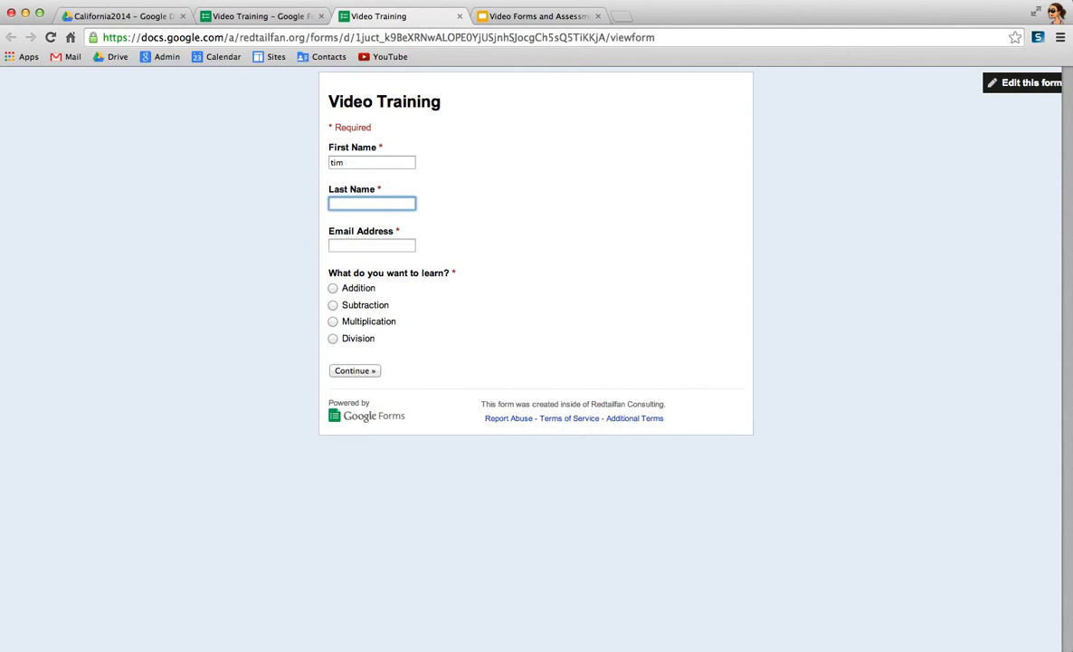
key(Tab)
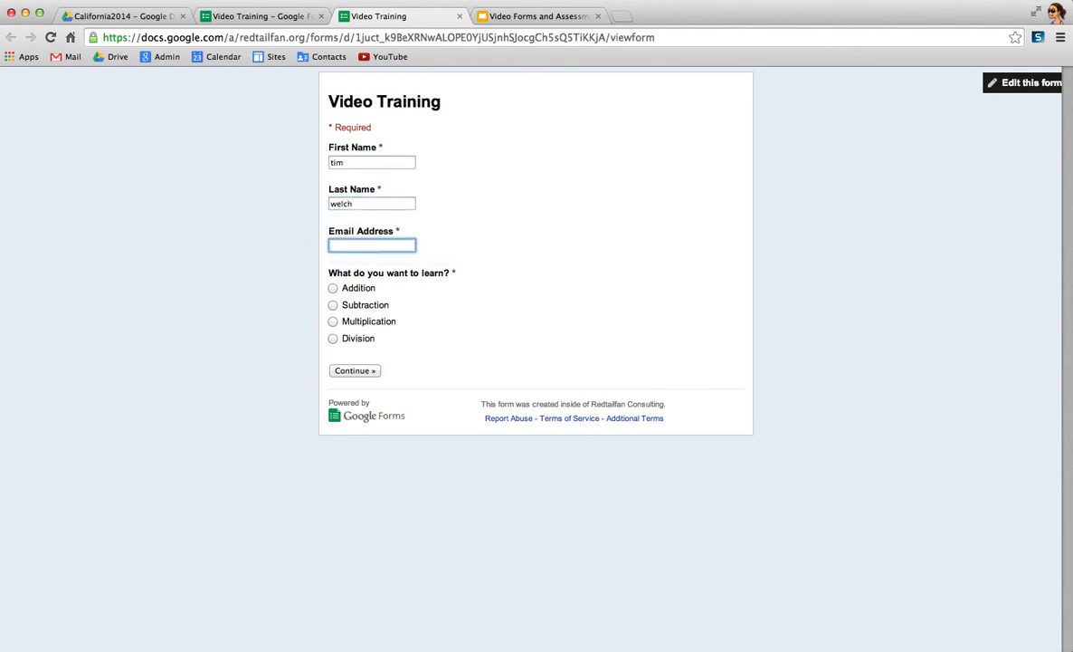
key(Tab)
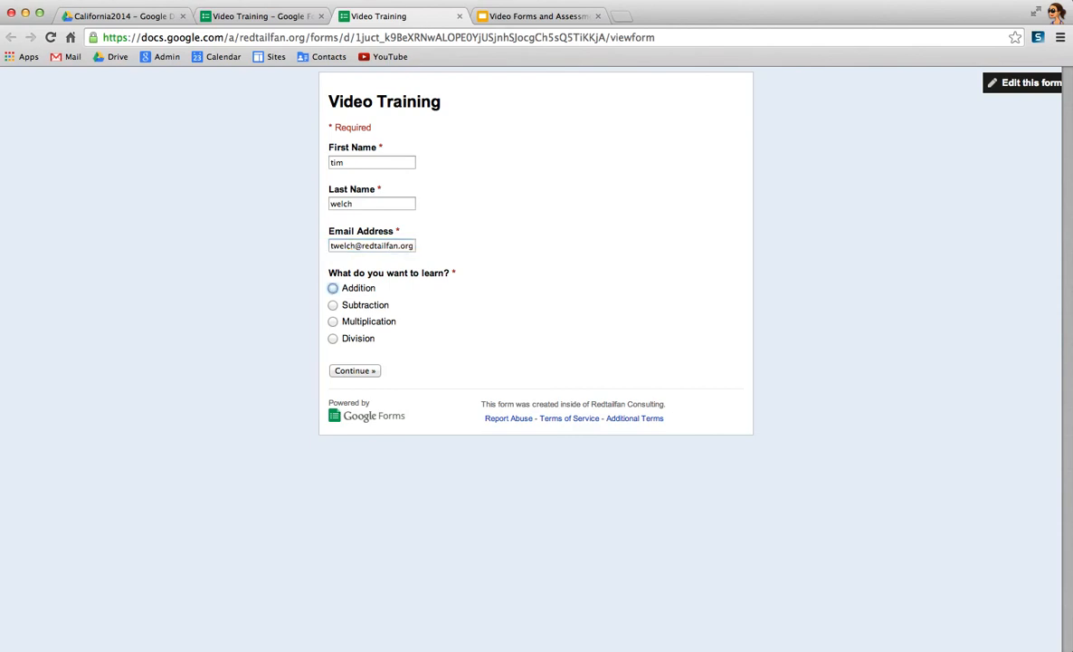
- Test the Addition answer by briefly playing the Basic Addition video on its page and returning to the first page
click(335, 289)
click(355, 371)
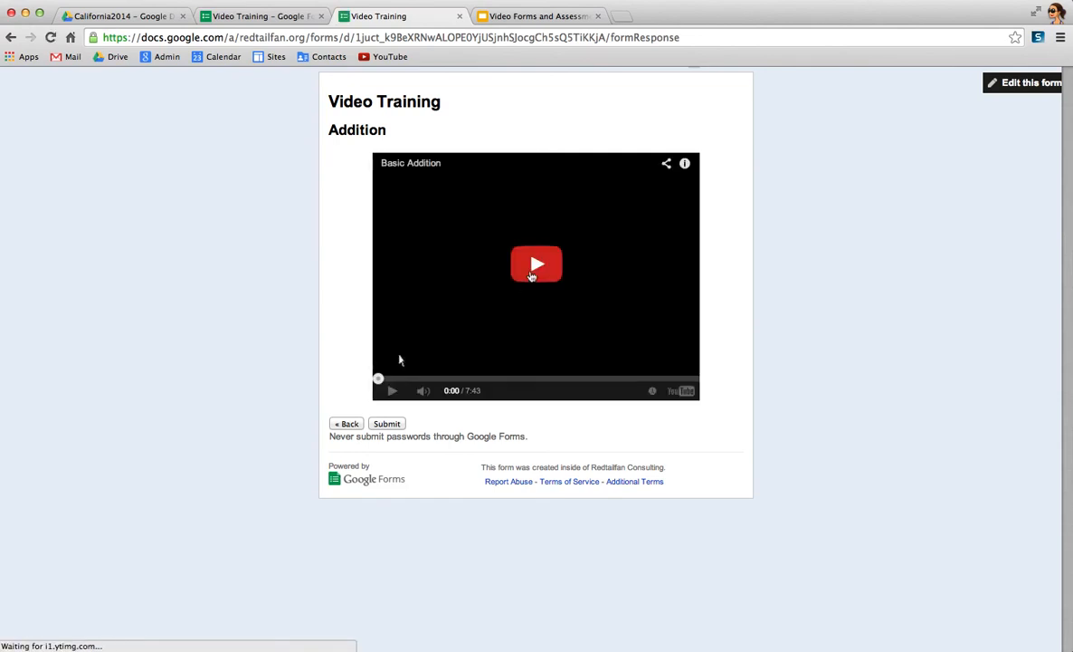
click(541, 311)
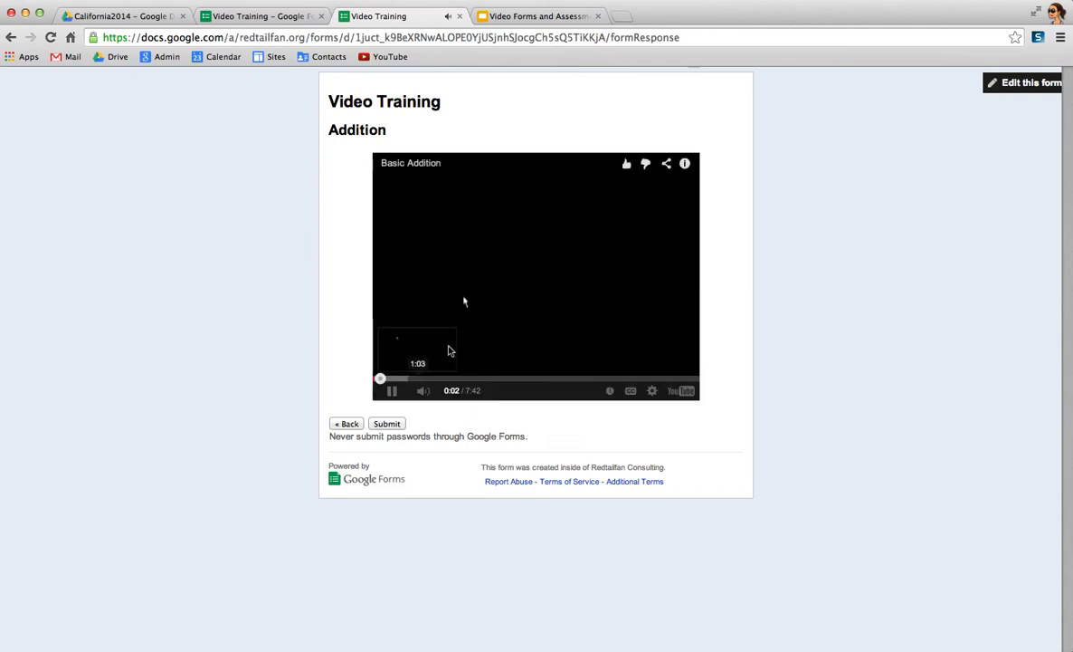
click(496, 314)
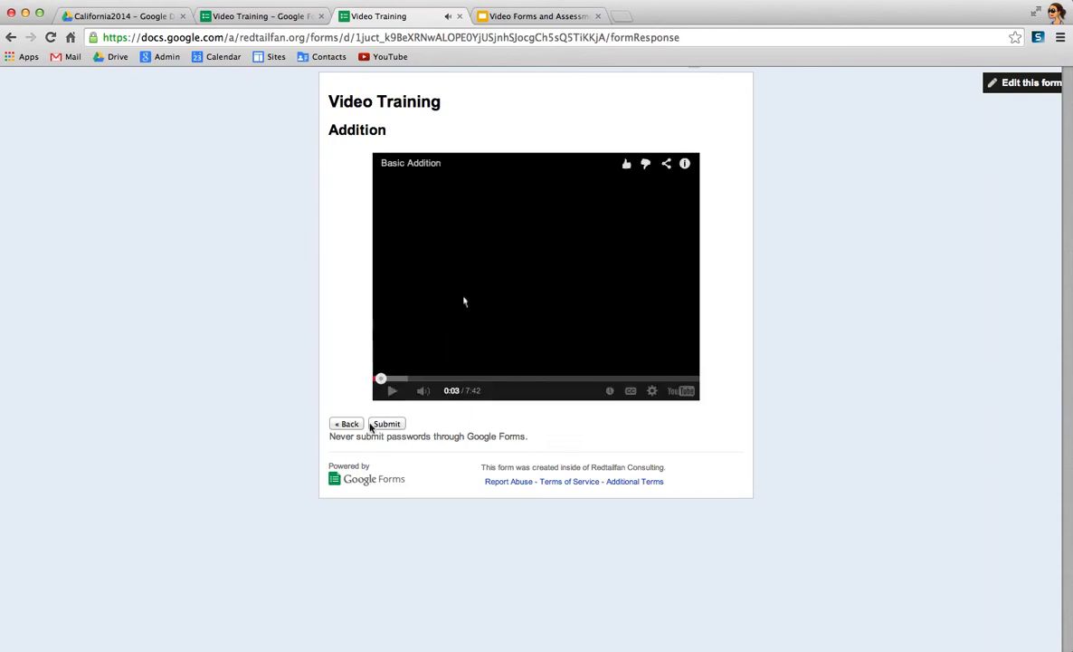
click(346, 424)
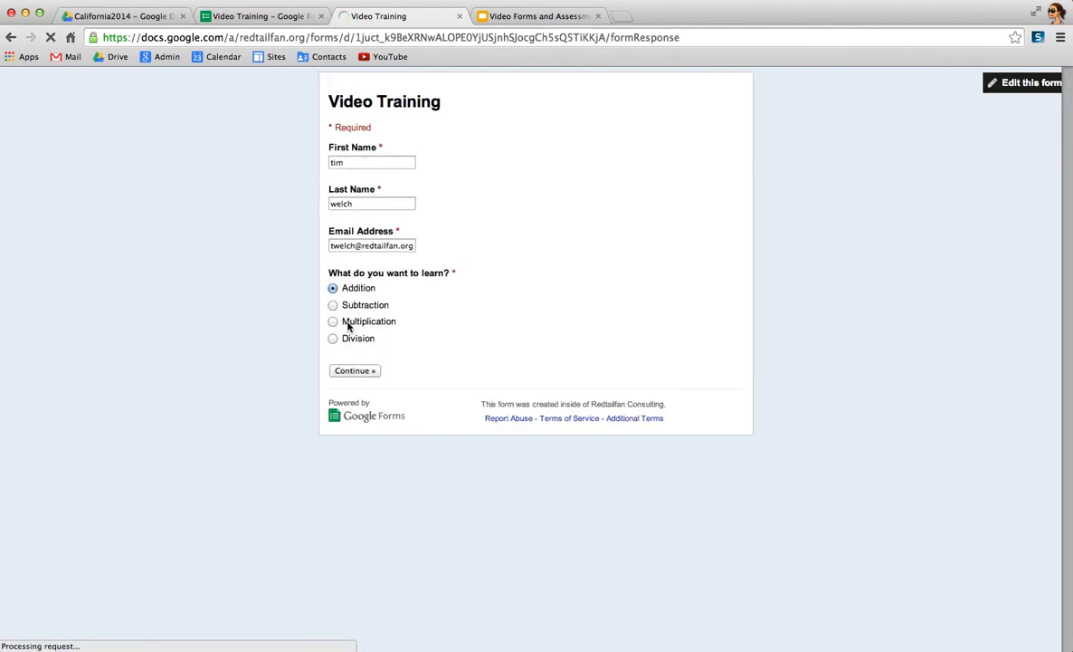
- Test the Subtraction and Multiplication answers by opening each topic's page and returning to the first page
click(333, 305)
click(353, 370)
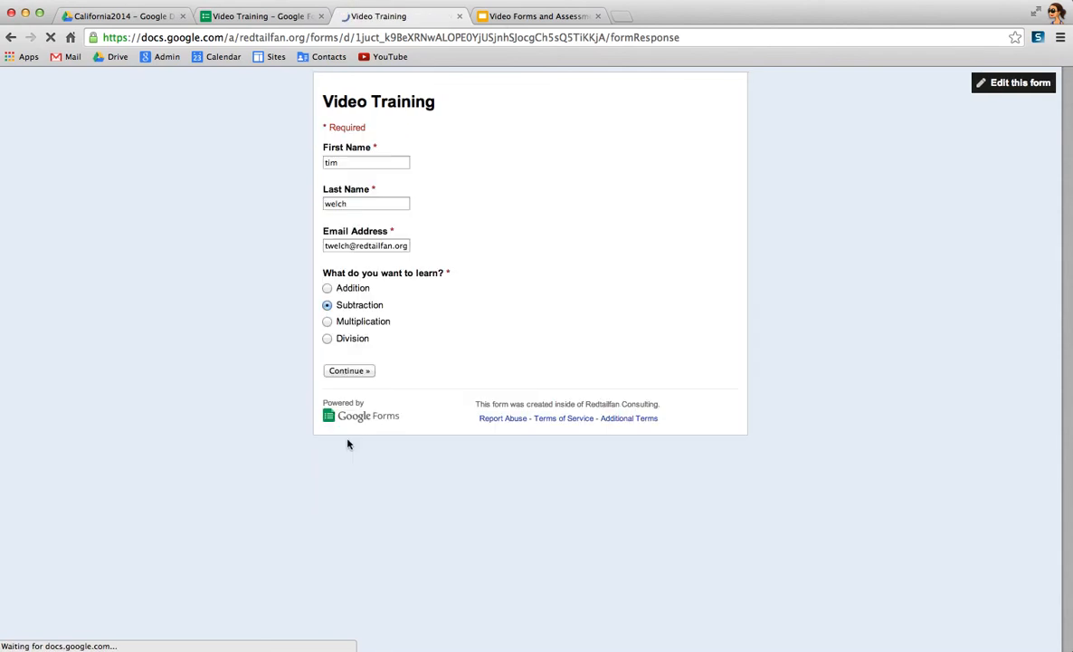
click(333, 321)
click(355, 371)
- Choose Division as the topic to learn, continue to its page and submit the form
click(331, 340)
click(365, 375)
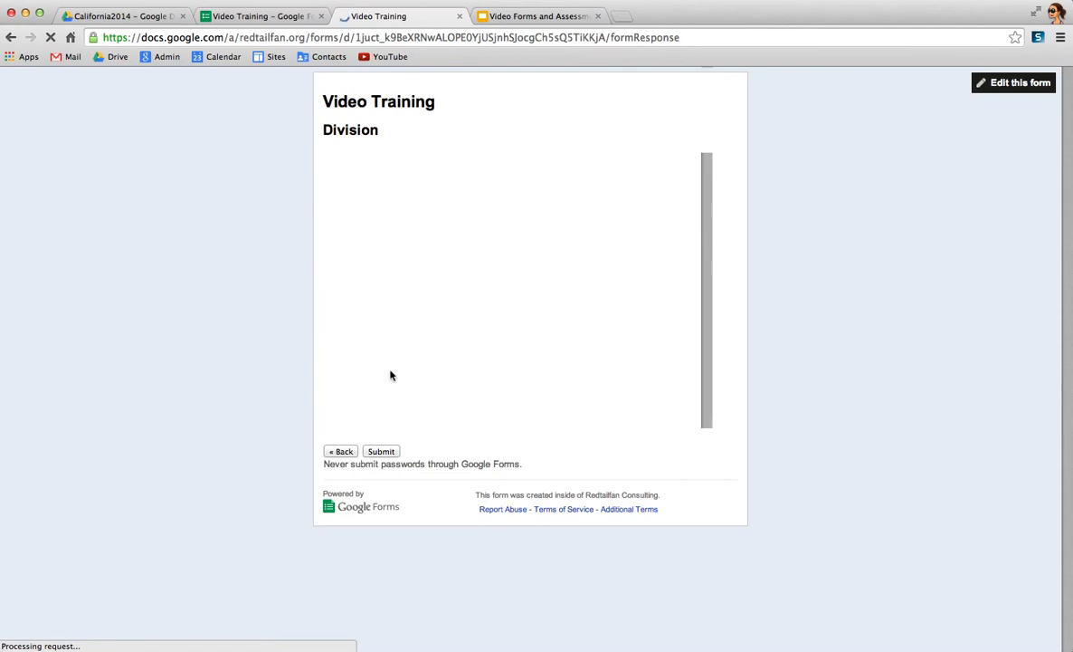
click(391, 453)
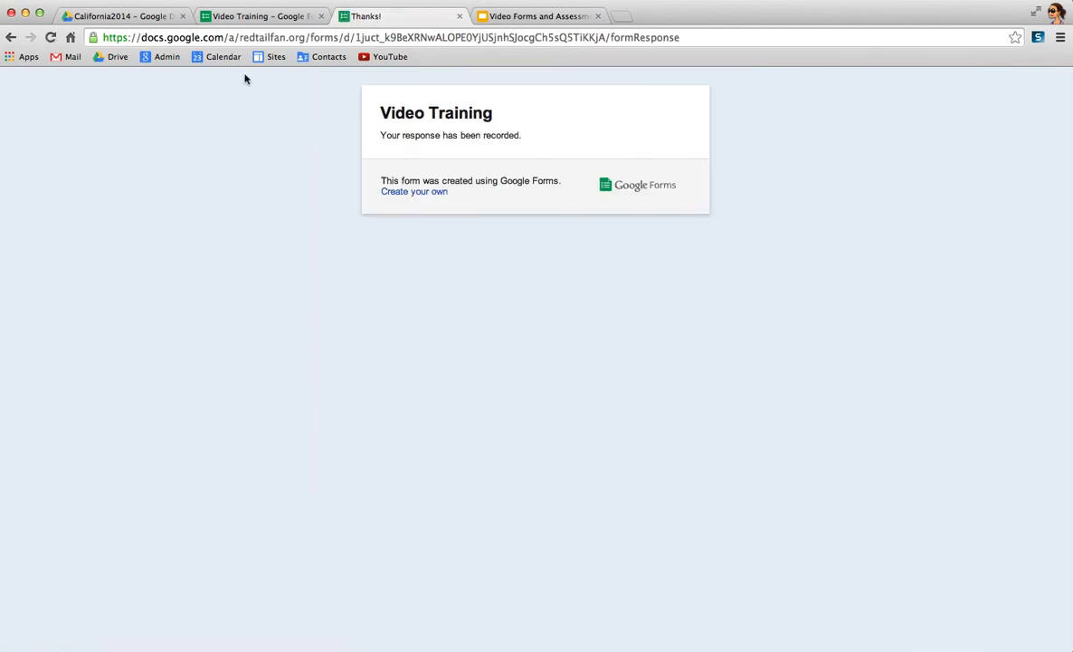
- Create a spreadsheet as the response destination for the Video Training form in the form editor
click(147, 17)
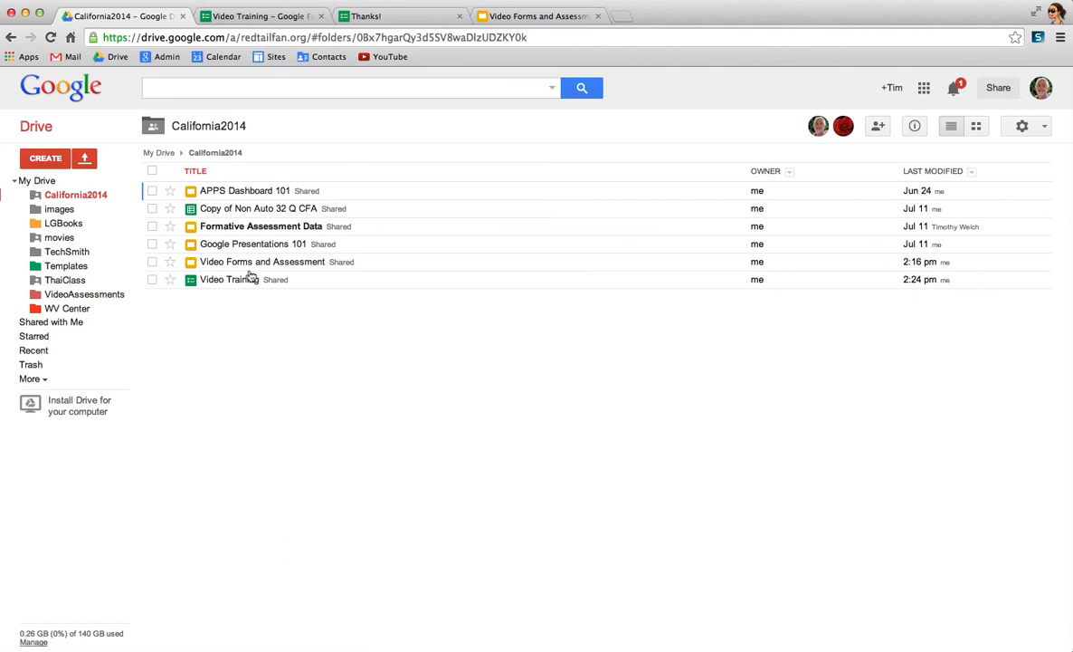
click(282, 18)
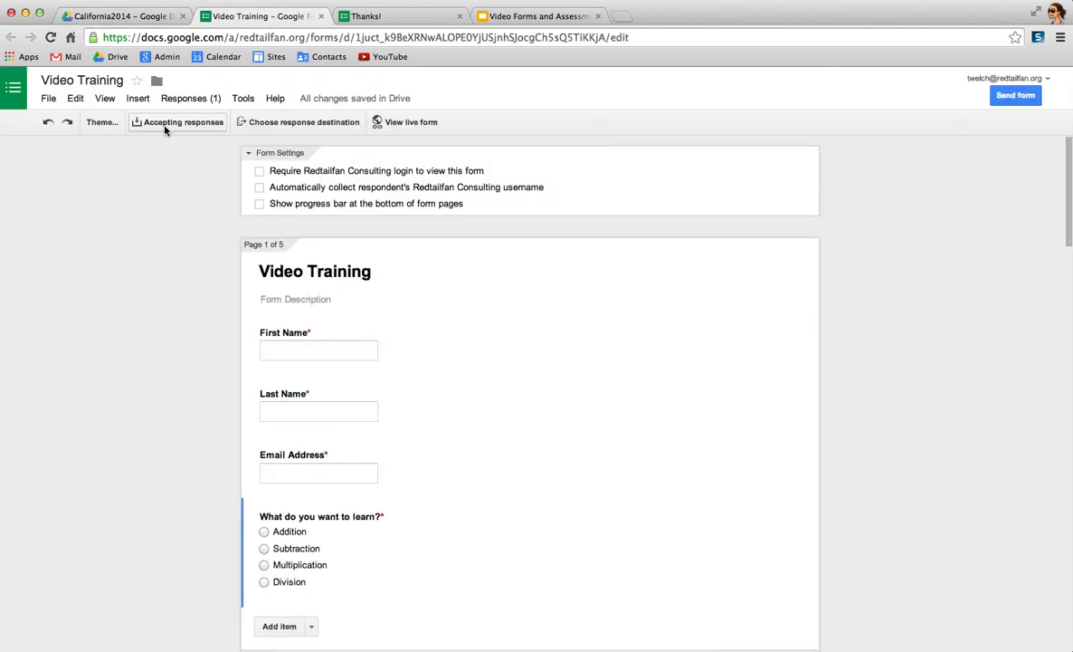
click(299, 122)
click(366, 441)
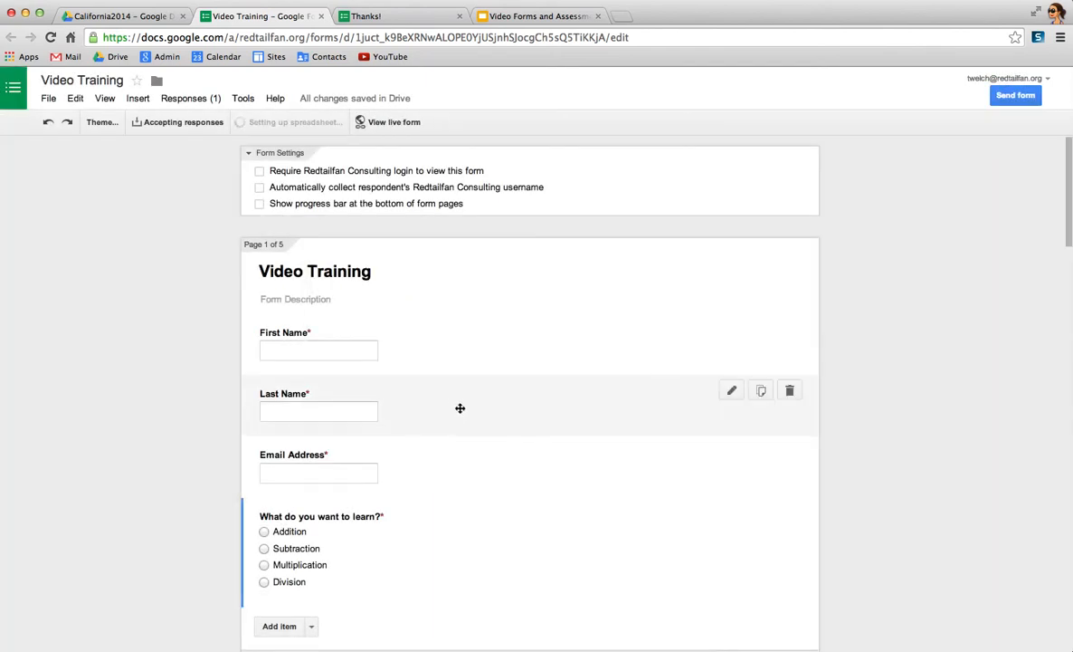
- Reload the California2014 folder in Google Drive to look for the form's response spreadsheet
click(118, 16)
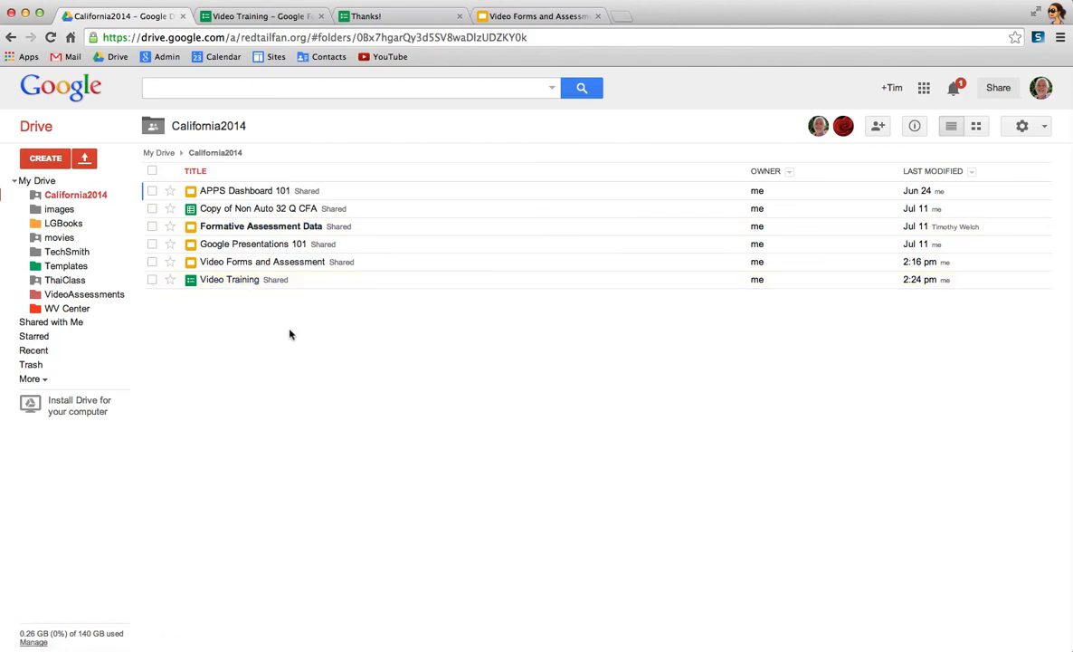
click(50, 37)
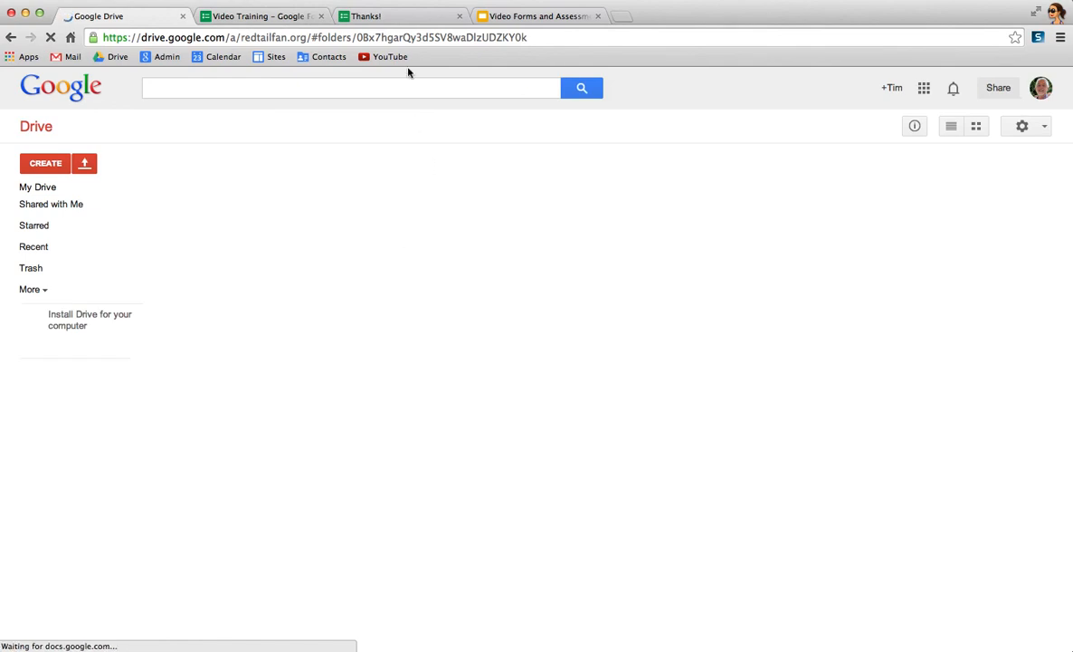
click(278, 24)
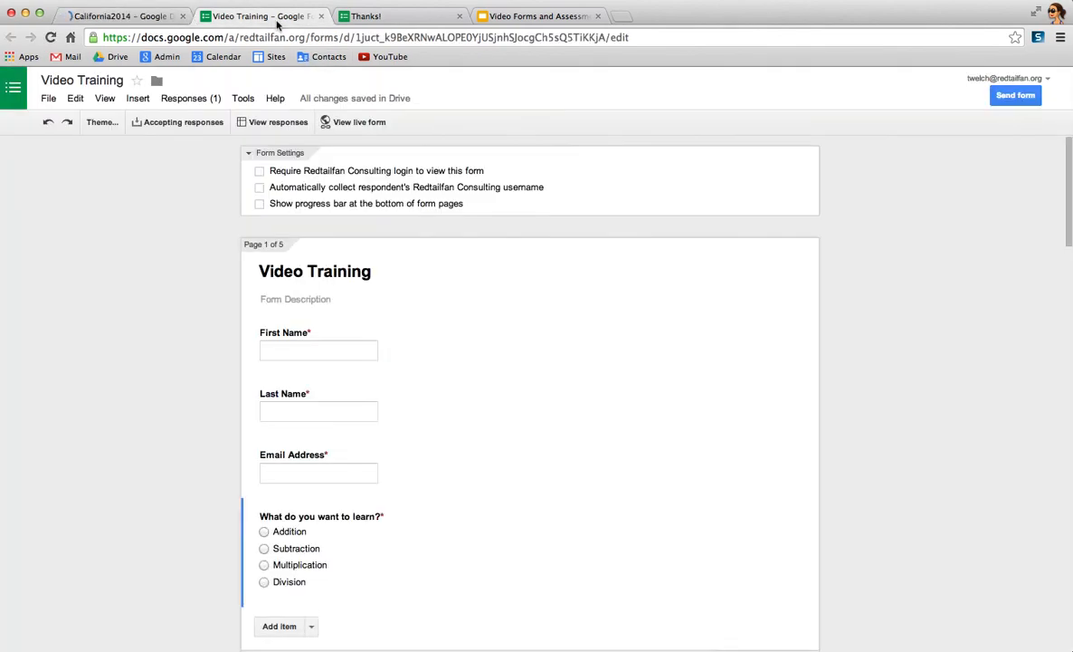
click(386, 20)
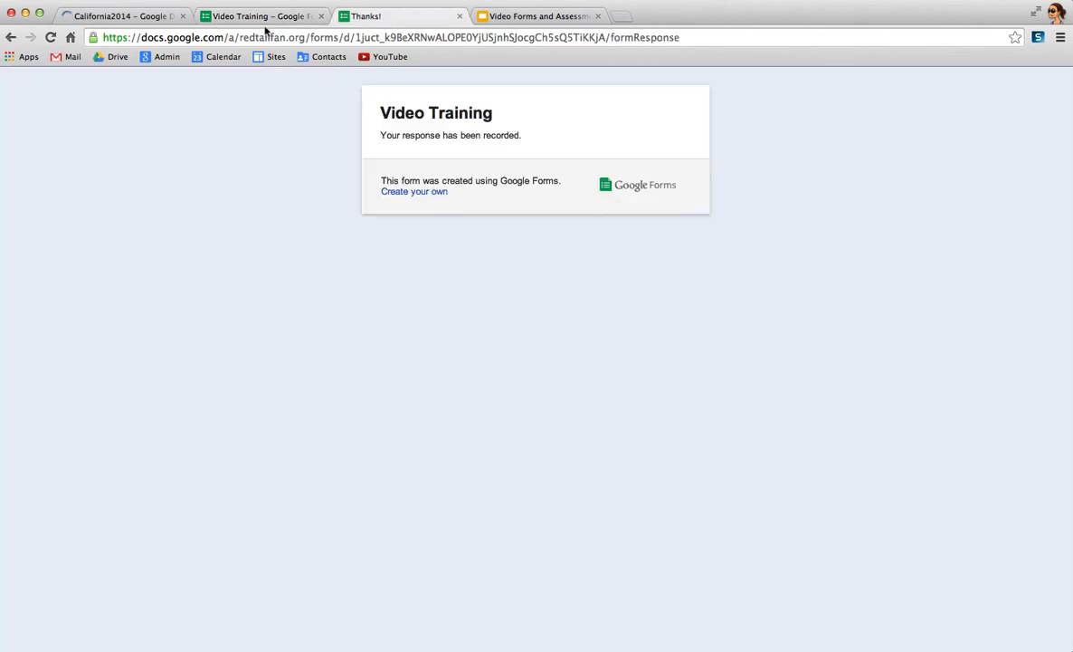
click(163, 19)
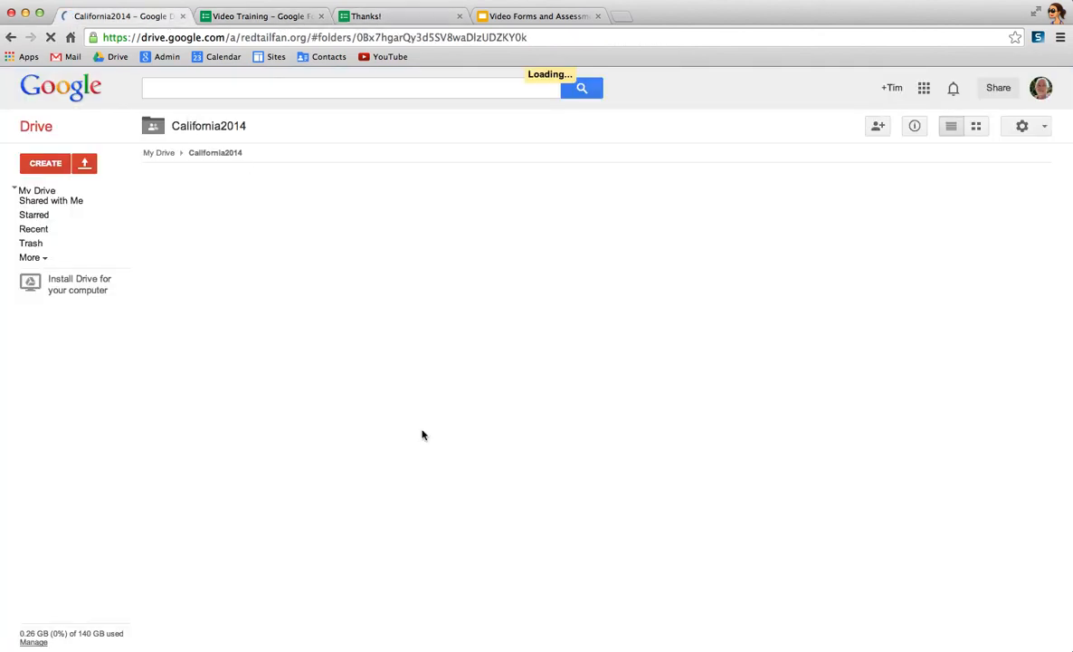